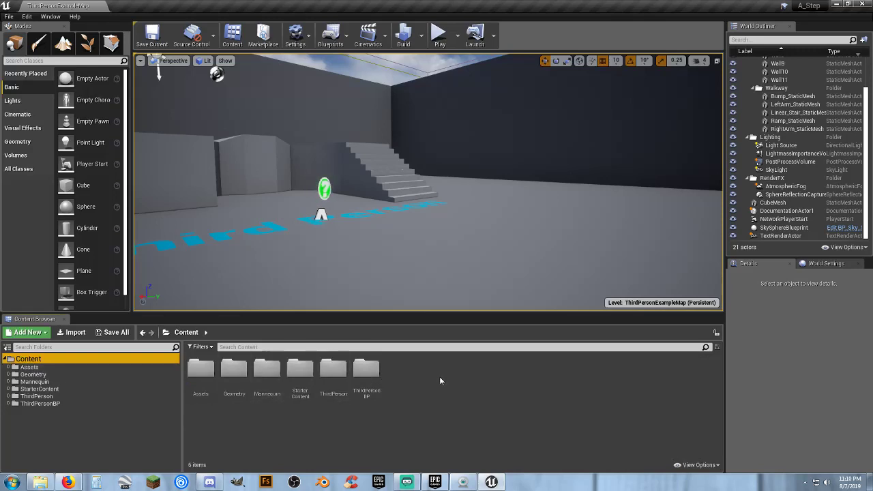
# Play the level and run the character around the arena and up the stairs onto the raised walkway.
pyautogui.click(430, 374)
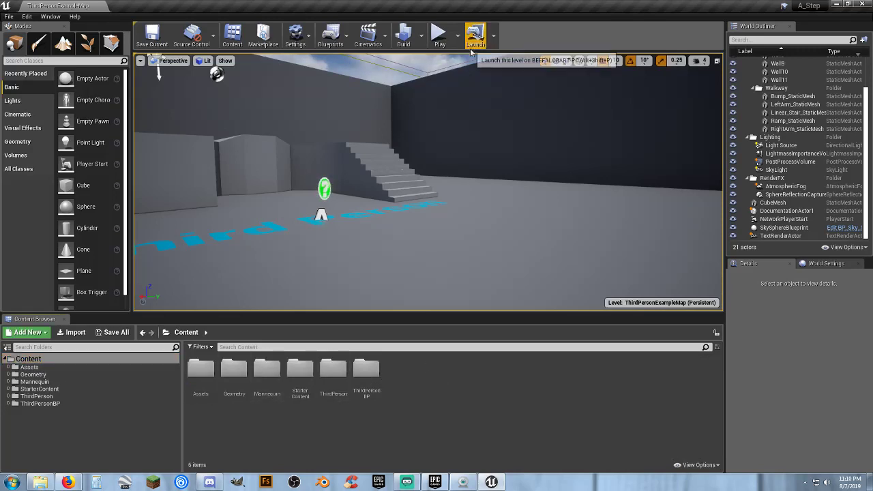
pyautogui.click(439, 34)
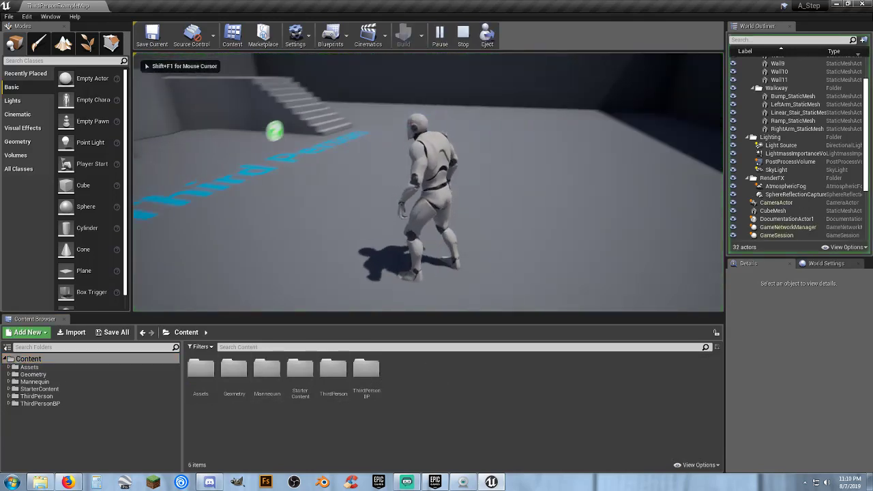
pyautogui.press('w')
pyautogui.press('w')
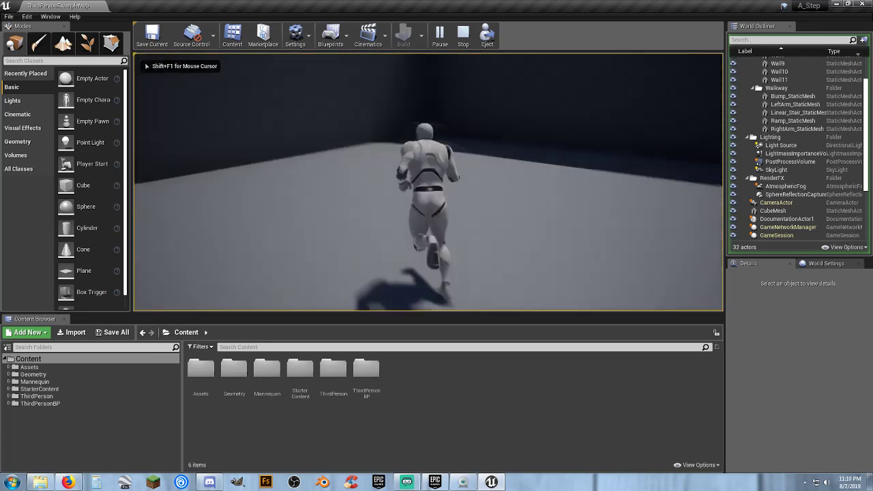
pyautogui.press('w')
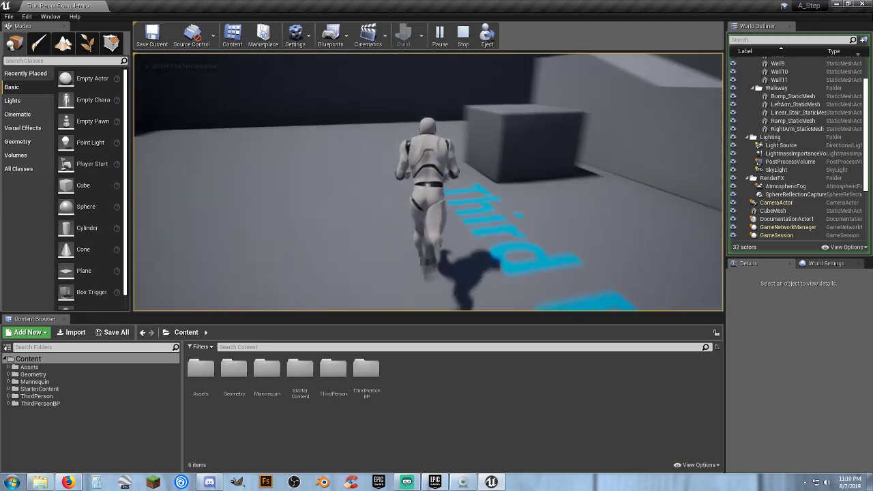
pyautogui.press('w')
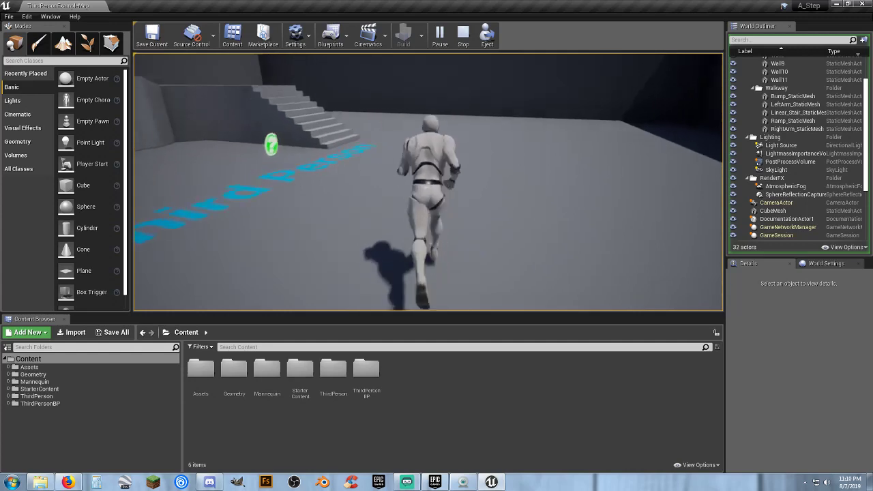
pyautogui.press('w')
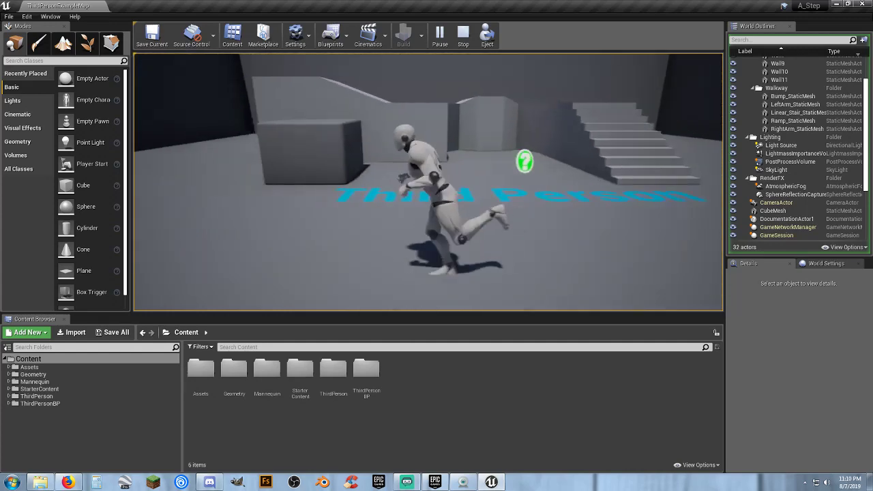
pyautogui.press('w')
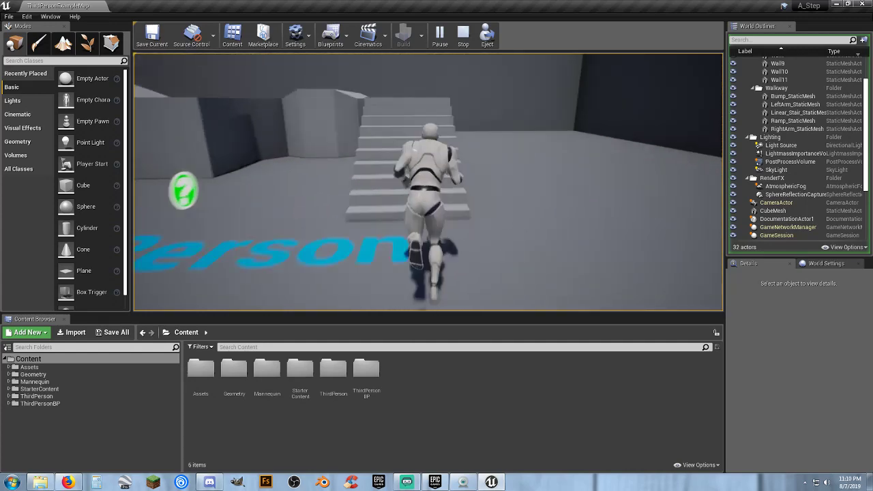
pyautogui.press('w')
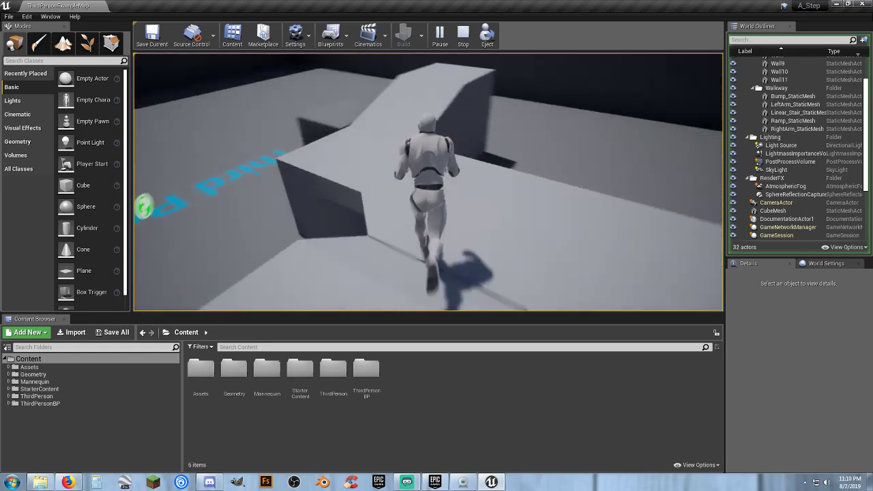
pyautogui.press('w')
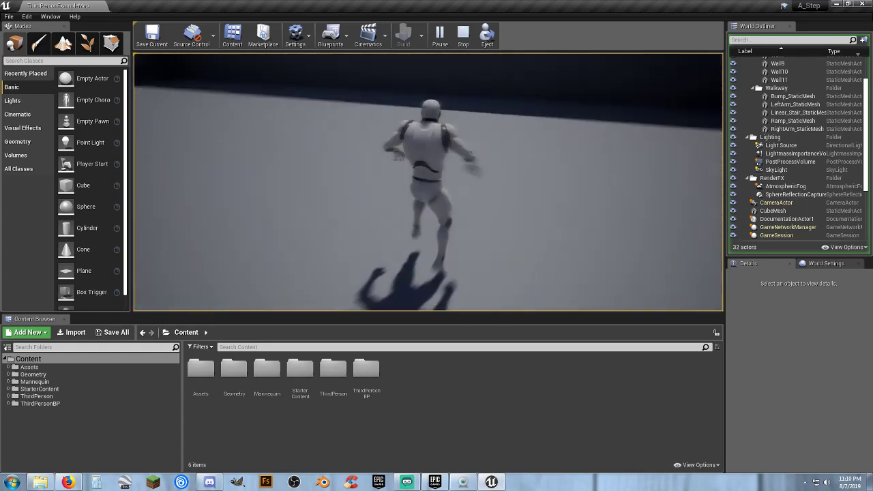
pyautogui.press('w')
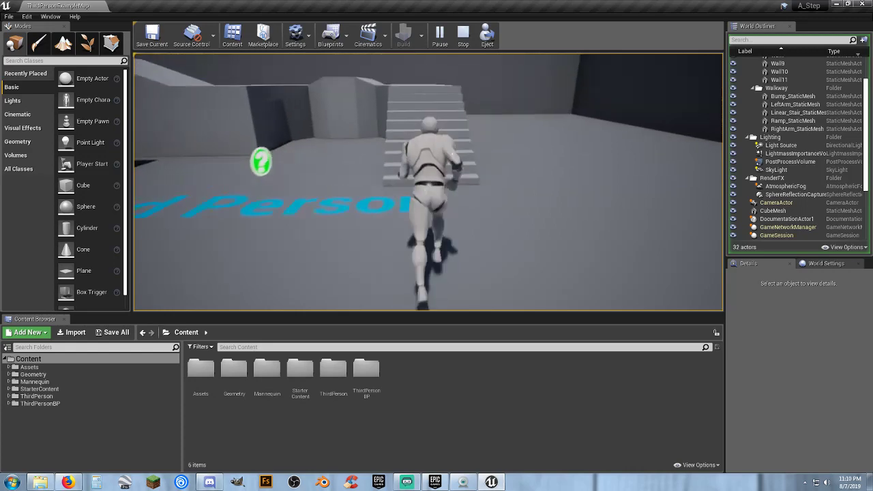
pyautogui.press('w')
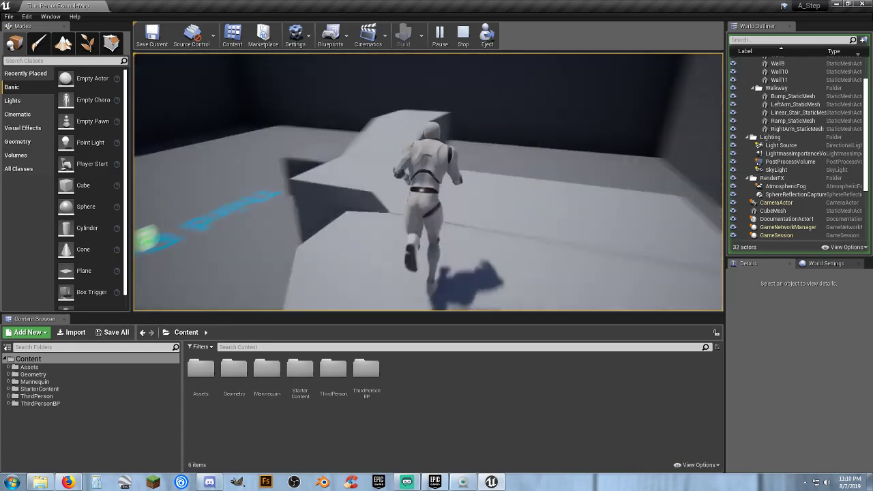
pyautogui.press('w')
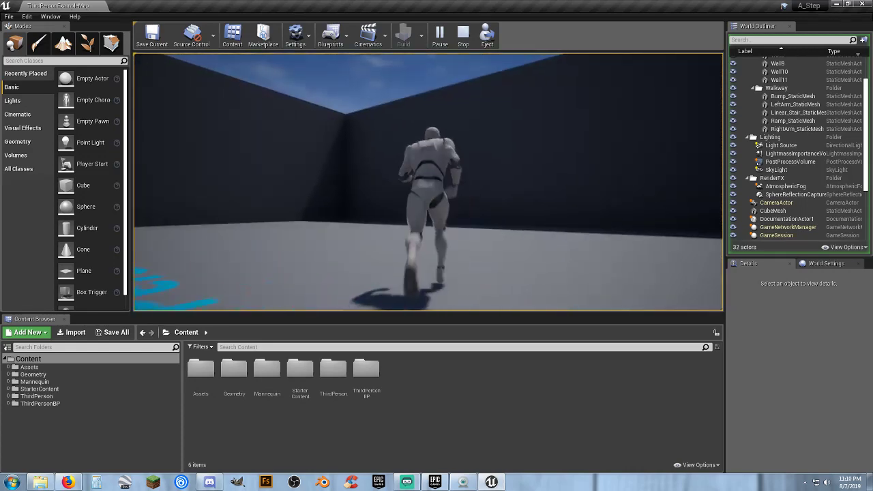
# Test the character's running in all directions: sideways, toward the camera and forward on the arena floor.
pyautogui.press('a')
pyautogui.press('s')
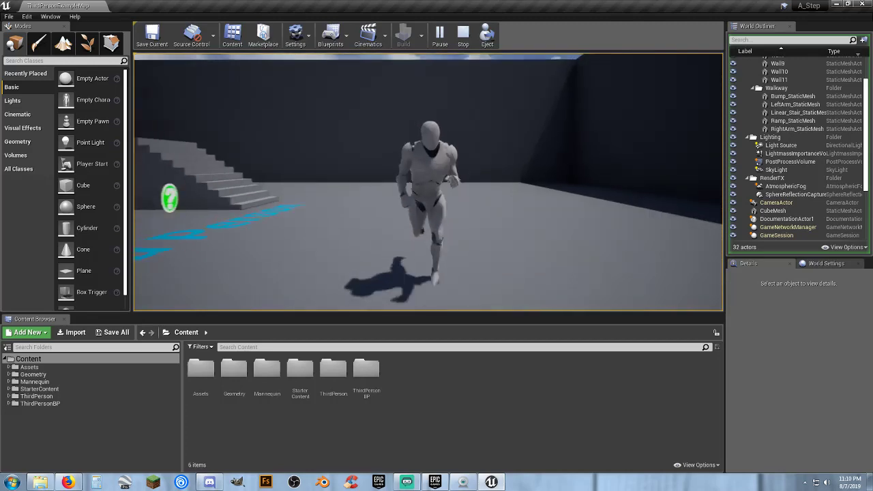
pyautogui.press('d')
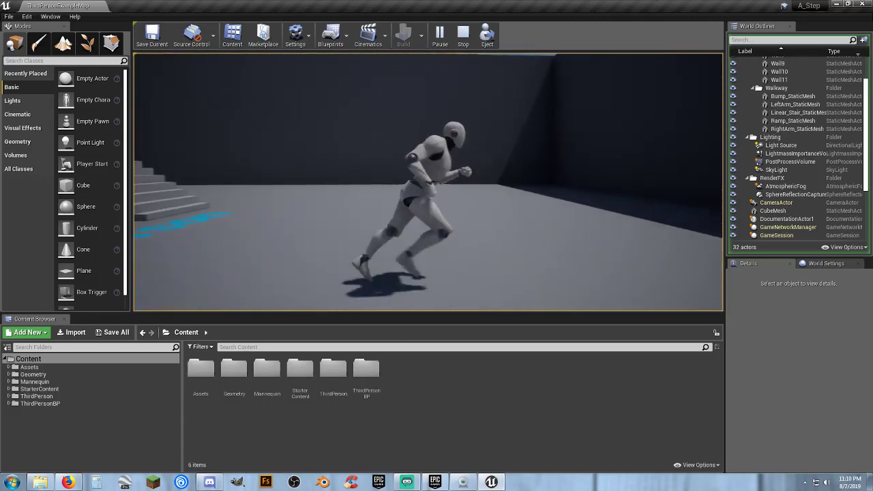
pyautogui.press('s')
pyautogui.press('a')
pyautogui.press('w')
pyautogui.press('d')
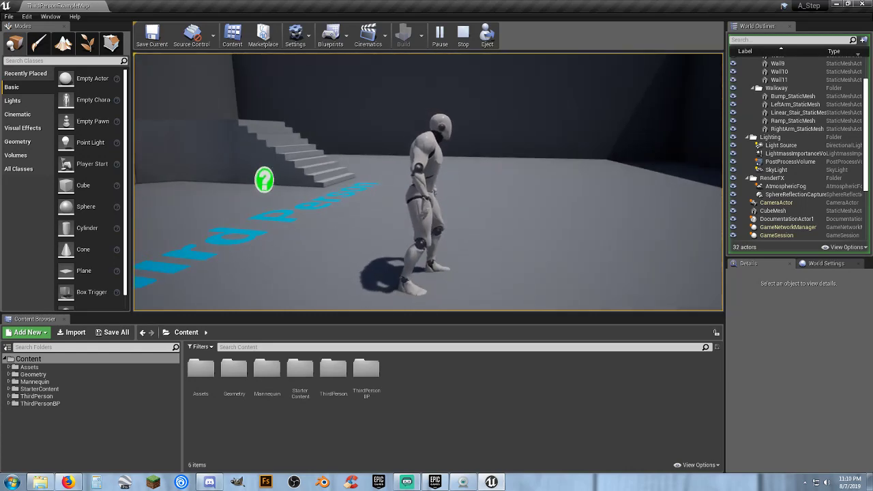
pyautogui.press('w')
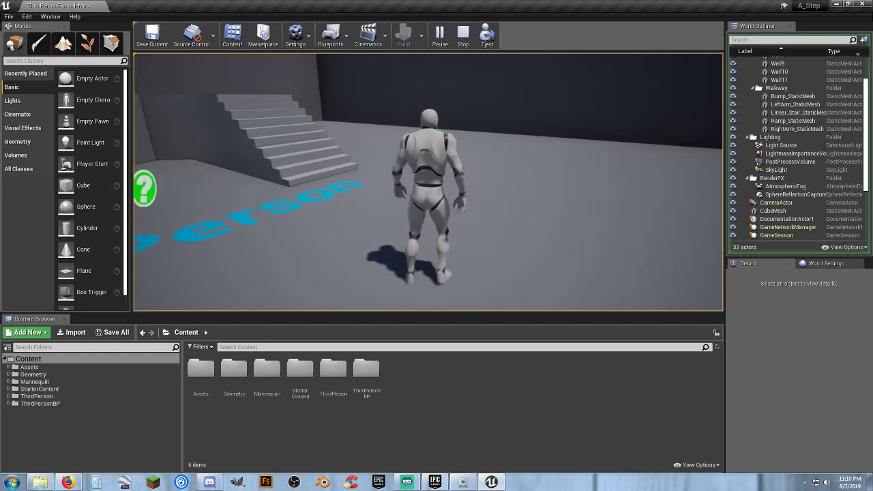
# Test the character's jump, run back toward the camera, and end the play session.
pyautogui.press('space')
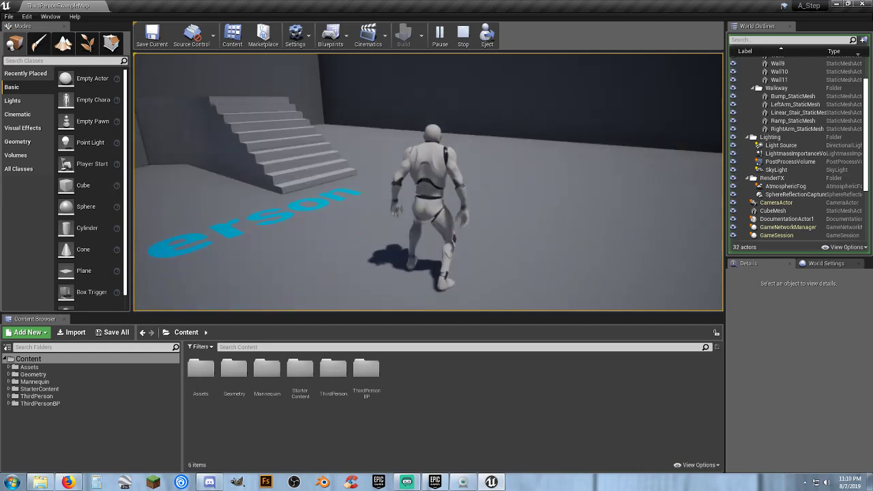
pyautogui.press('space')
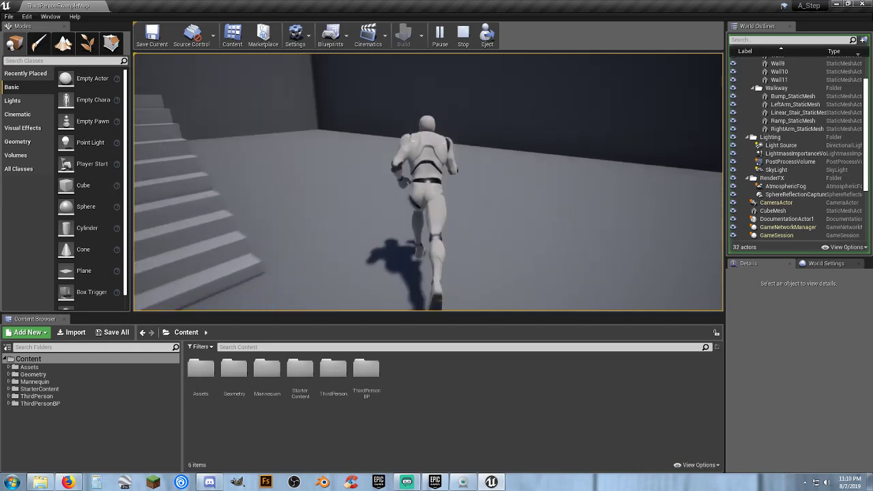
pyautogui.press('s')
pyautogui.press('a')
pyautogui.press('s')
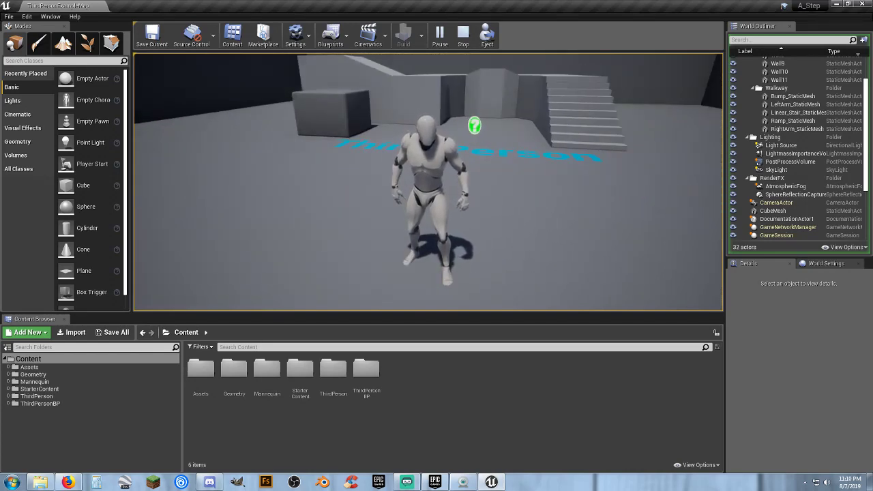
pyautogui.press('Escape')
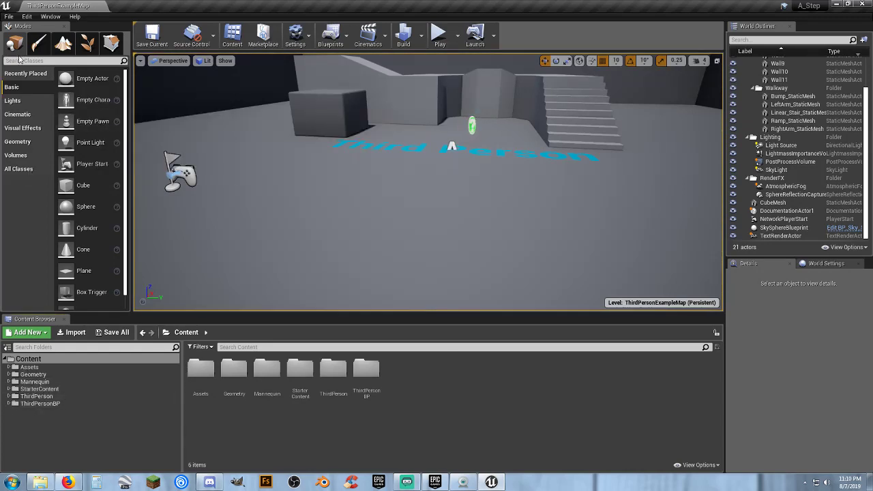
# Create a new Blueprint project from the Third Person template, named anotherstep, without starter content.
pyautogui.click(9, 16)
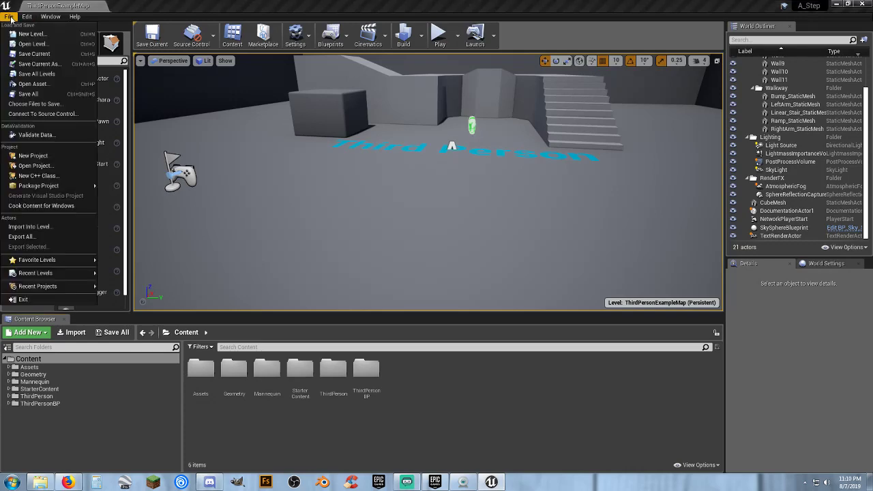
pyautogui.click(34, 157)
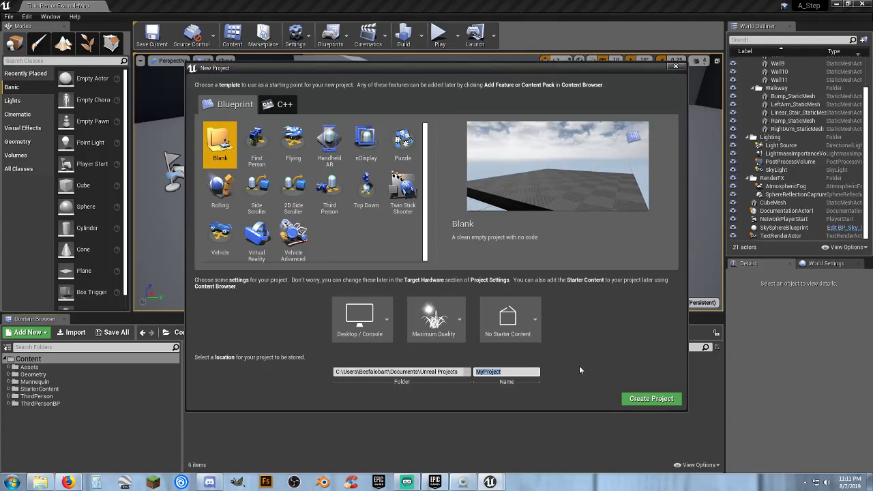
pyautogui.write('b')
pyautogui.press('BackSpace')
pyautogui.write('anotherstep')
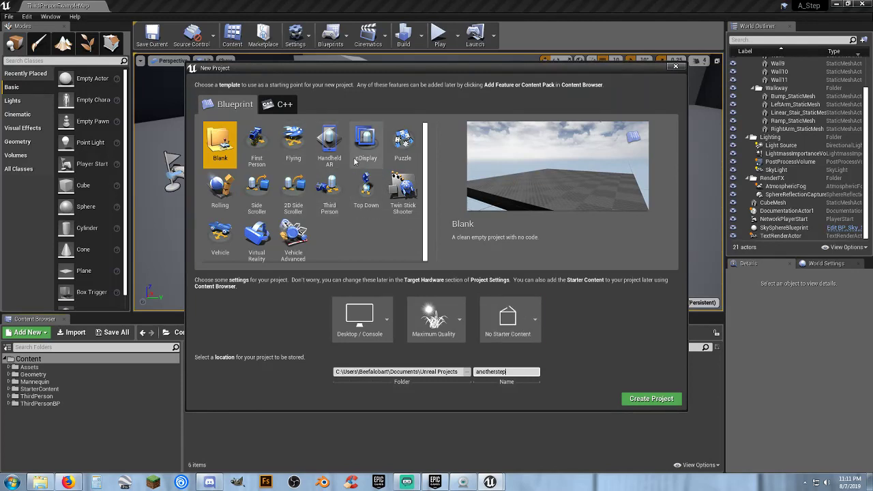
pyautogui.click(336, 213)
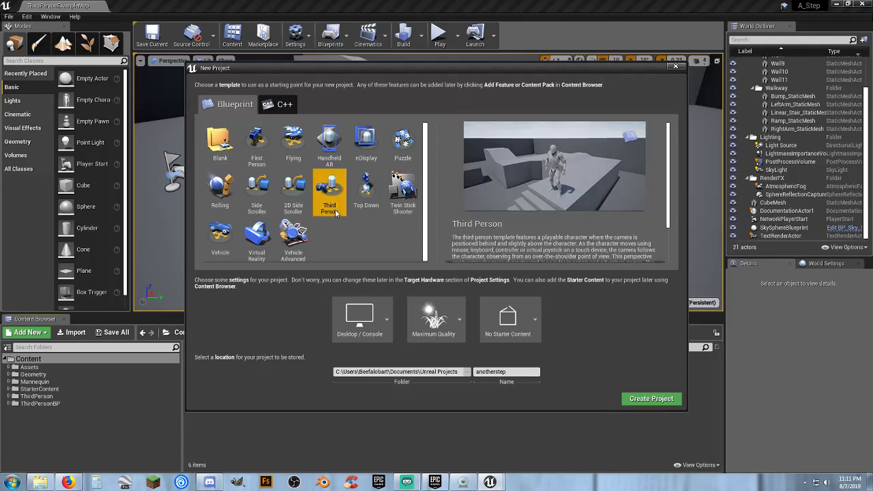
pyautogui.click(645, 400)
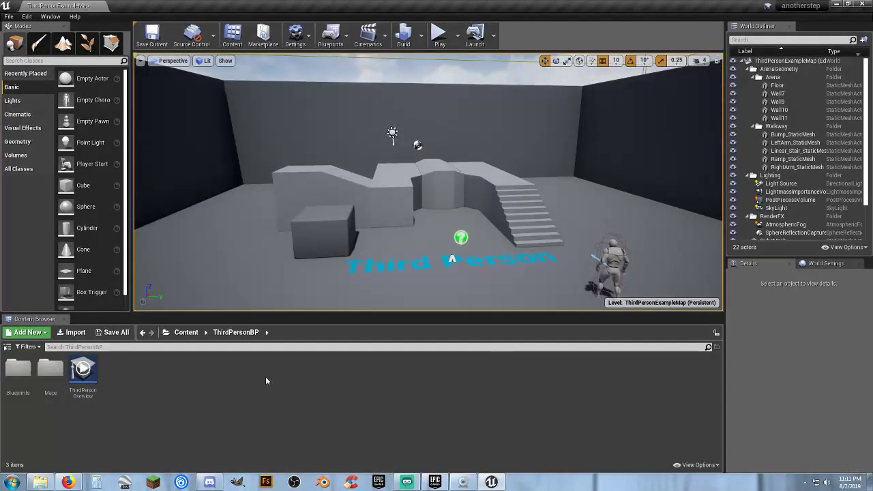
# Play the new project's level, run the character around the arena, and end the play session.
pyautogui.click(439, 35)
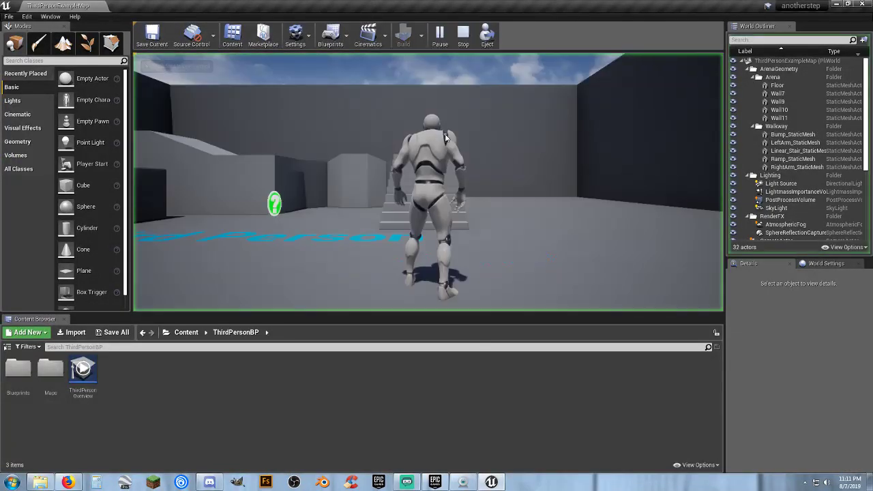
pyautogui.click(470, 200)
pyautogui.press('w')
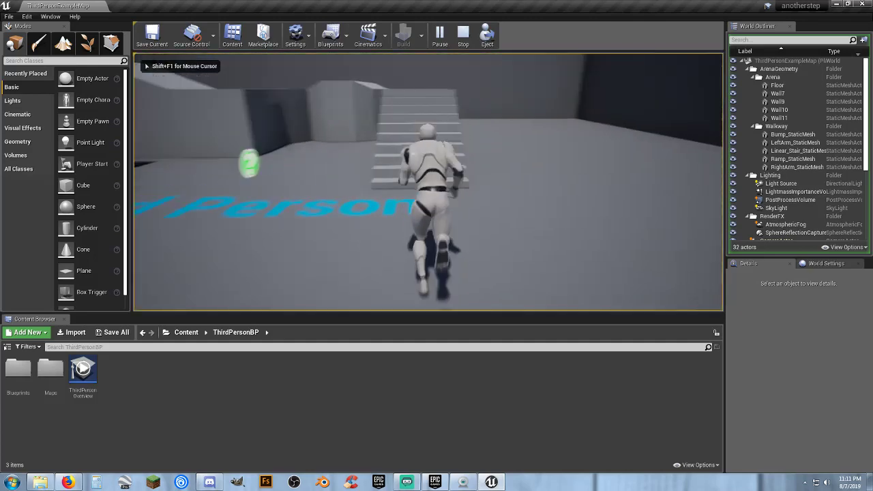
pyautogui.press('w')
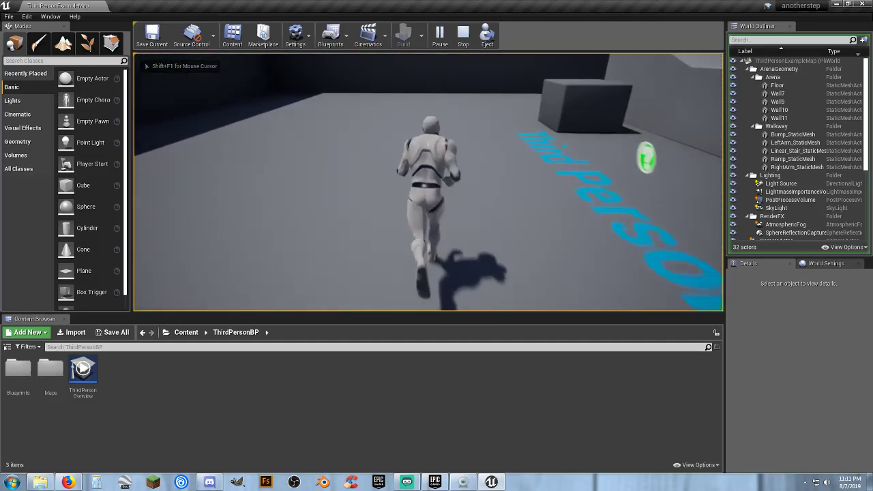
pyautogui.press('w')
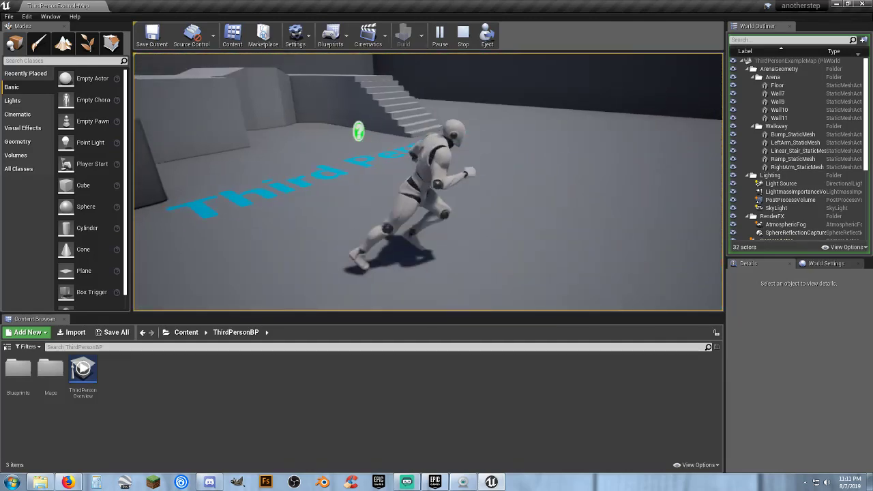
pyautogui.press('Escape')
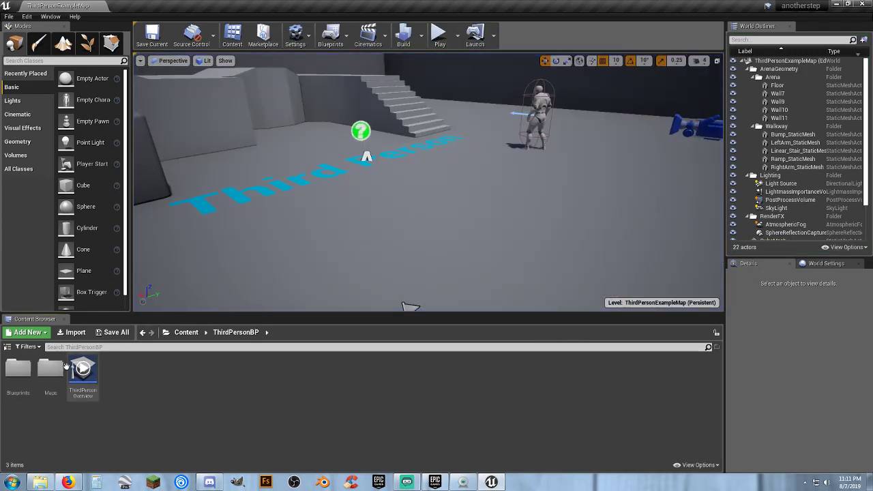
# Show the folder tree and create a folder named Assets in the root Content folder.
pyautogui.click(10, 351)
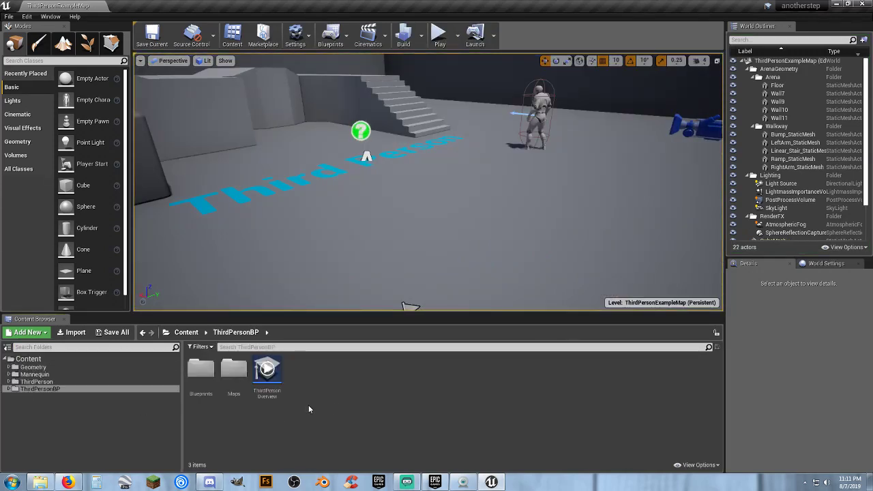
pyautogui.click(50, 359)
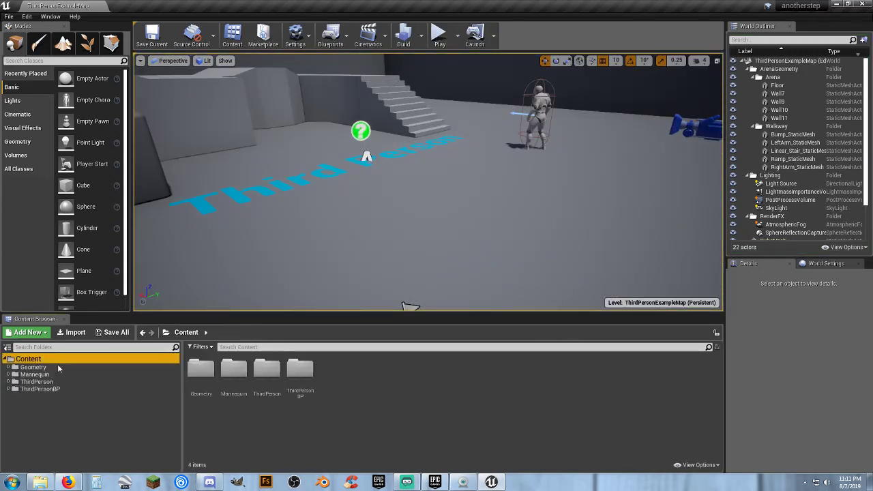
pyautogui.rightClick(358, 373)
pyautogui.click(402, 80)
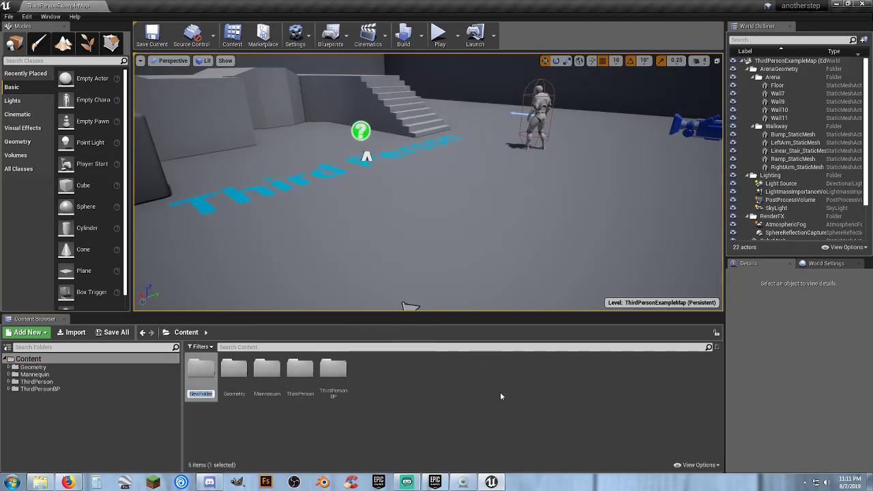
pyautogui.write('Assets')
pyautogui.press('Return')
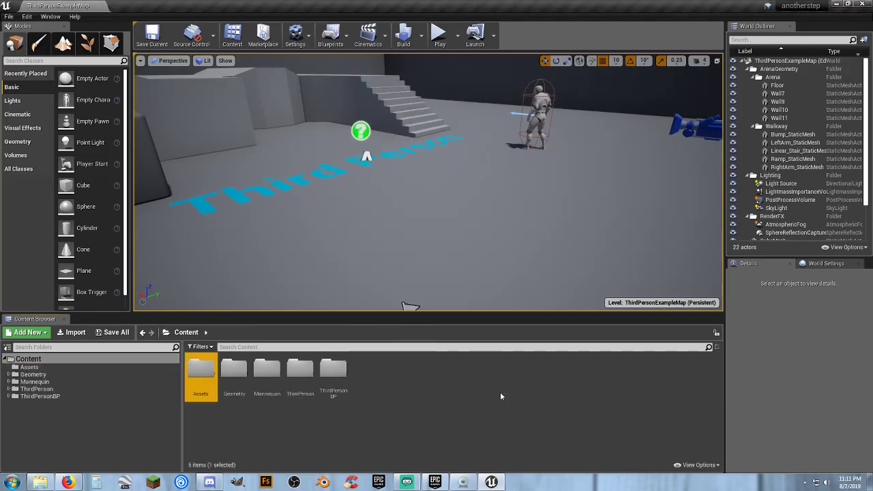
# Create a folder named Audio inside the Assets folder and open it.
pyautogui.press('Return')
pyautogui.rightClick(363, 391)
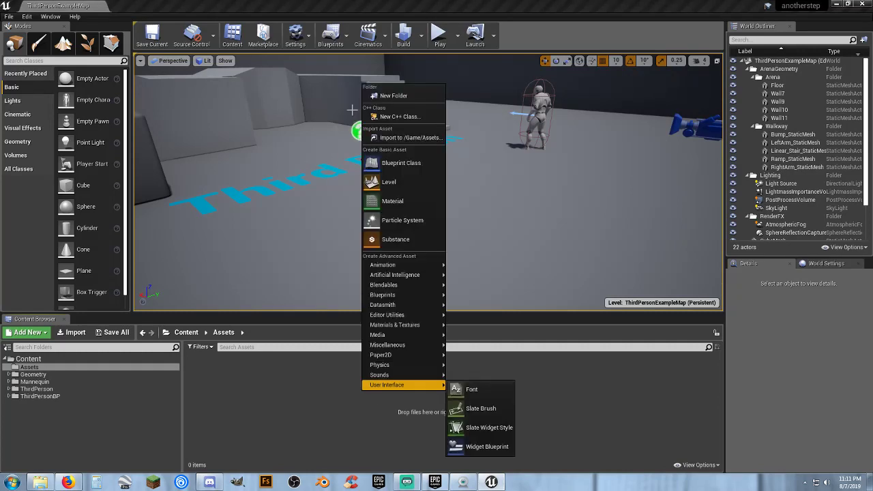
pyautogui.click(395, 96)
pyautogui.write('Au')
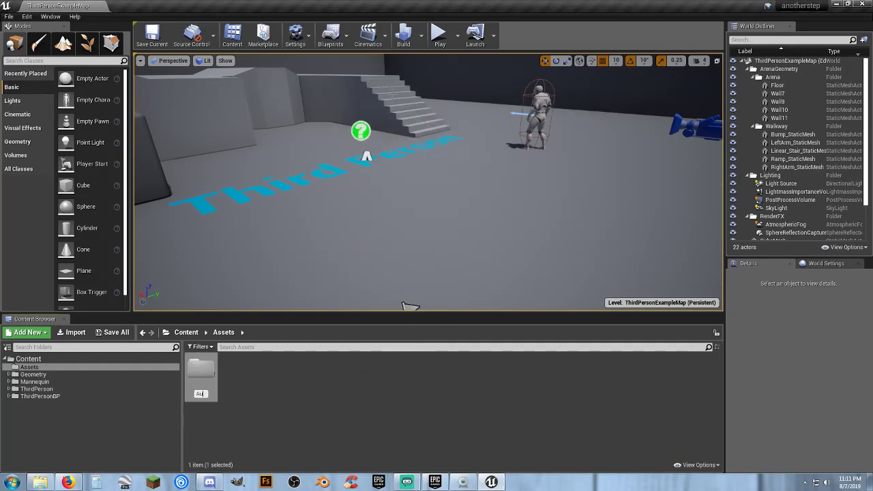
pyautogui.write('dio')
pyautogui.press('Return')
pyautogui.press('Return')
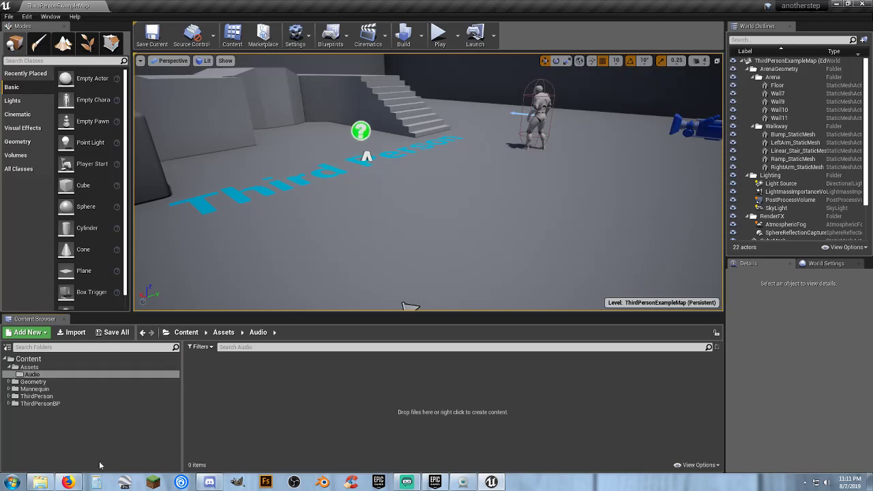
# Import the ground_1 sound file from the file explorer into the Audio folder.
pyautogui.moveTo(67, 484)
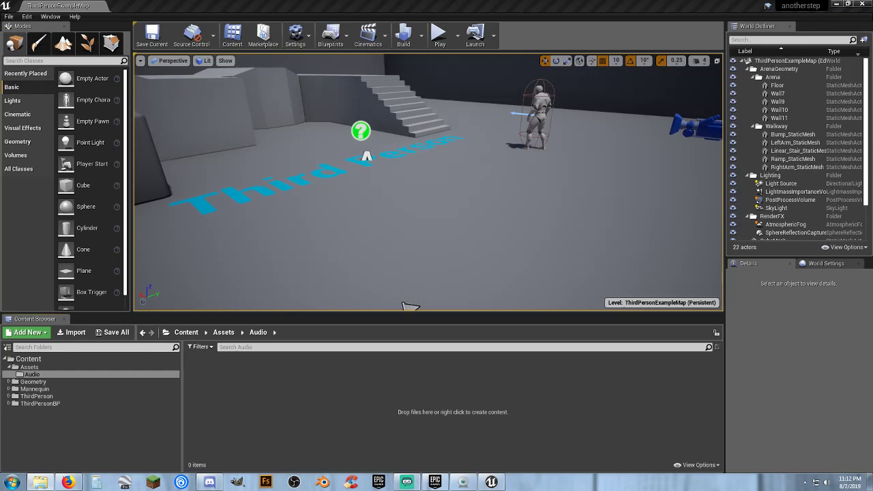
pyautogui.moveTo(0, 104); pyautogui.dragTo(0, 60)
pyautogui.moveTo(0, 416); pyautogui.dragTo(328, 383)
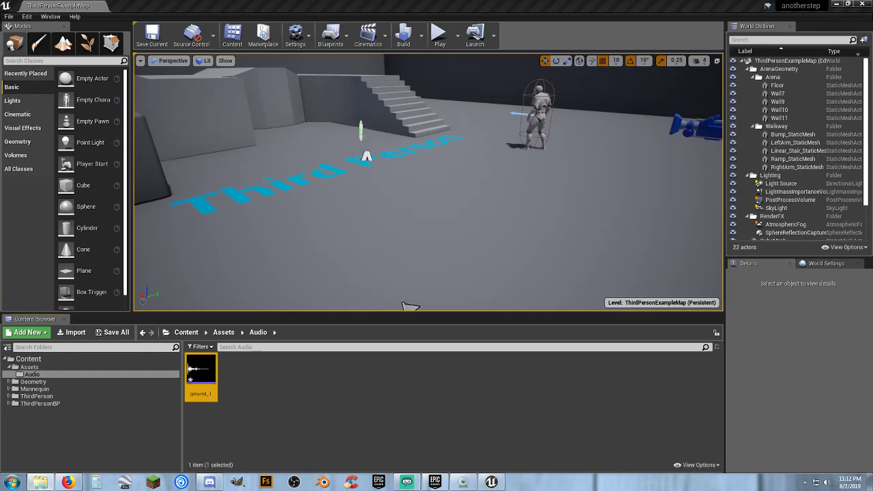
pyautogui.click(248, 385)
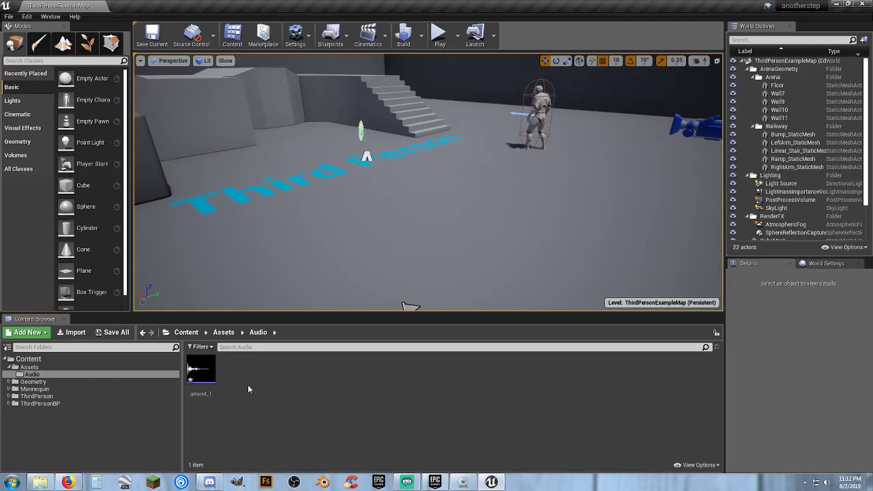
pyautogui.rightClick(204, 374)
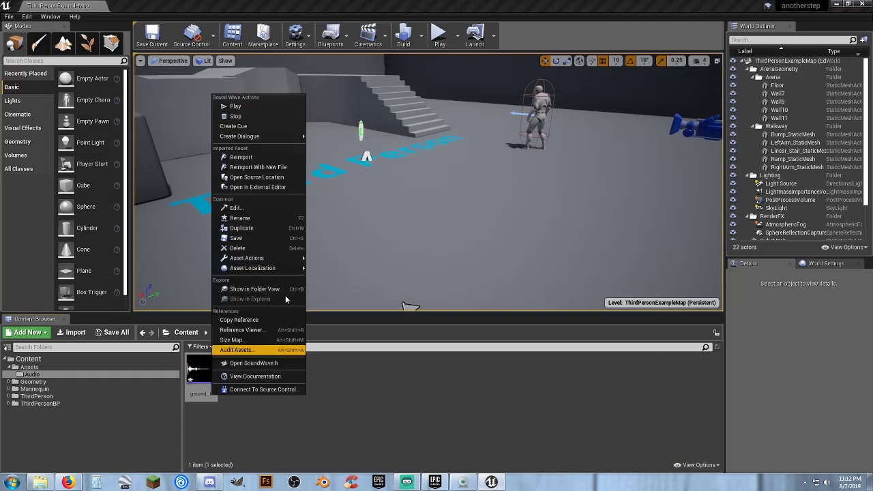
pyautogui.click(275, 127)
pyautogui.press('Return')
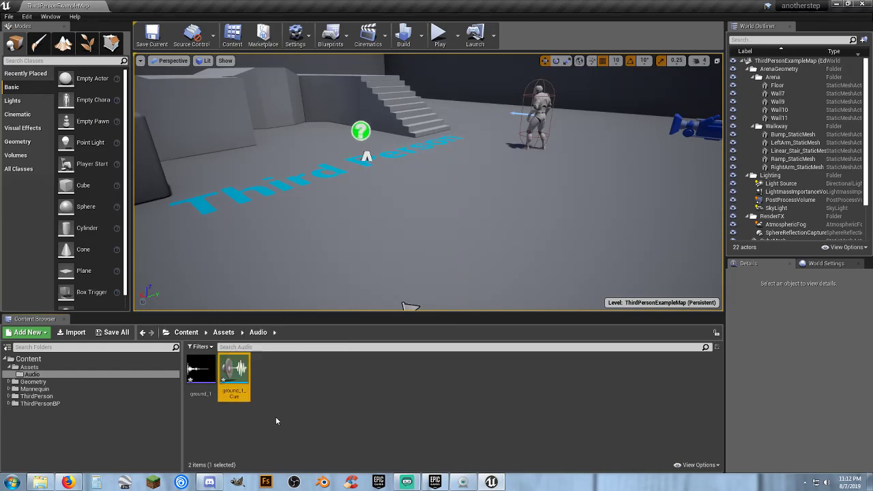
pyautogui.press('Delete')
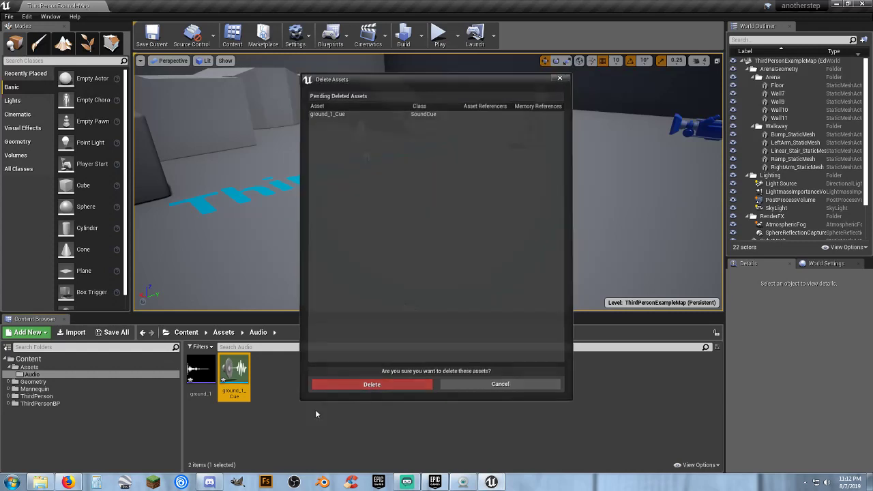
pyautogui.press('Return')
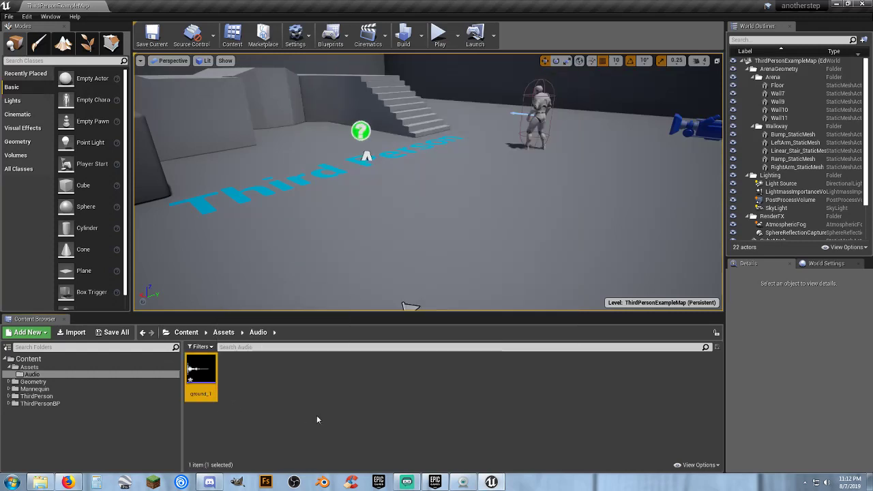
# Rename the imported ground_1 sound wave as Footstep_A.
pyautogui.press('F2')
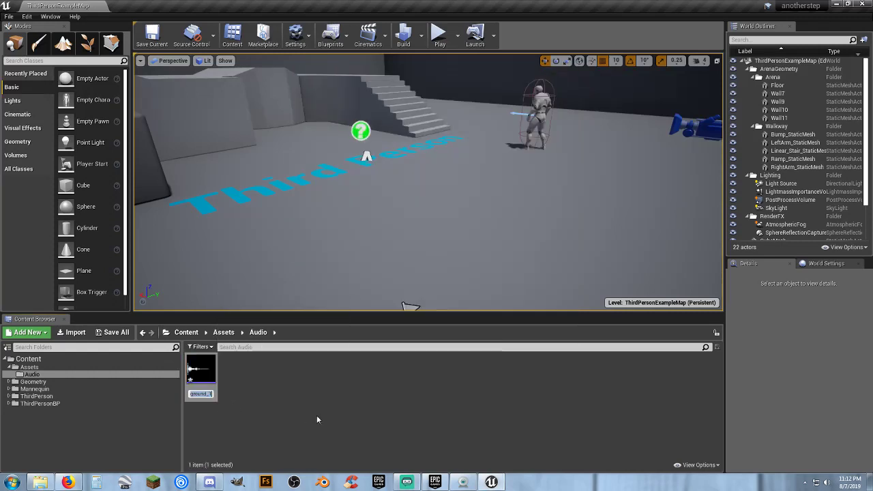
pyautogui.write('Footstep')
pyautogui.press('Return')
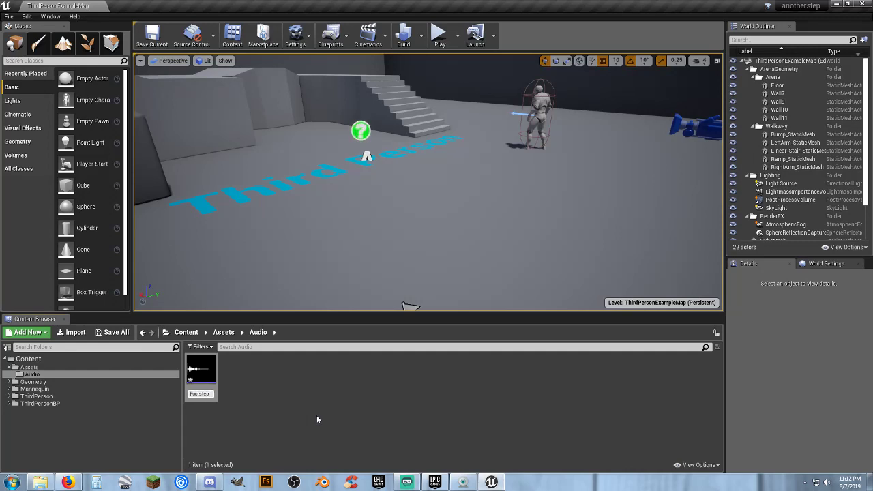
pyautogui.write('_A')
pyautogui.press('Return')
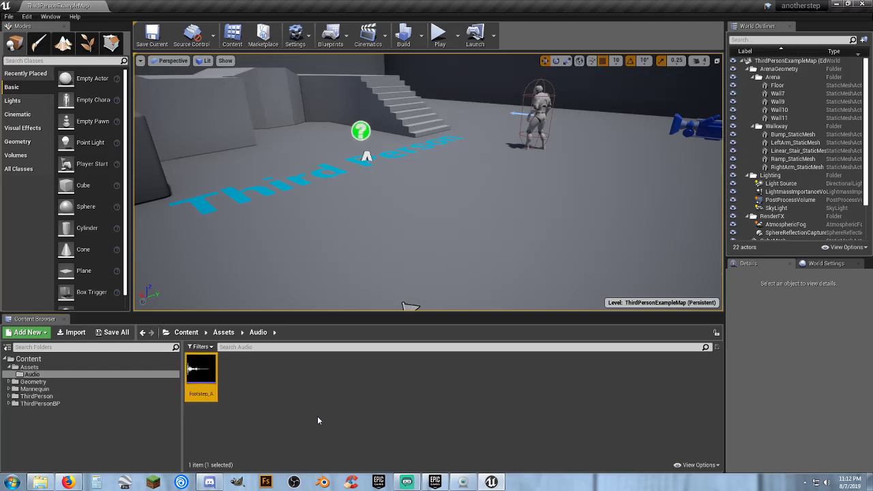
# Create a sound cue from the Footstep_A sound wave and name it Footstep_Cue.
pyautogui.rightClick(209, 394)
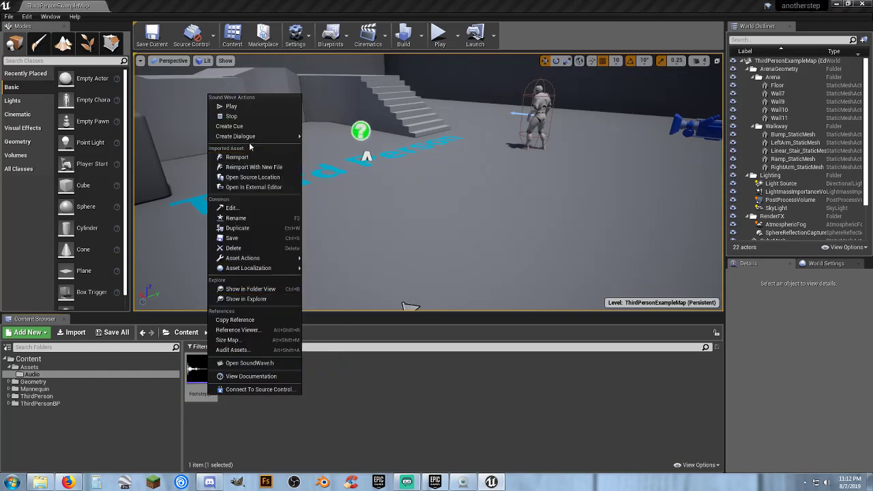
pyautogui.click(229, 126)
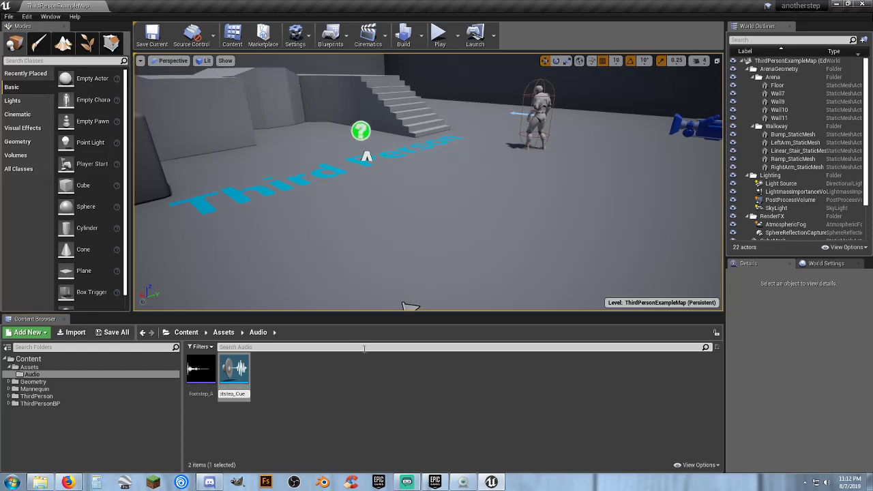
pyautogui.press('Return')
pyautogui.click(341, 386)
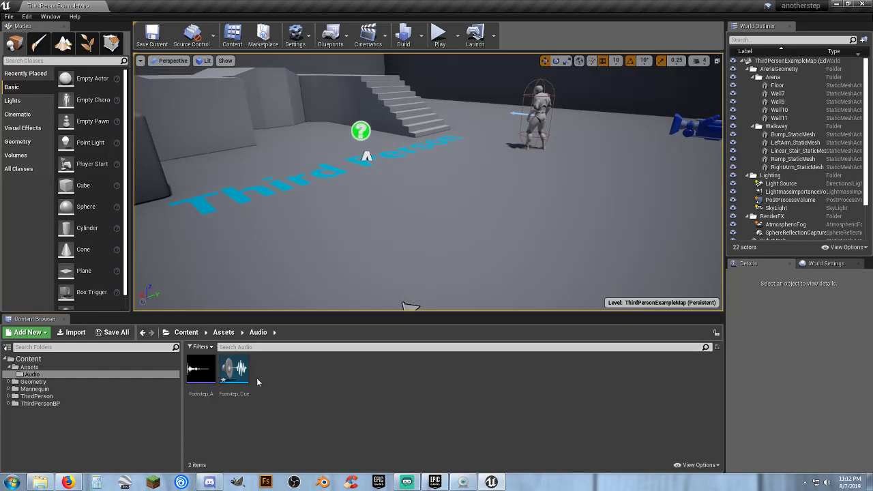
# Open Footstep_Cue and space the Wave Player and Output nodes apart in its graph.
pyautogui.doubleClick(234, 370)
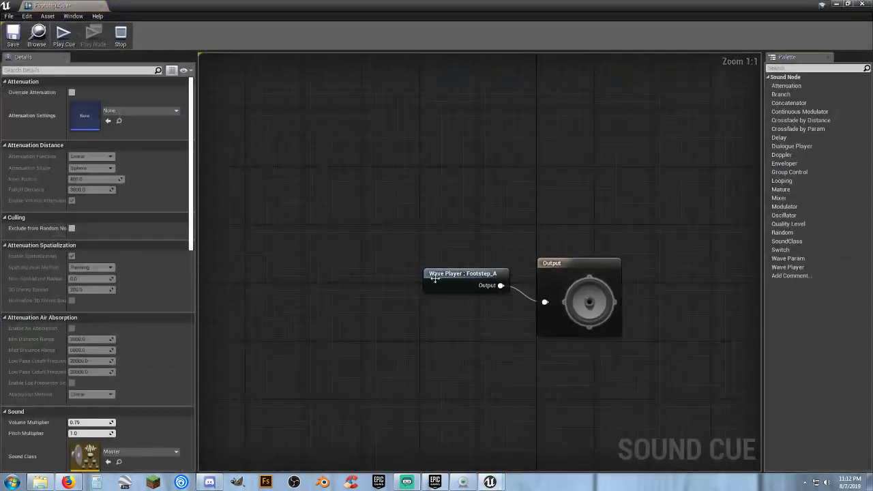
pyautogui.moveTo(435, 278); pyautogui.dragTo(325, 236)
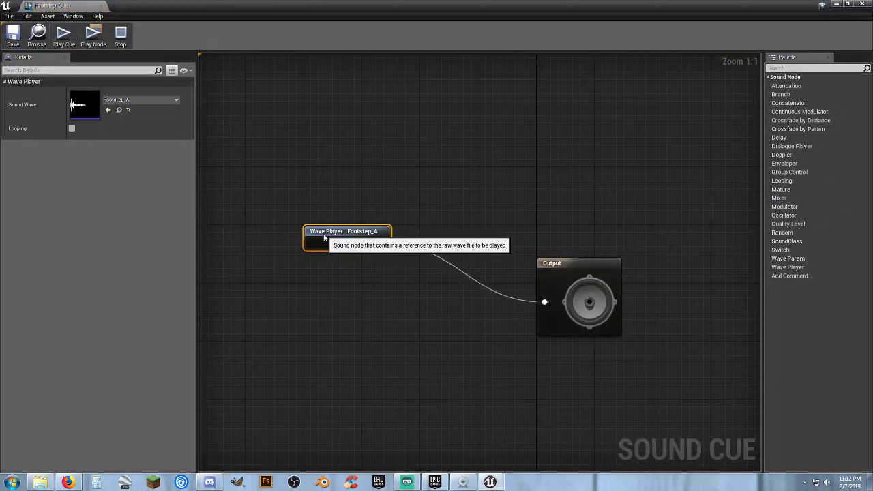
pyautogui.moveTo(565, 266); pyautogui.dragTo(567, 234)
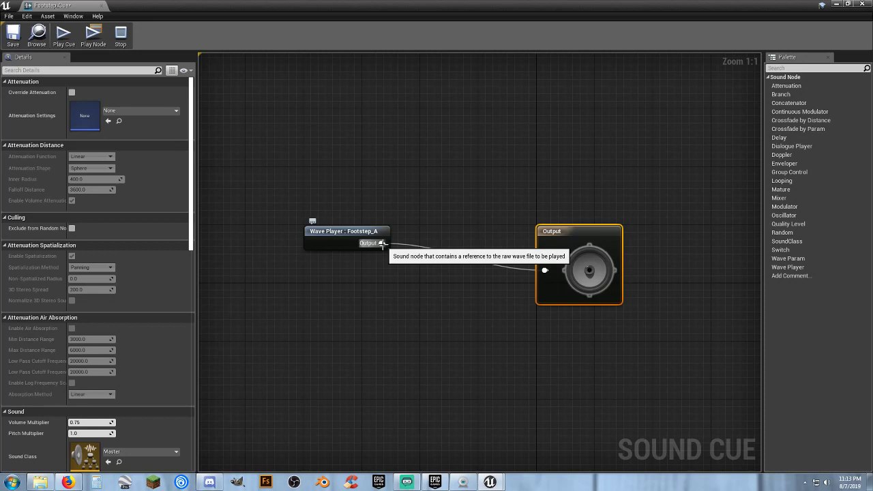
# Insert a Modulator node between the Footstep_A Wave Player and the Output node, lined up with the Wave Player.
pyautogui.moveTo(382, 244); pyautogui.dragTo(424, 247)
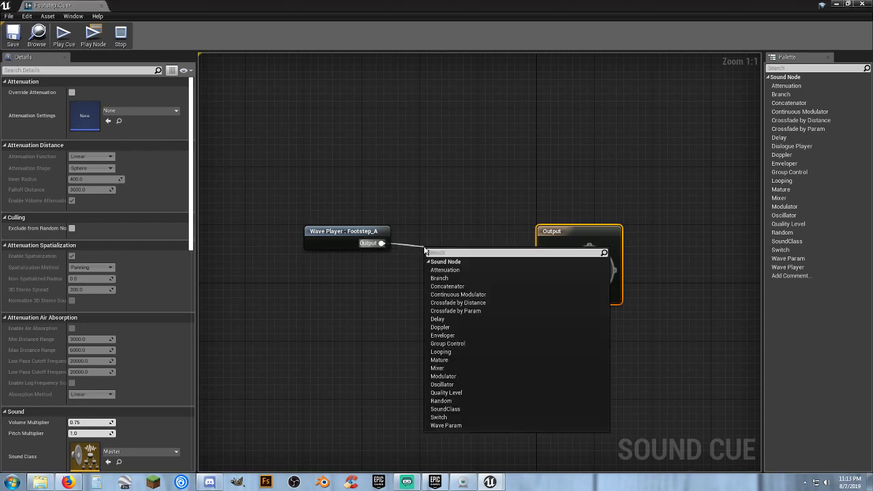
pyautogui.write('mo')
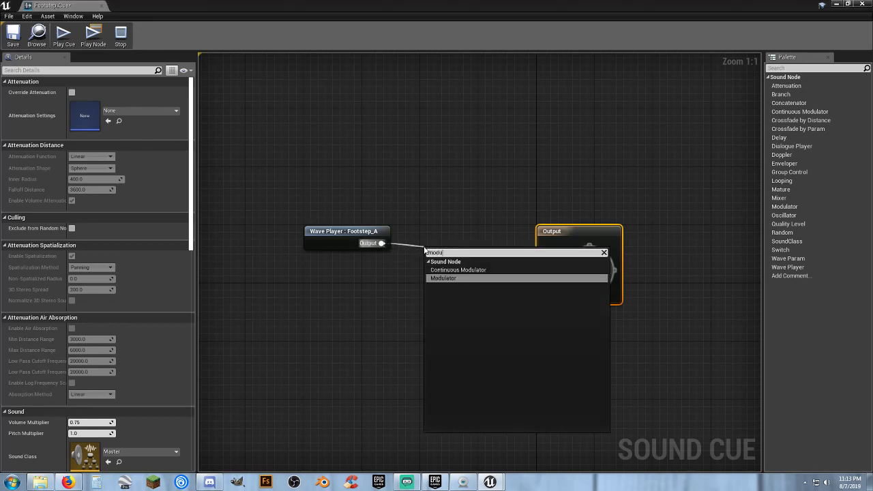
pyautogui.write('du')
pyautogui.press('Return')
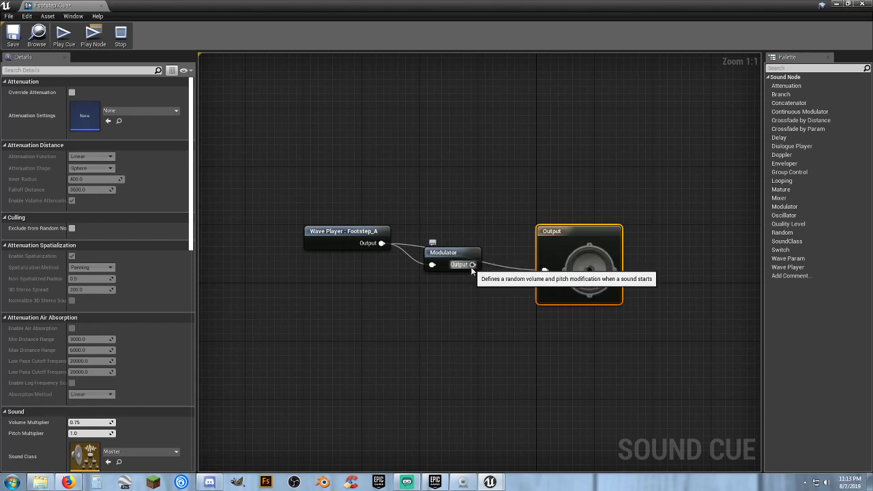
pyautogui.moveTo(473, 265); pyautogui.dragTo(546, 271)
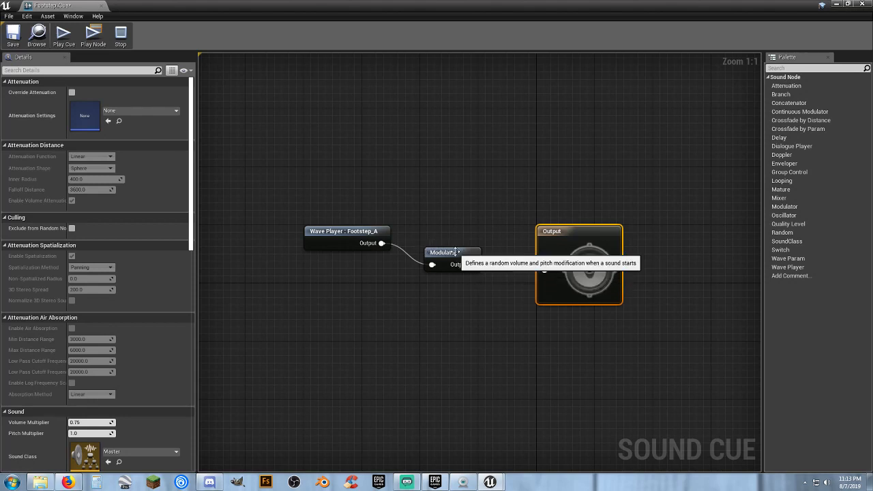
pyautogui.moveTo(448, 254); pyautogui.dragTo(444, 233)
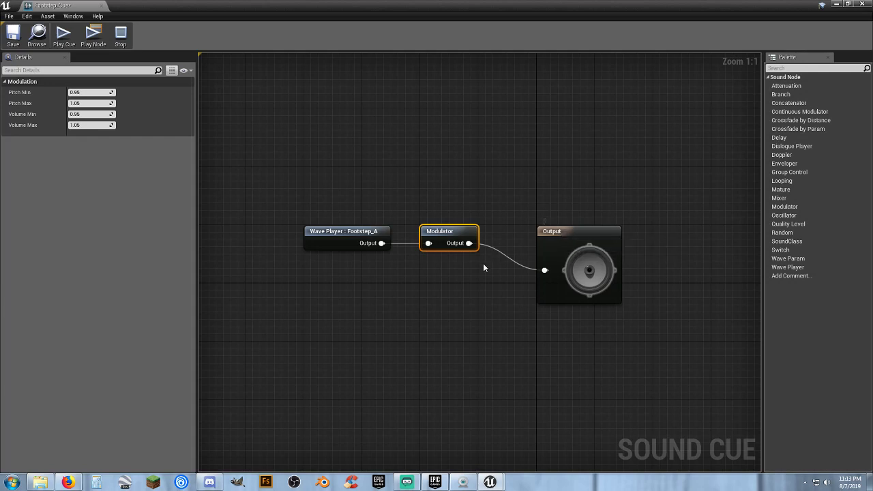
# Set the Modulator's Volume Min to 0.6 and Volume Max to 0.8, and save the sound cue.
pyautogui.click(84, 114)
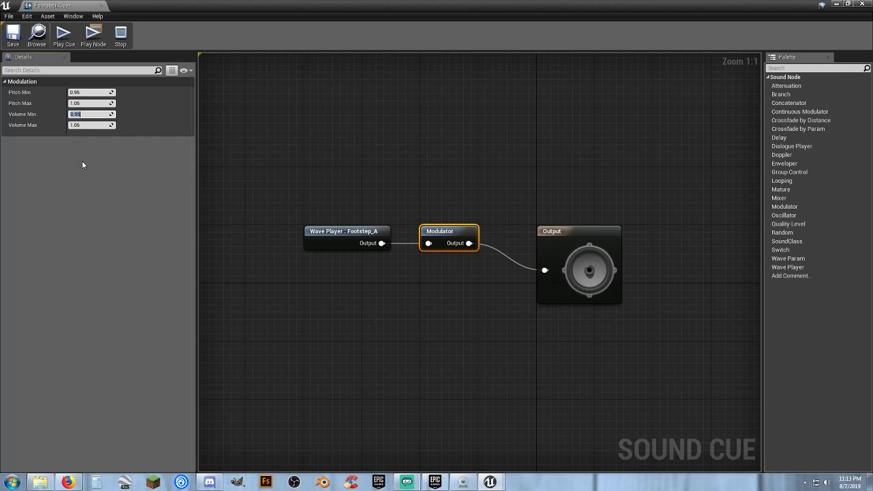
pyautogui.press('BackSpace')
pyautogui.write('0')
pyautogui.write('.6')
pyautogui.press('Tab')
pyautogui.write('0.8')
pyautogui.press('Return')
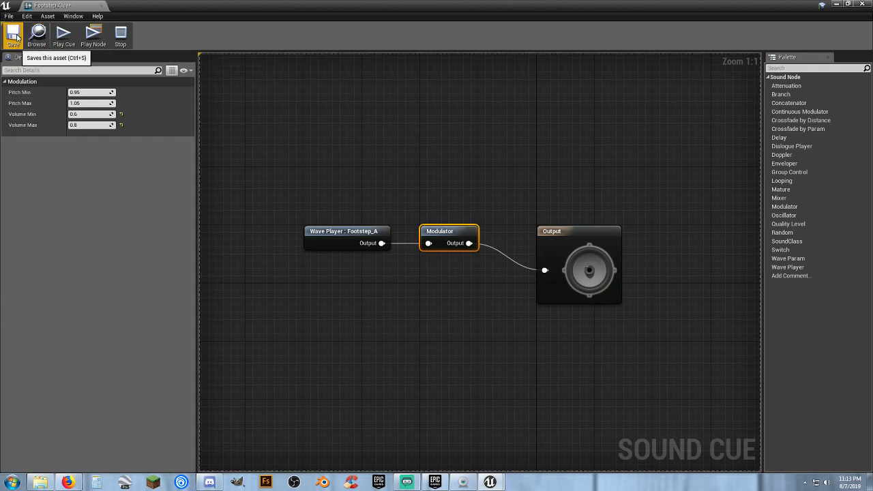
# Preview the sound cue, and dock its editor beside the level in the main window.
pyautogui.click(64, 36)
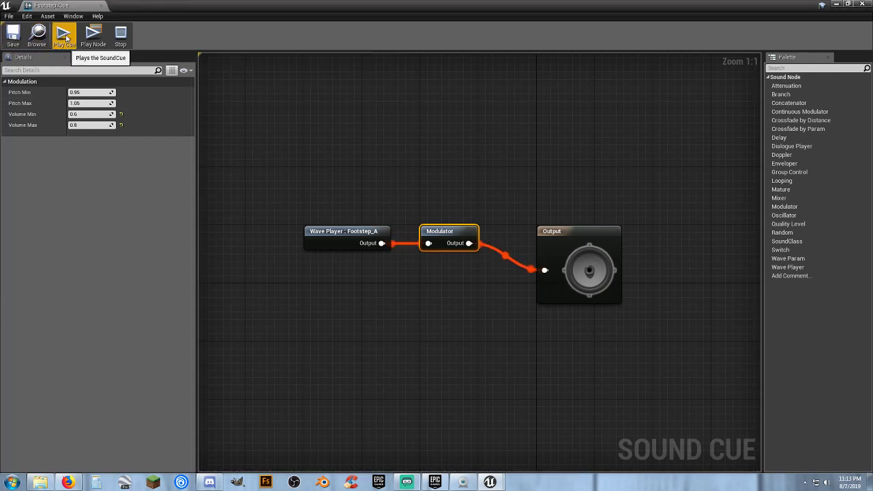
pyautogui.click(66, 37)
pyautogui.moveTo(75, 7); pyautogui.dragTo(153, 7)
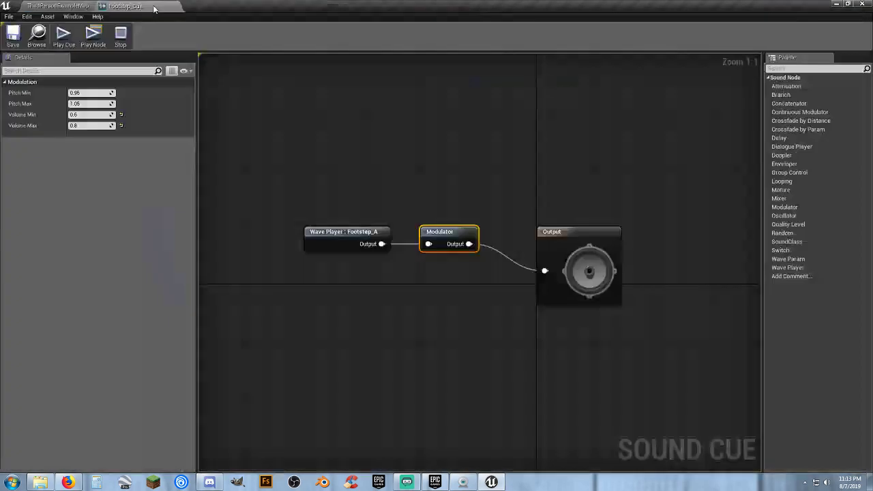
pyautogui.click(68, 6)
# Set Asset Editor Open Location to Main Window in the editor preferences and review the Auto Save options under Loading & Saving.
pyautogui.click(26, 17)
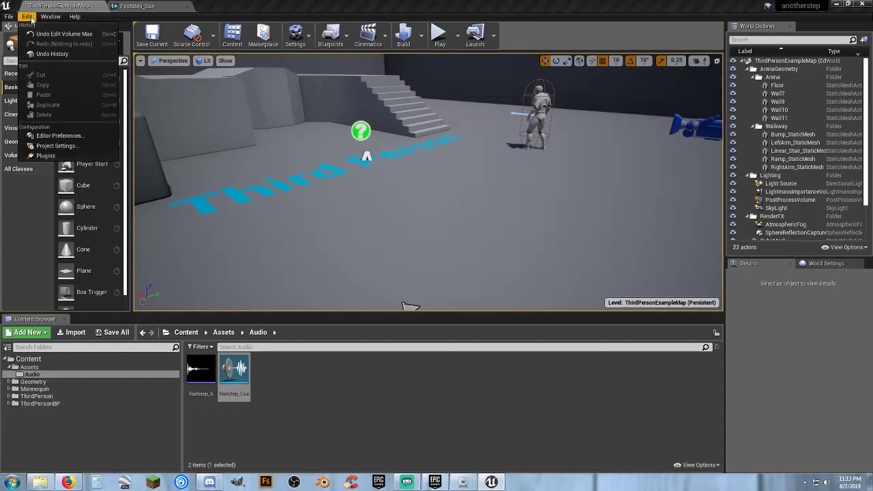
pyautogui.click(57, 135)
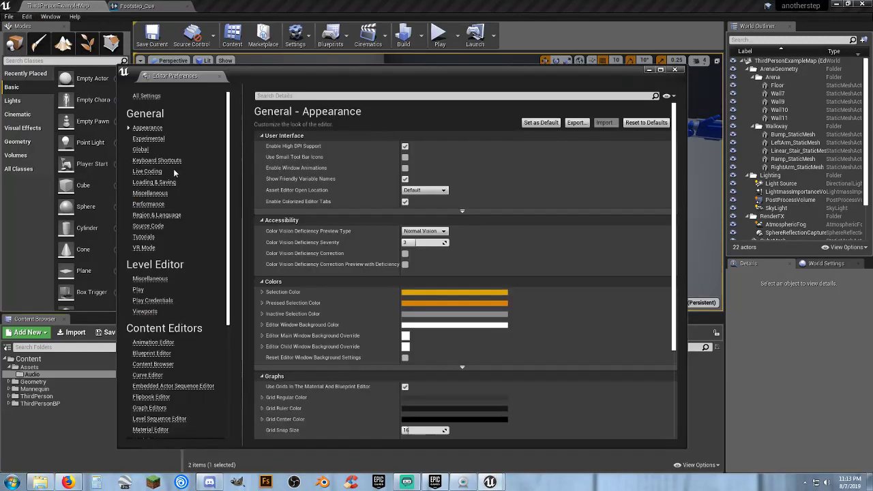
pyautogui.click(424, 190)
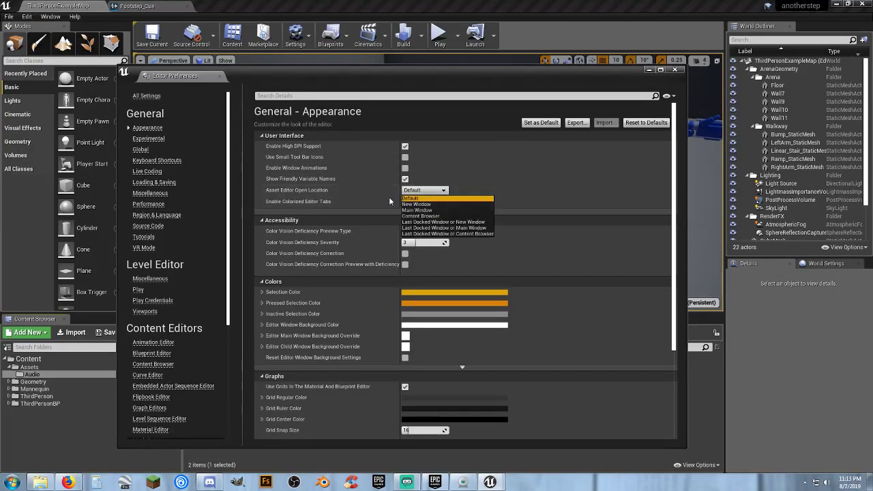
pyautogui.click(429, 210)
pyautogui.click(154, 182)
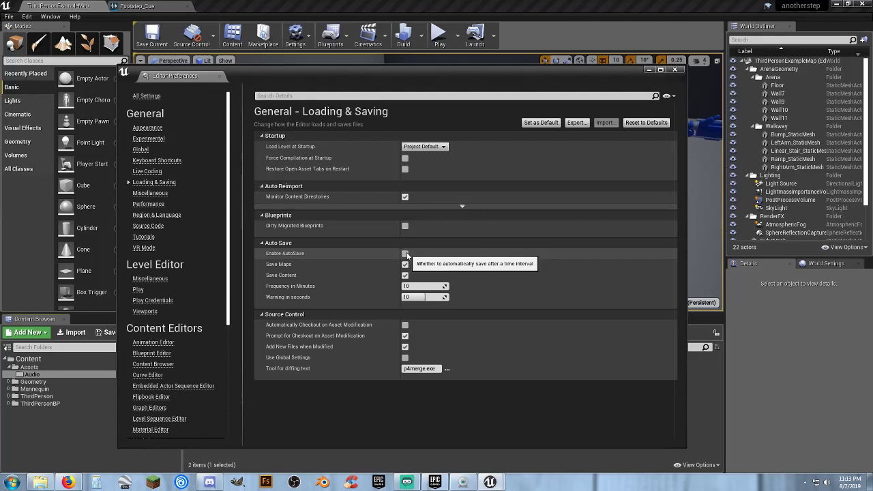
pyautogui.click(674, 71)
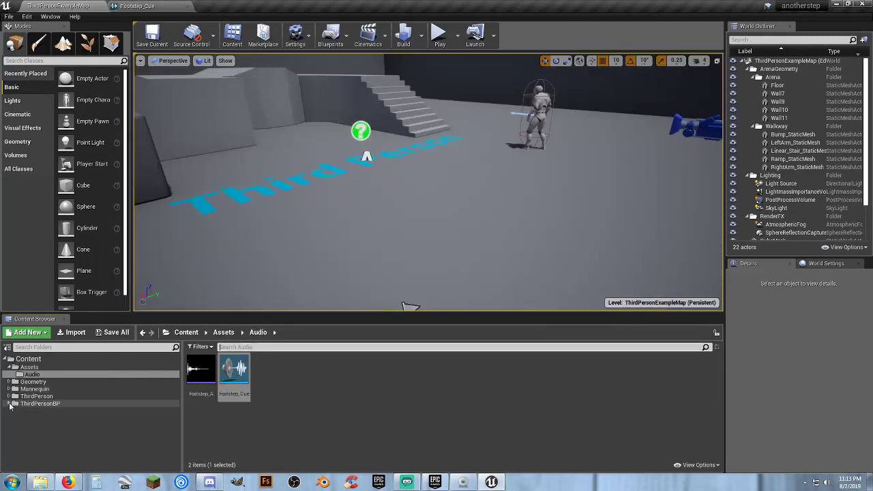
# Open the ThirdPersonCharacter blueprint from the Blueprints folder of ThirdPersonBP.
pyautogui.click(9, 404)
pyautogui.click(36, 410)
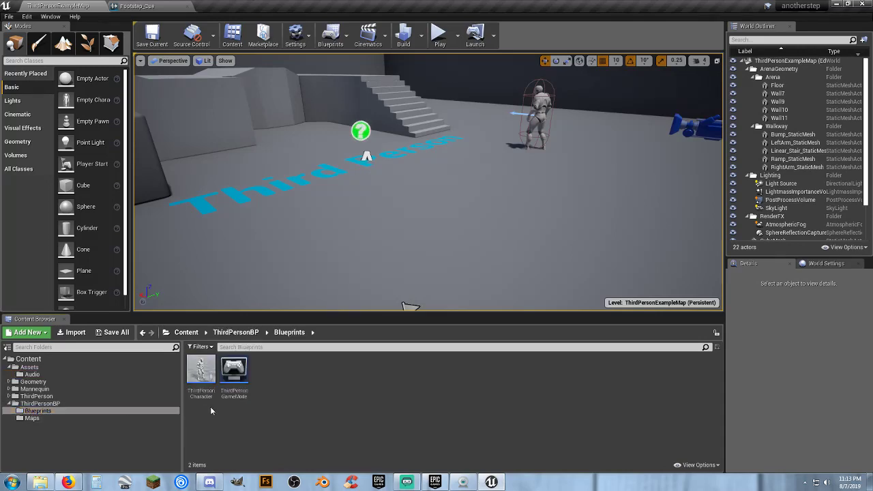
pyautogui.doubleClick(201, 374)
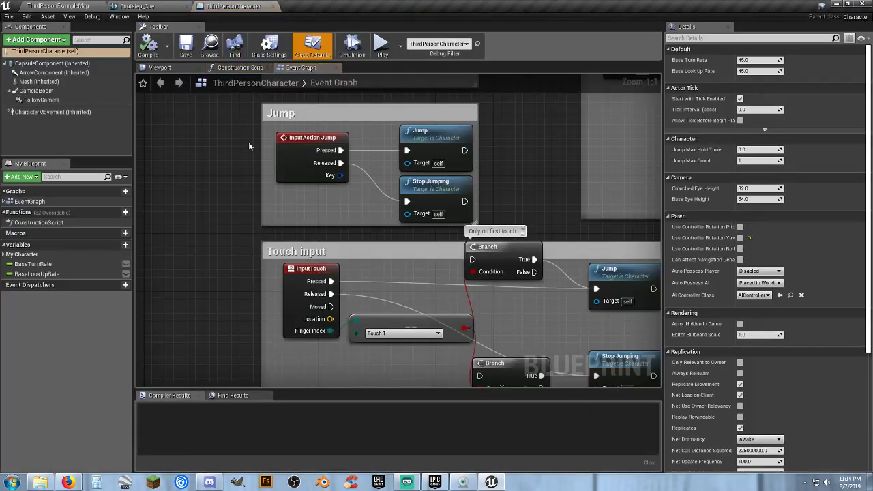
# Delete the Gamepad input, VR orientation reset and Touch input node groups from the character's Event Graph.
pyautogui.moveTo(248, 141); pyautogui.dragTo(214, 311, button='right')
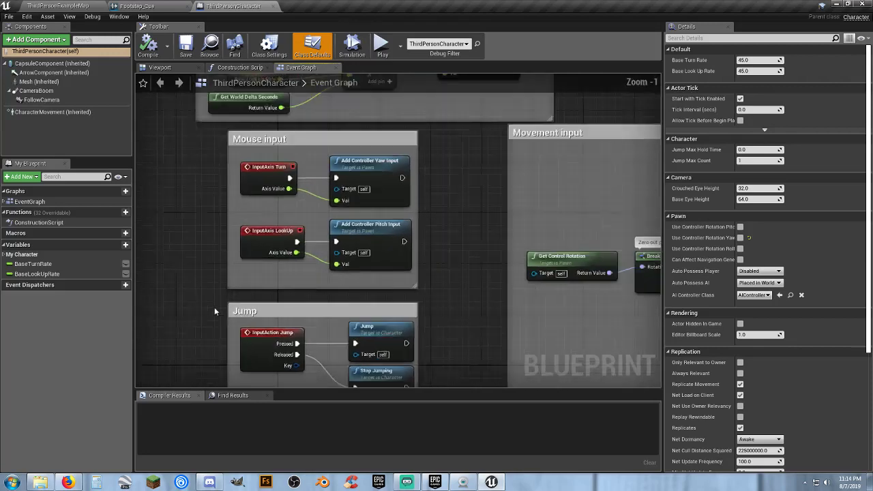
pyautogui.scroll(-4, 214, 311)
pyautogui.moveTo(188, 104); pyautogui.dragTo(501, 232)
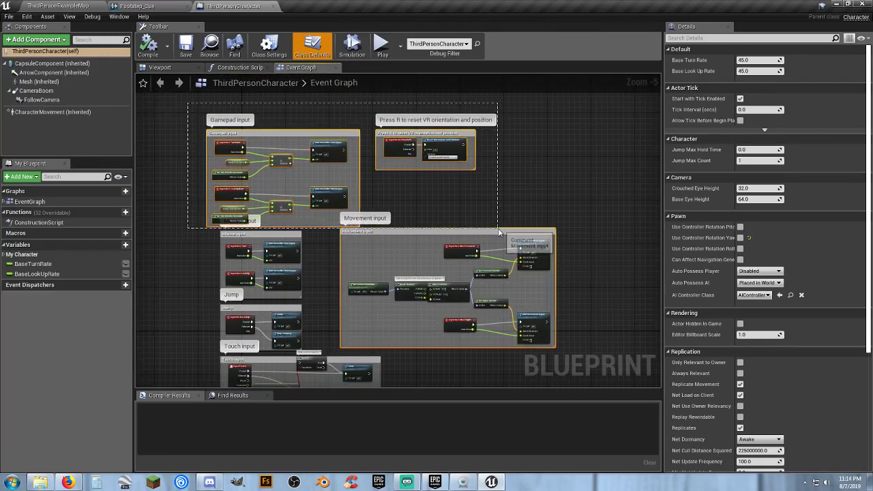
pyautogui.click(490, 213)
pyautogui.moveTo(196, 103); pyautogui.dragTo(497, 210)
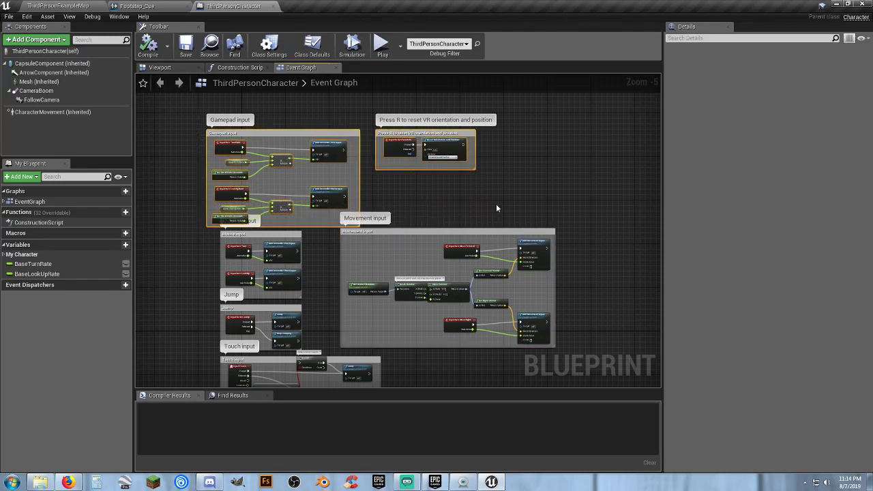
pyautogui.press('Delete')
pyautogui.moveTo(441, 330); pyautogui.dragTo(469, 235, button='right')
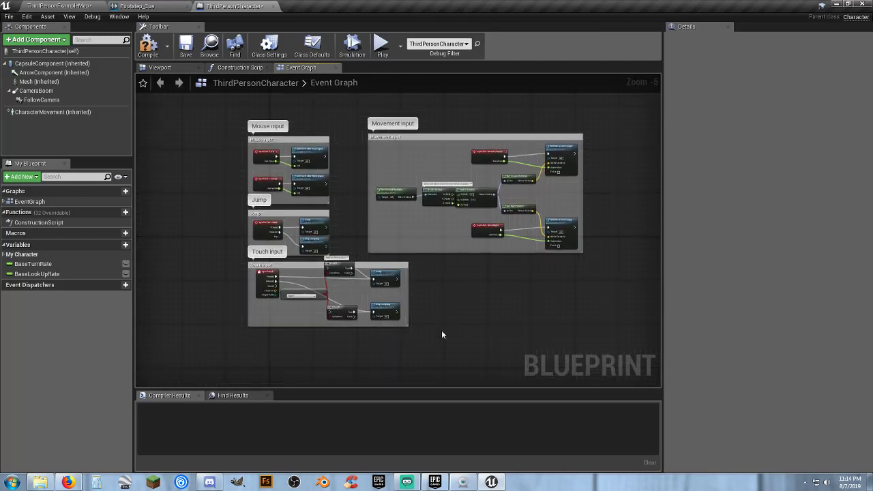
pyautogui.moveTo(432, 335); pyautogui.dragTo(238, 257)
pyautogui.press('Delete')
# Add an Event BeginPlay node in the empty graph area above the Mouse input group.
pyautogui.moveTo(307, 104); pyautogui.dragTo(356, 218, button='right')
pyautogui.scroll(5, 318, 190)
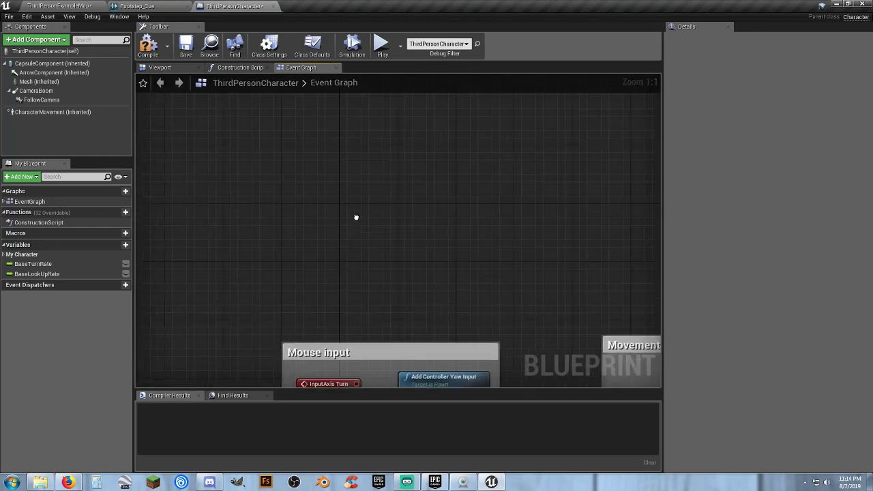
pyautogui.rightClick(352, 218)
pyautogui.write('eventb')
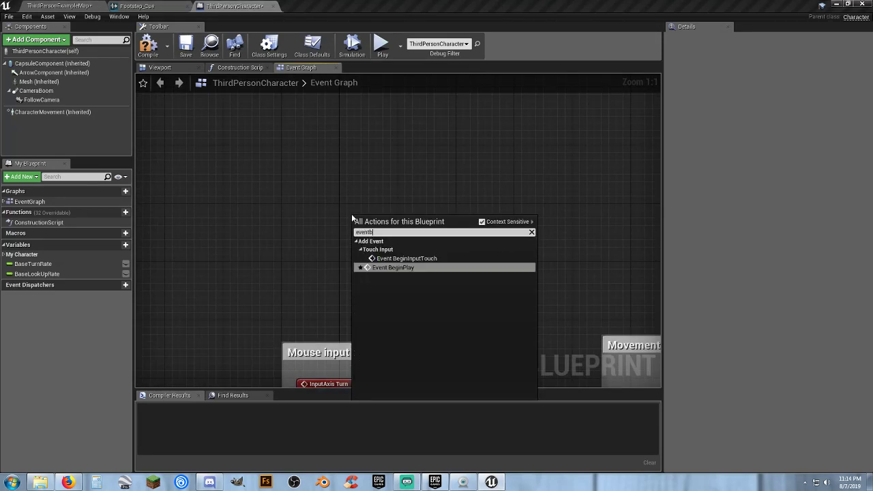
pyautogui.press('Return')
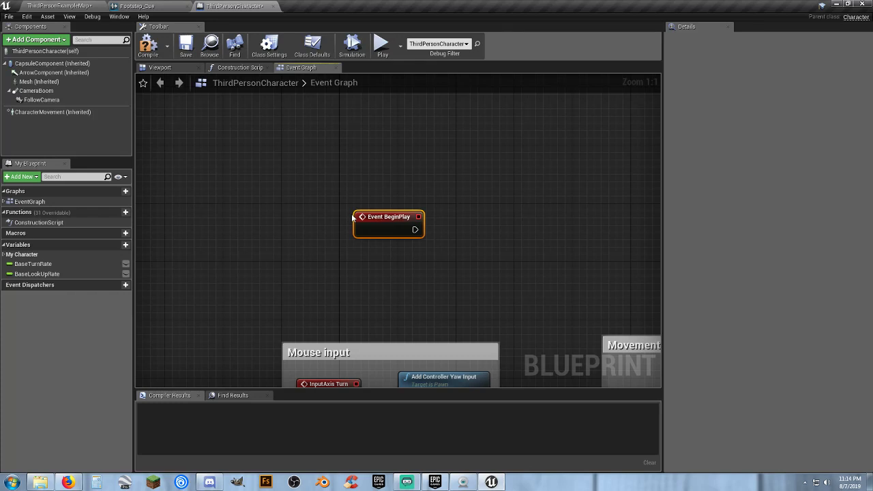
pyautogui.moveTo(369, 224); pyautogui.dragTo(406, 219)
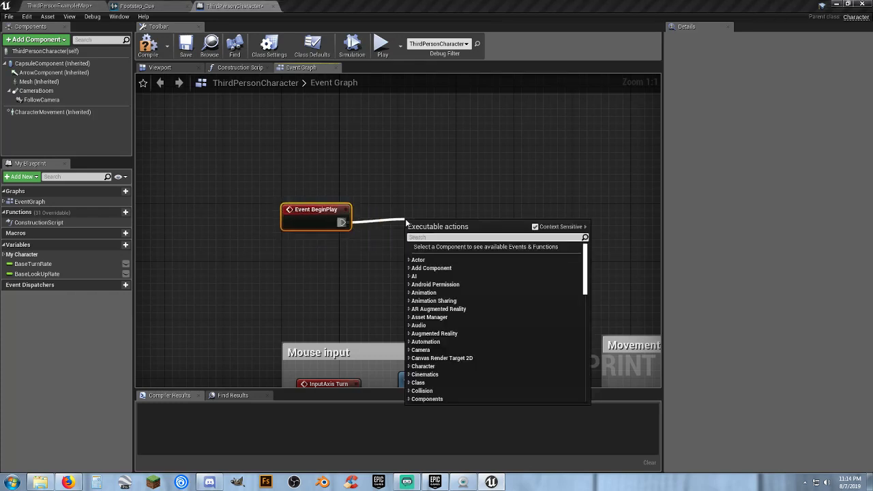
pyautogui.write('setinput')
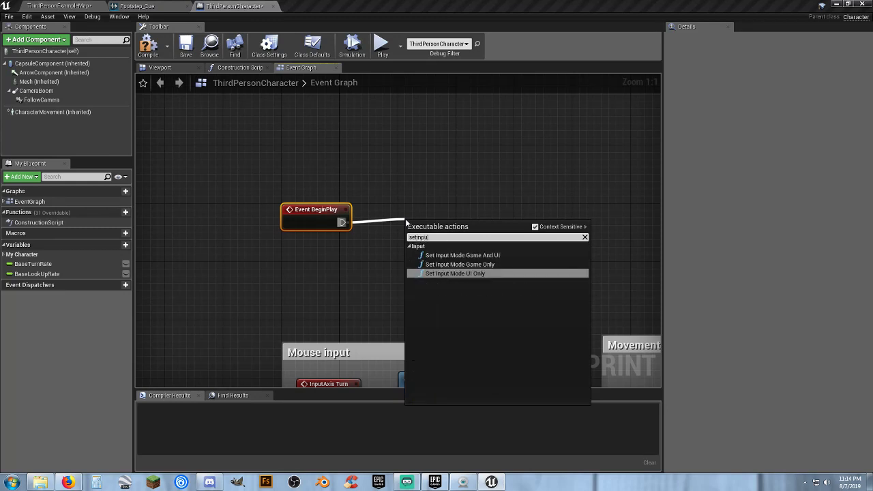
pyautogui.press('Return')
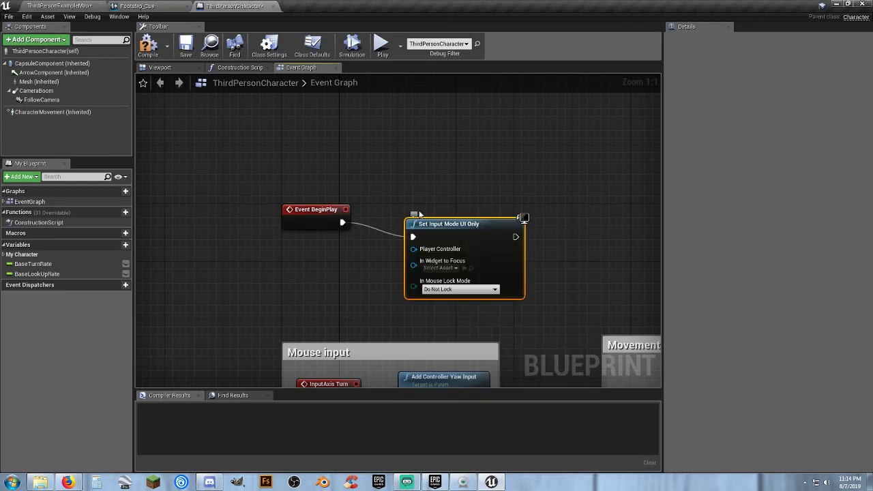
pyautogui.press('Delete')
# Connect a Set Input Mode Game Only node to Event BeginPlay and feed its Player Controller from a Get Player Controller node.
pyautogui.moveTo(342, 223); pyautogui.dragTo(438, 228)
pyautogui.write('setinp')
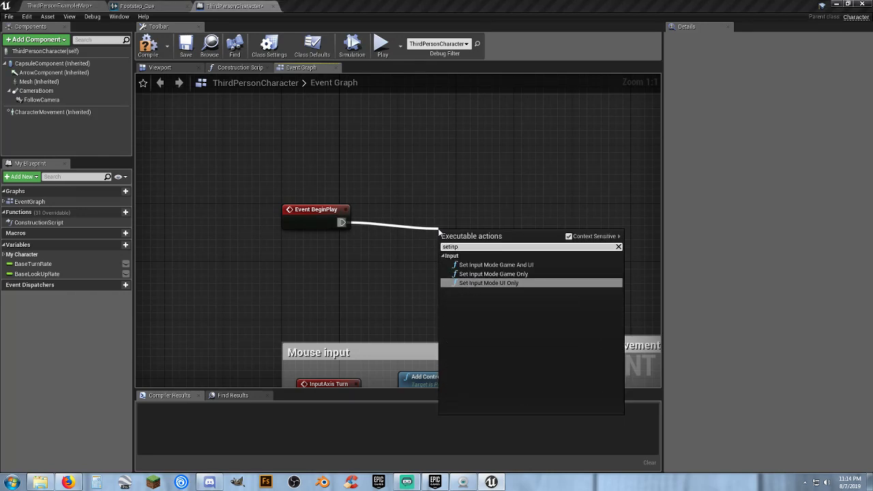
pyautogui.click(493, 274)
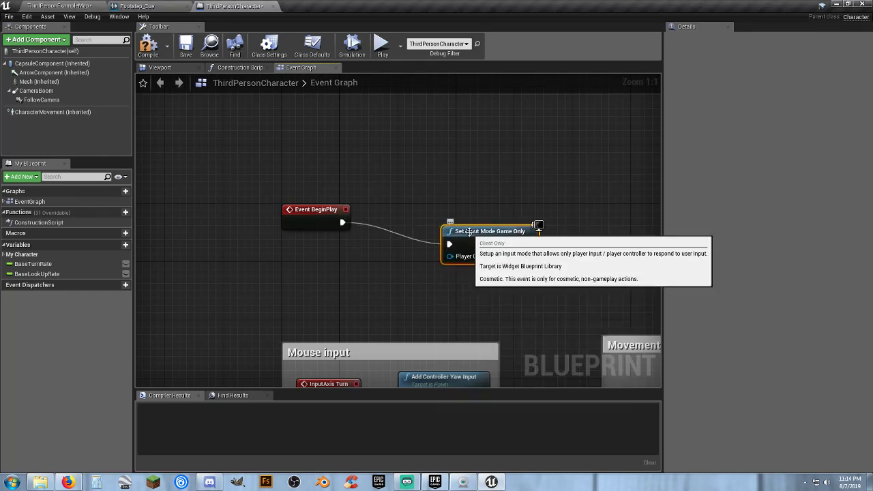
pyautogui.moveTo(443, 234); pyautogui.dragTo(315, 267)
pyautogui.write('get')
pyautogui.click(380, 341)
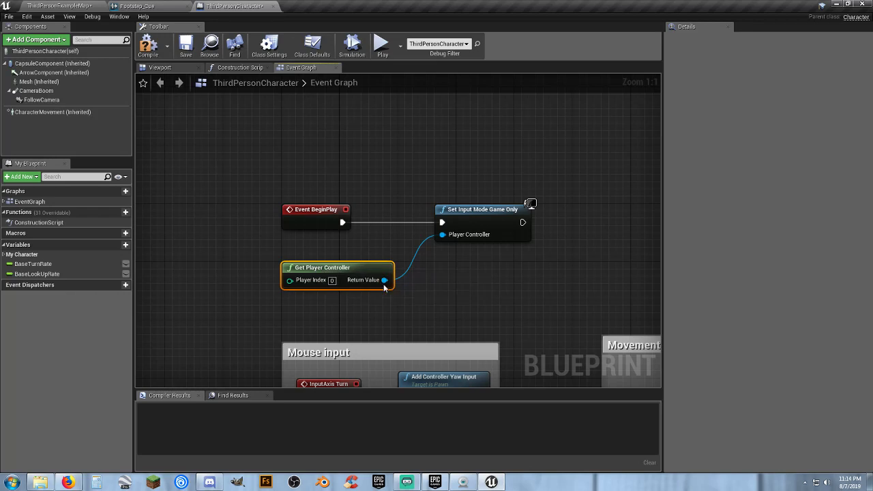
# Add an unchecked Set Show Mouse Cursor node targeting the player controller, and run it after Set Input Mode Game Only.
pyautogui.moveTo(384, 280); pyautogui.dragTo(593, 234)
pyautogui.write('set')
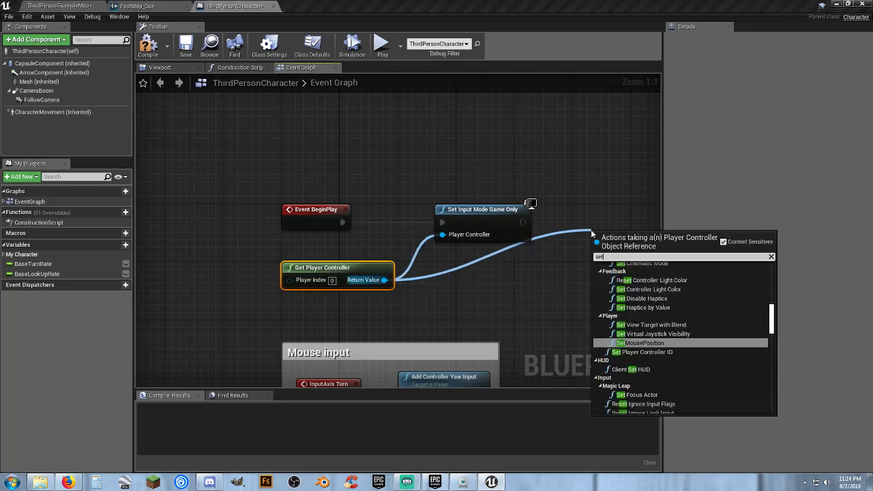
pyautogui.write('sh')
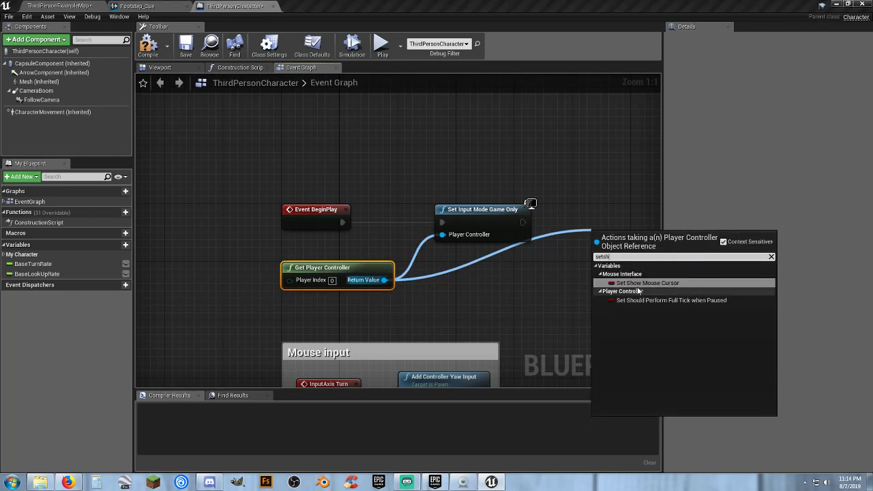
pyautogui.click(636, 284)
pyautogui.moveTo(604, 244); pyautogui.dragTo(523, 223)
pyautogui.moveTo(620, 240); pyautogui.dragTo(600, 217)
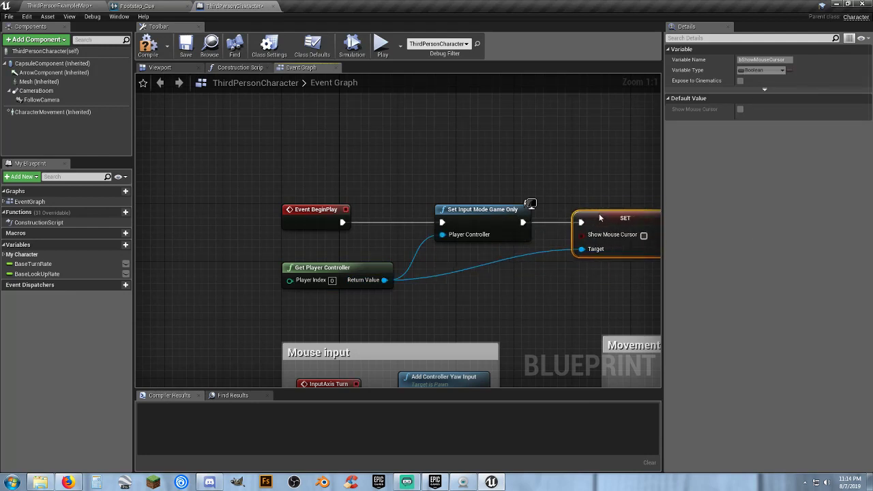
# Compile the character blueprint and close its editor.
pyautogui.click(424, 243)
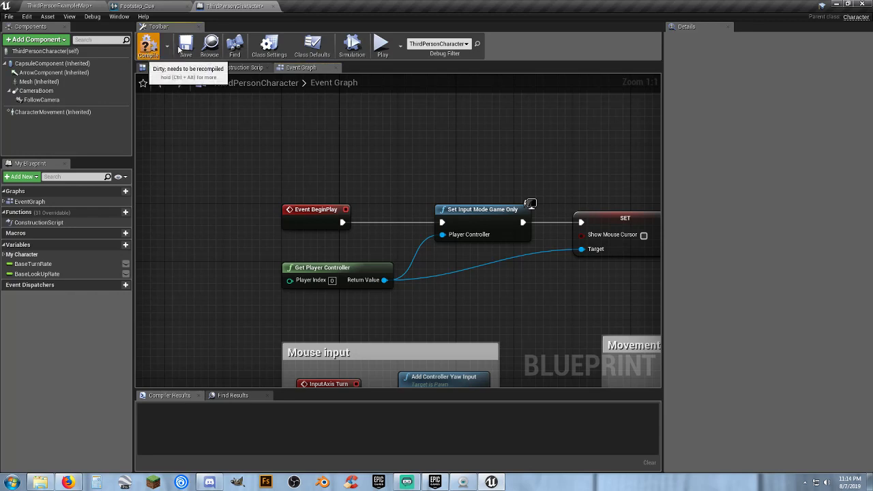
pyautogui.click(145, 52)
pyautogui.click(274, 7)
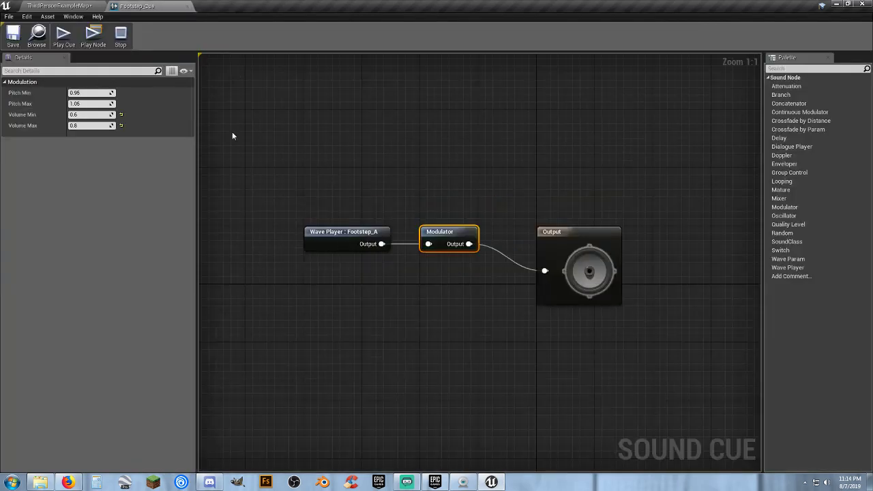
# Create a Sound Attenuation asset named Footsteps_ATT in the Audio folder of Assets.
pyautogui.click(80, 9)
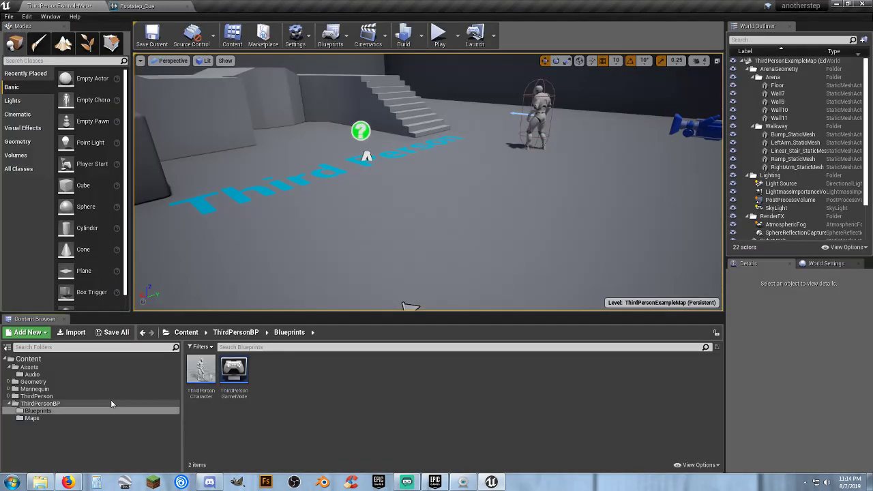
pyautogui.click(45, 374)
pyautogui.rightClick(289, 384)
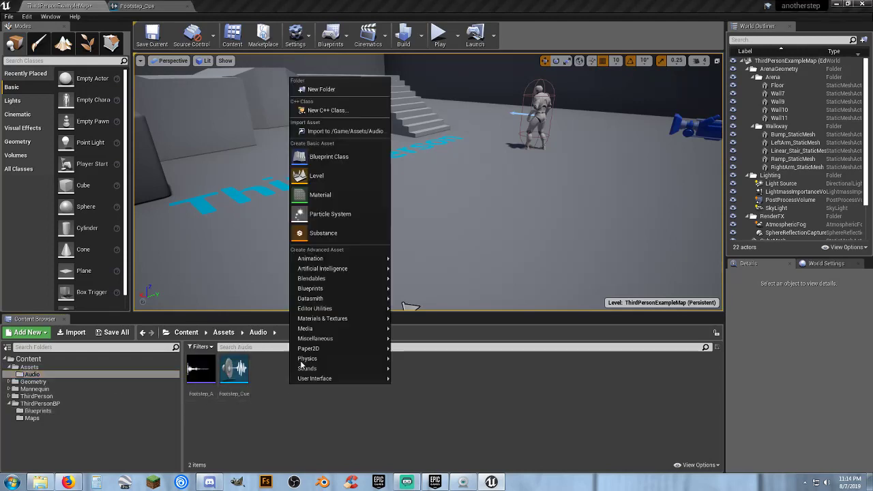
pyautogui.moveTo(355, 369)
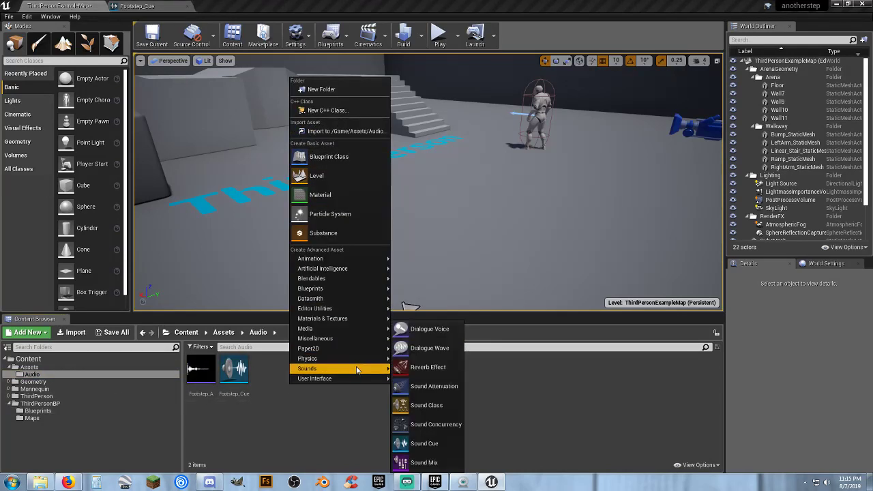
pyautogui.click(447, 388)
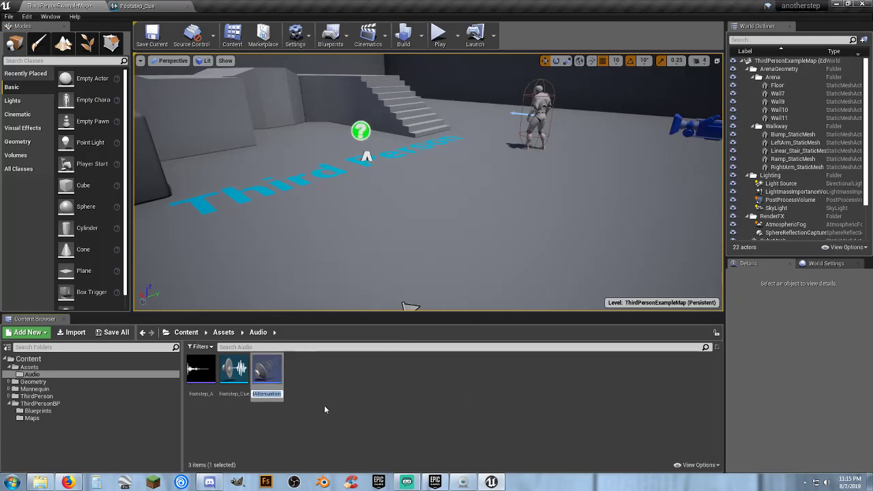
pyautogui.write('Footsteps')
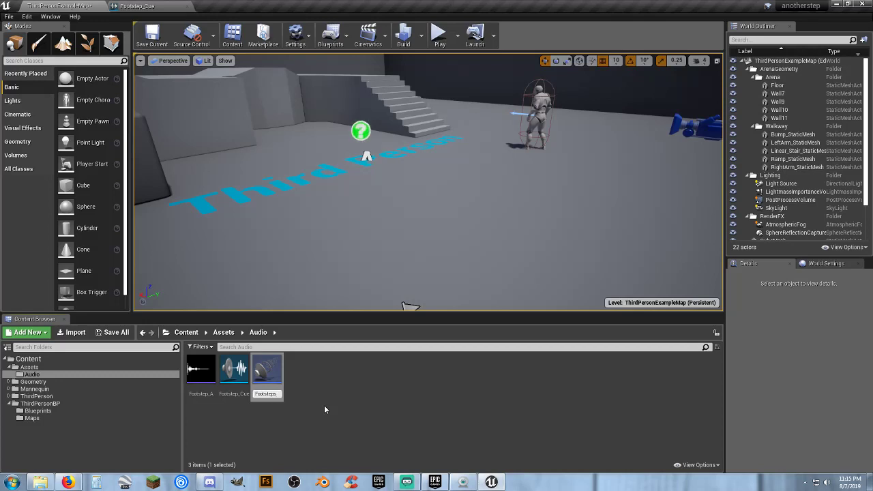
pyautogui.write('_Att')
pyautogui.press('Return')
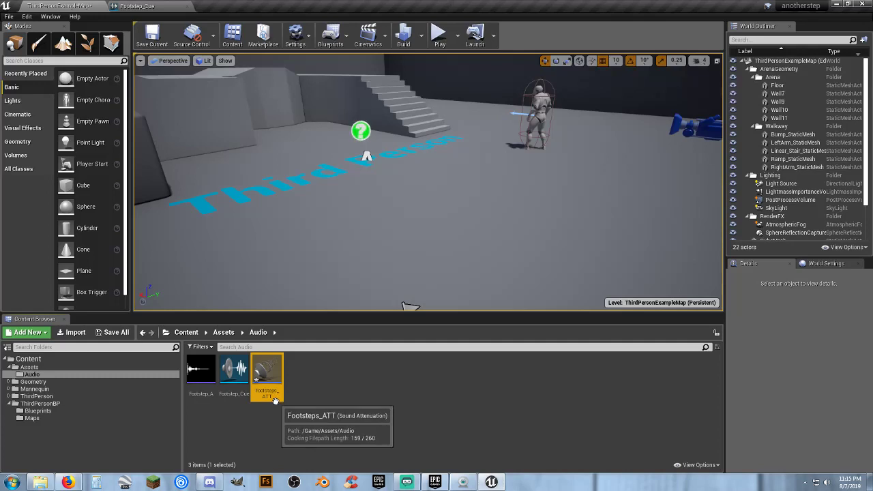
# Open Footsteps_ATT to review its attenuation distance settings, and close its editor.
pyautogui.doubleClick(267, 382)
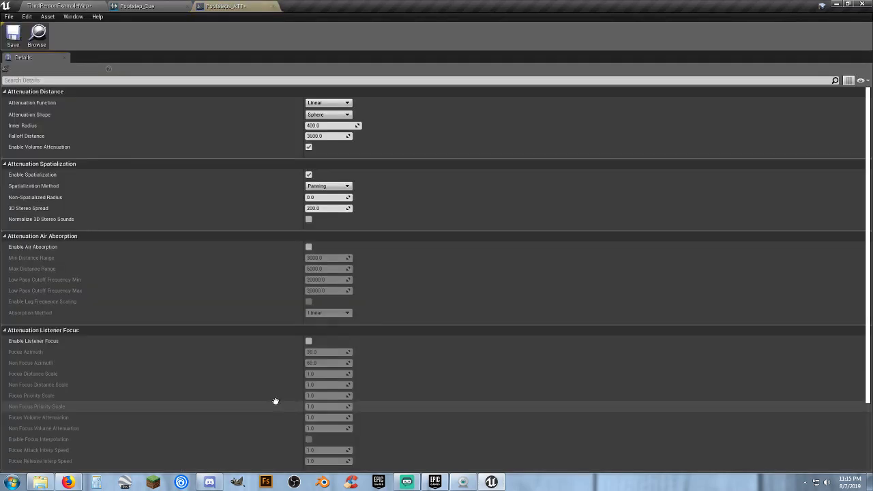
pyautogui.click(329, 136)
pyautogui.click(363, 138)
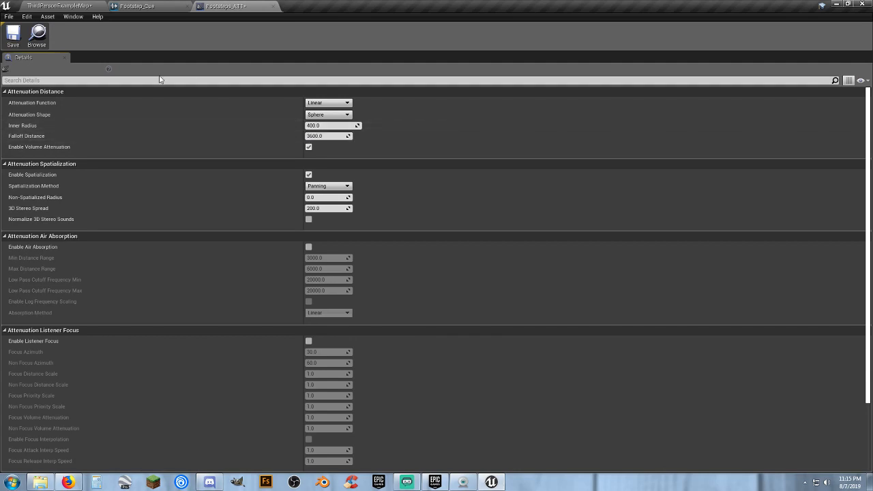
pyautogui.click(273, 7)
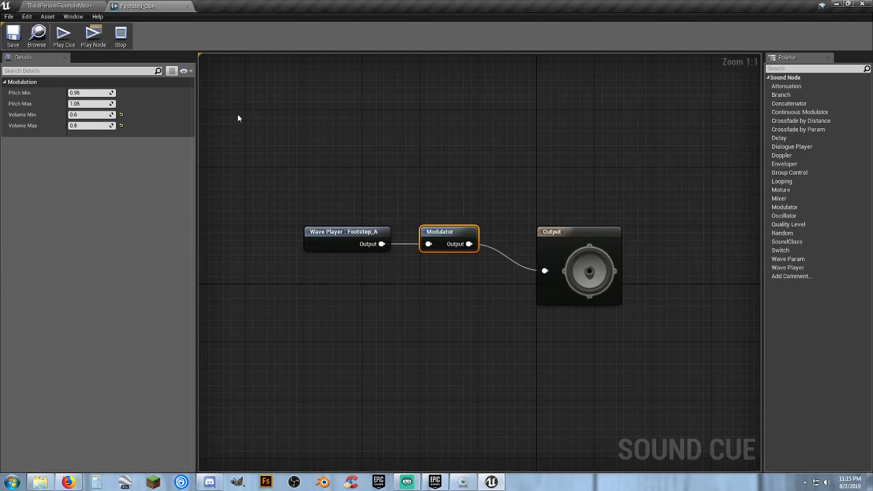
# Assign Footsteps_ATT as the footstep sound cue's Attenuation Settings, and save and close the cue.
pyautogui.click(297, 146)
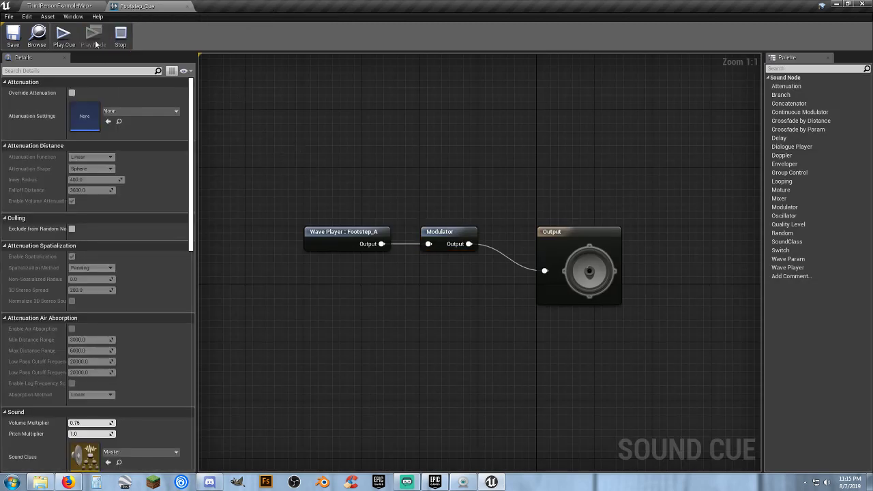
pyautogui.click(132, 111)
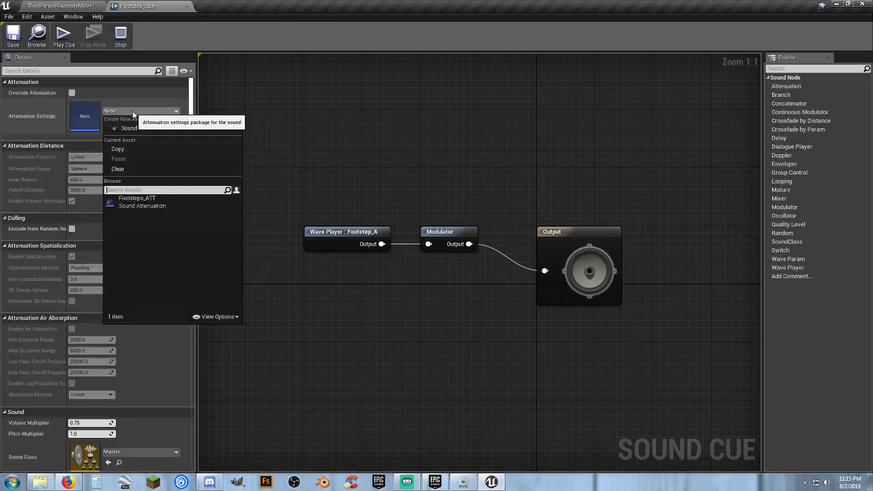
pyautogui.click(143, 198)
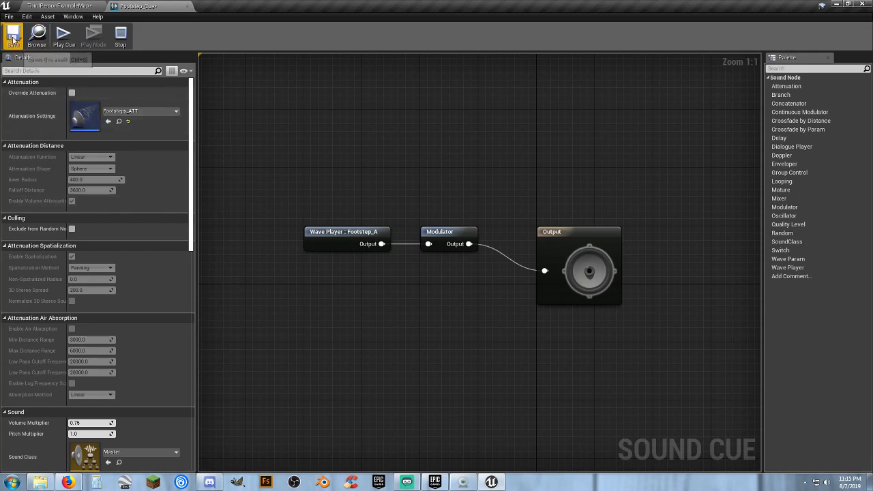
pyautogui.click(187, 6)
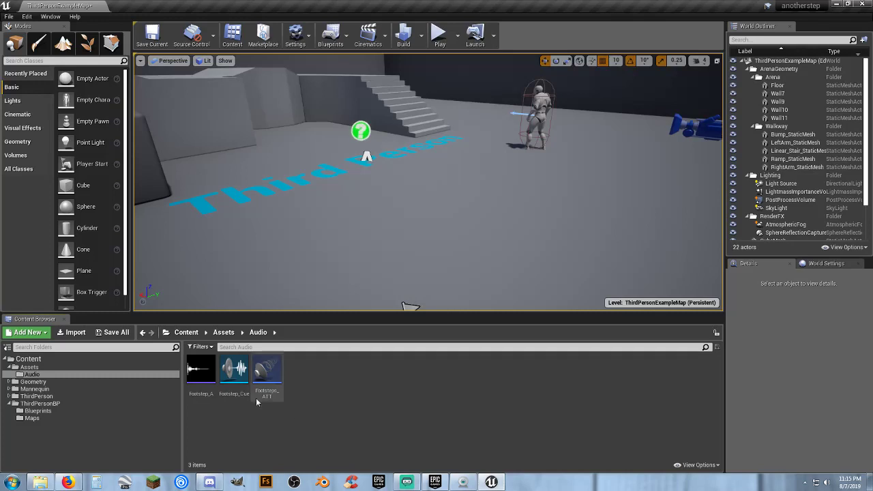
# Open the ThirdPersonWalk animation from the Animations folder of Mannequin.
pyautogui.click(198, 371)
pyautogui.click(233, 372)
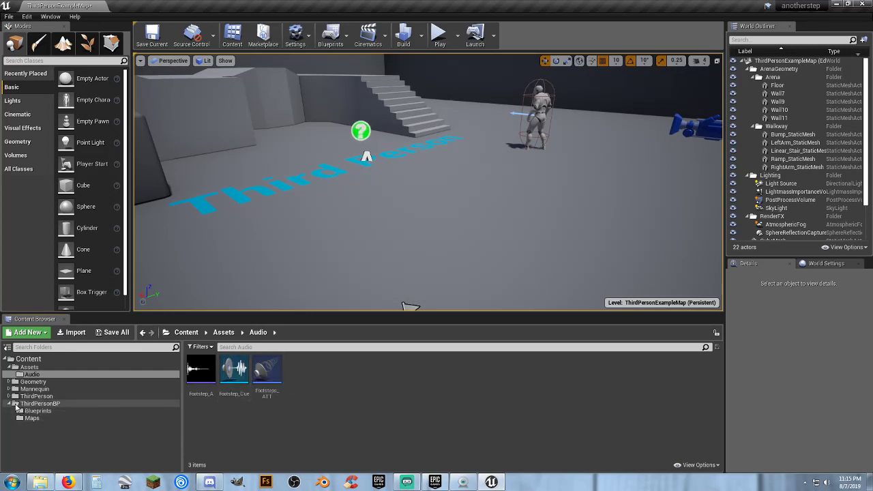
pyautogui.click(9, 390)
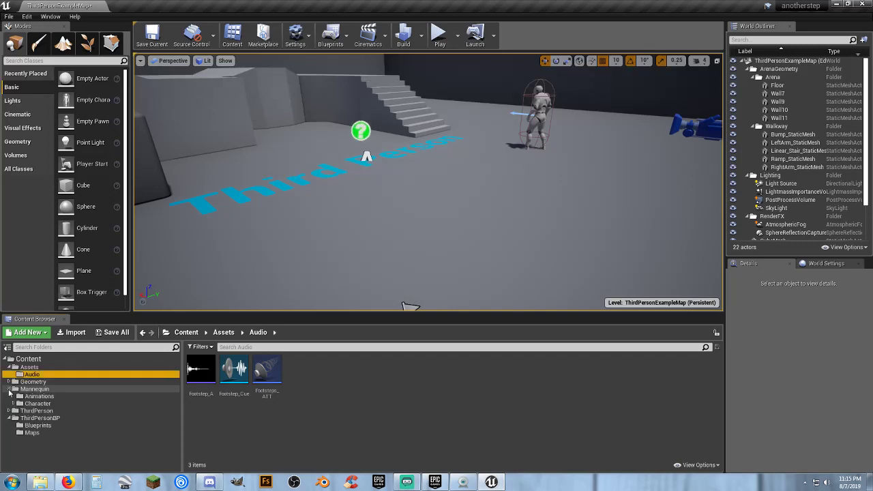
pyautogui.click(31, 397)
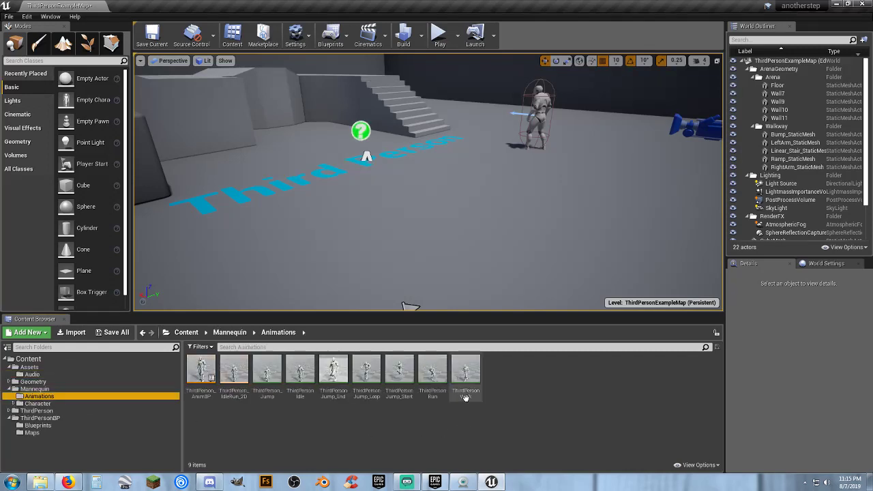
pyautogui.doubleClick(466, 372)
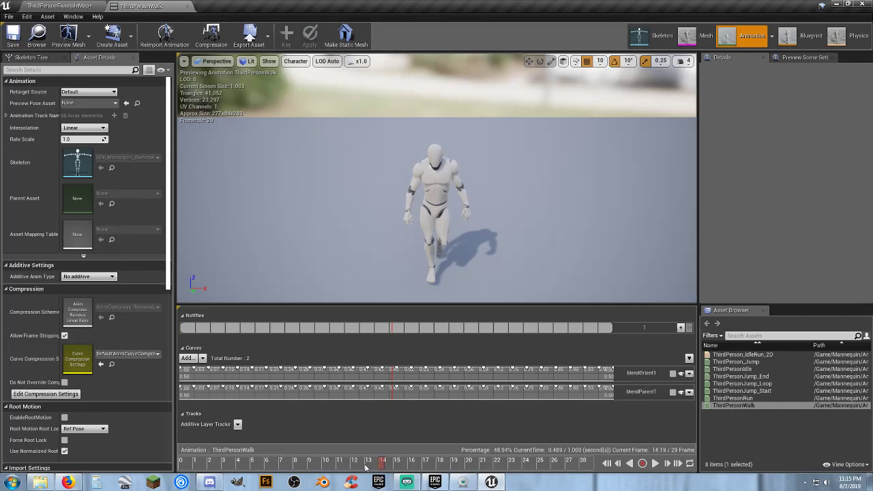
# Add a Play Sound notify at about frame 9 of the walk animation, where the first foot lands, and set its sound to Footstep_Cue.
pyautogui.moveTo(366, 467); pyautogui.dragTo(155, 468)
pyautogui.moveTo(395, 253); pyautogui.dragTo(444, 222, button='right')
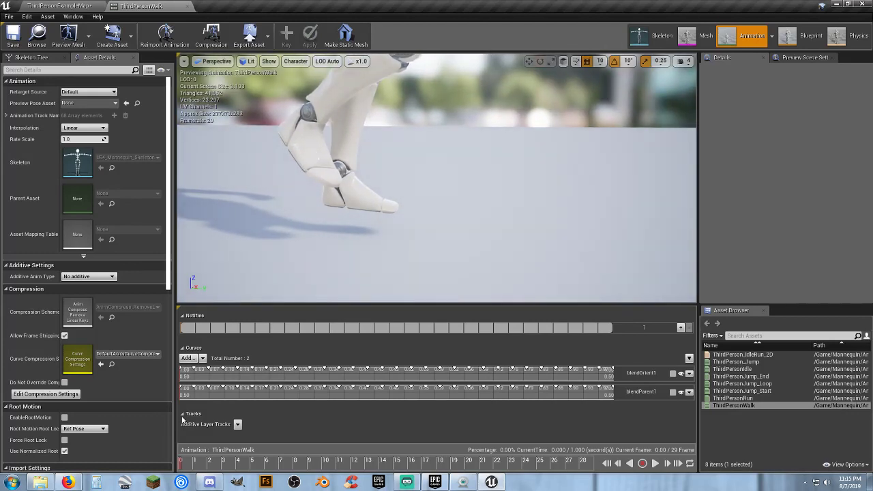
pyautogui.moveTo(180, 463); pyautogui.dragTo(311, 464)
pyautogui.rightClick(317, 333)
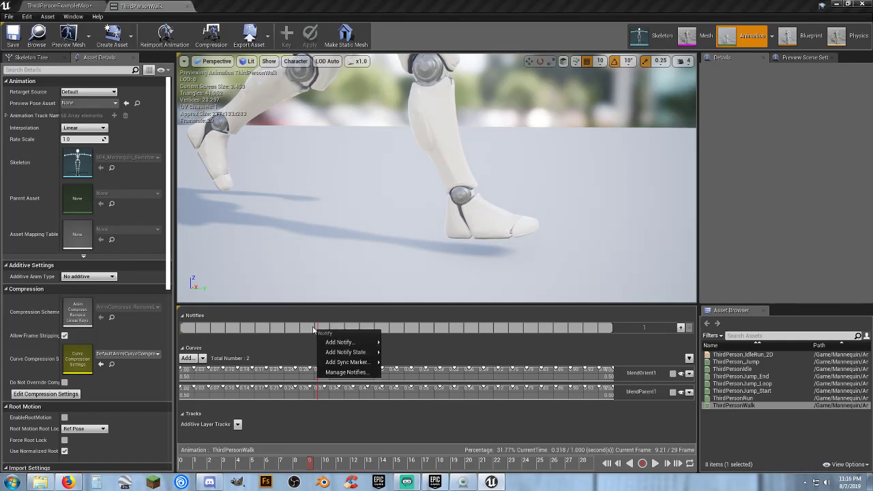
pyautogui.moveTo(339, 342)
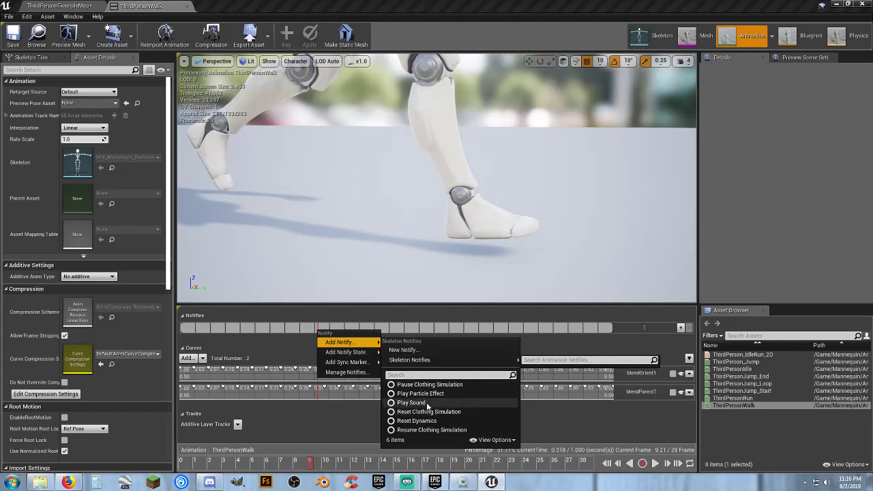
pyautogui.click(428, 407)
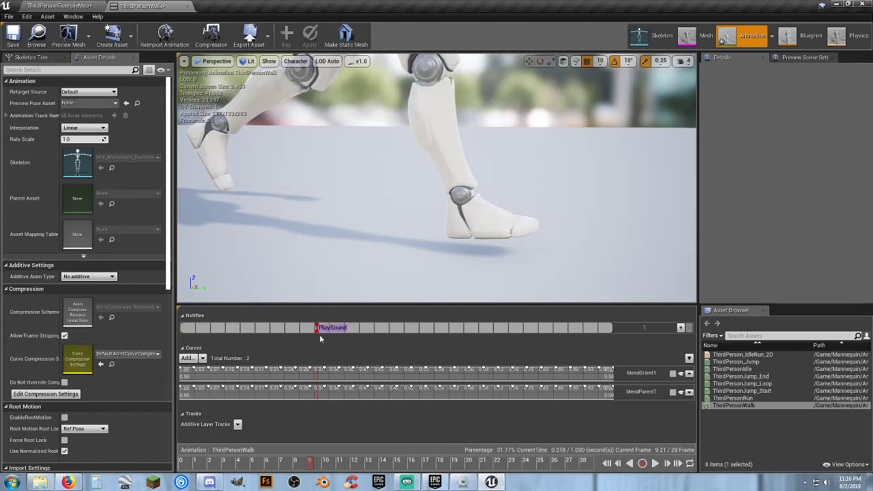
pyautogui.click(318, 330)
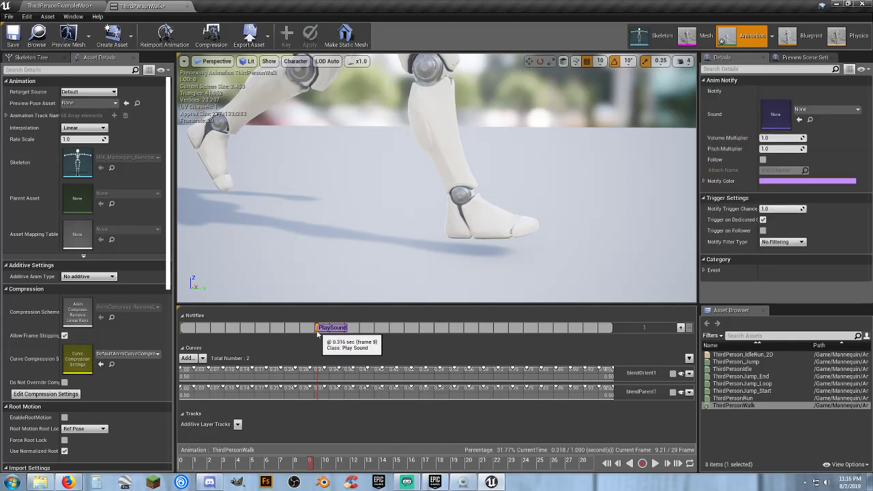
pyautogui.click(845, 112)
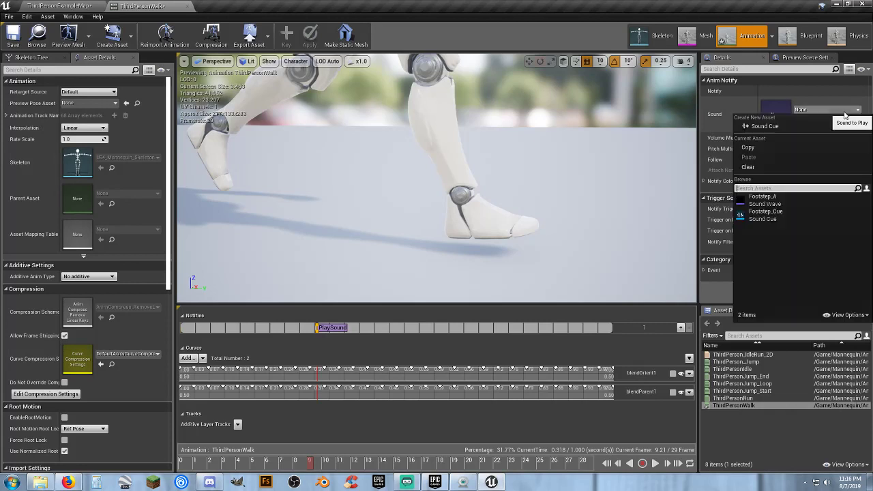
pyautogui.click(775, 217)
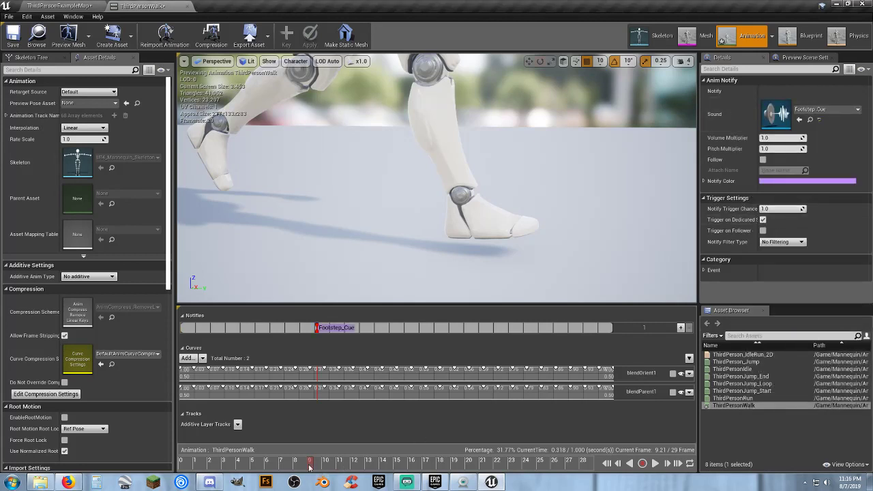
# Add a second Play Sound notify at about frame 23, where the other foot lands, and set its sound to Footstep_Cue.
pyautogui.moveTo(312, 464); pyautogui.dragTo(516, 480)
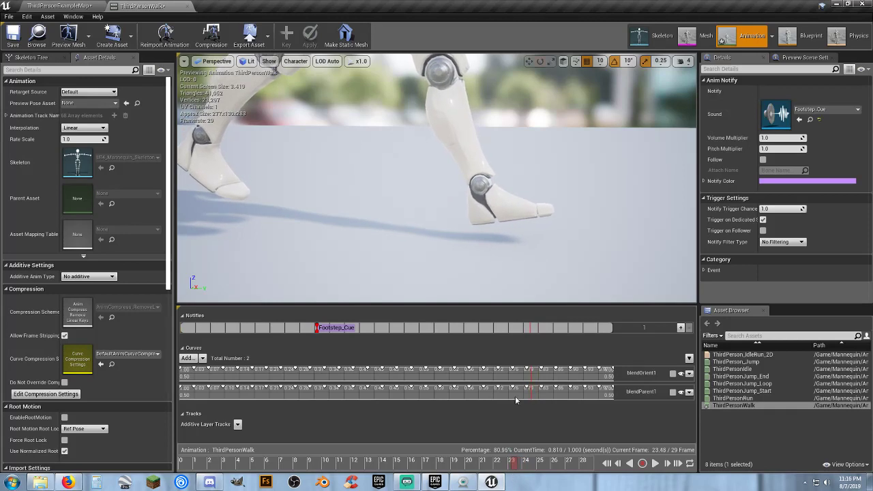
pyautogui.rightClick(530, 333)
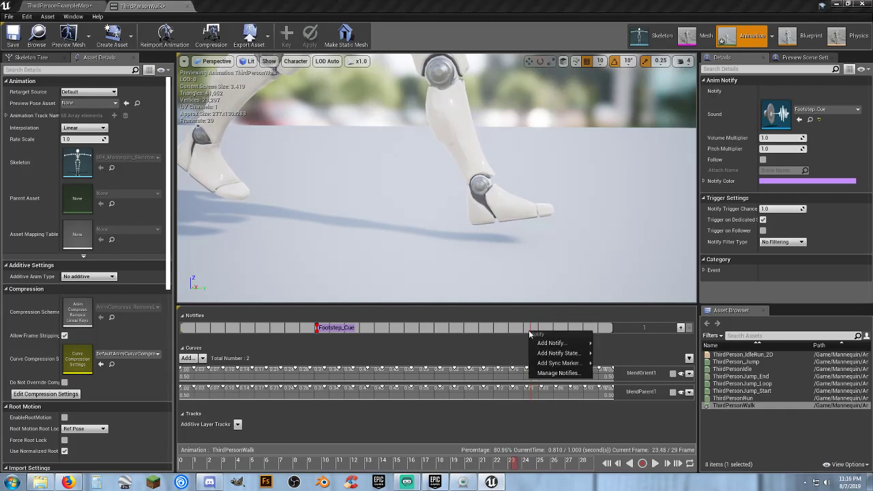
pyautogui.moveTo(549, 342)
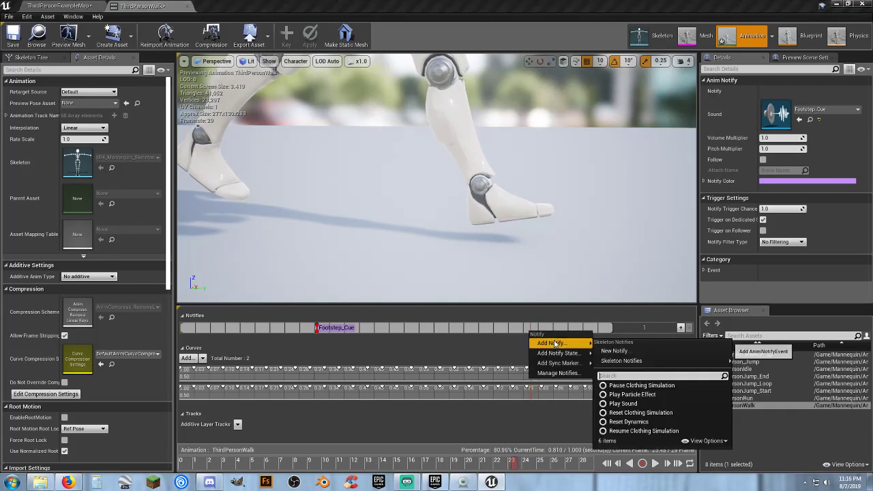
pyautogui.click(633, 404)
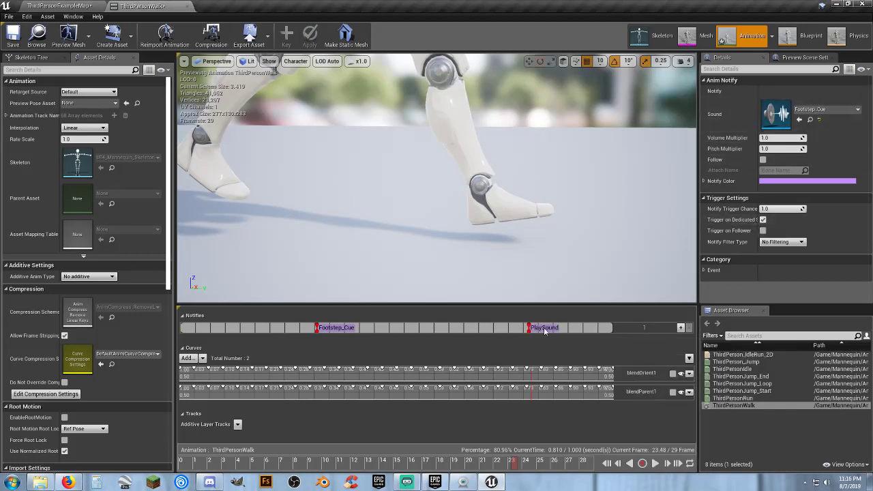
pyautogui.click(527, 333)
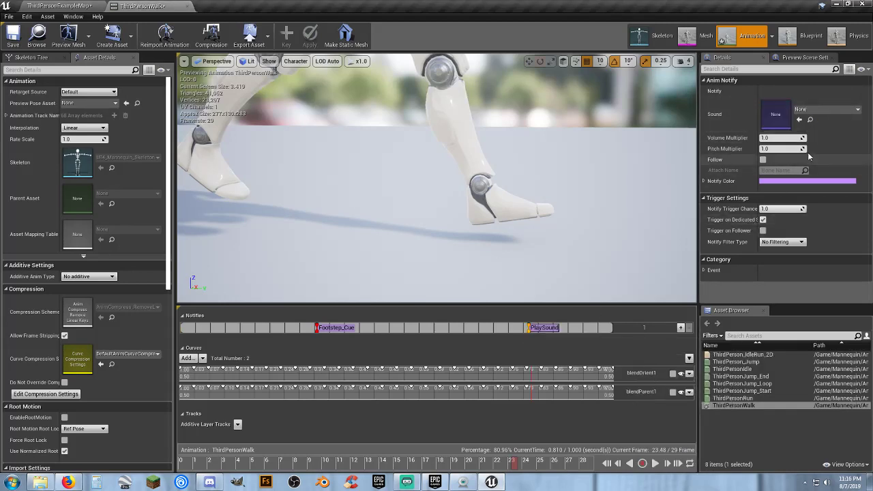
pyautogui.click(823, 116)
pyautogui.click(783, 217)
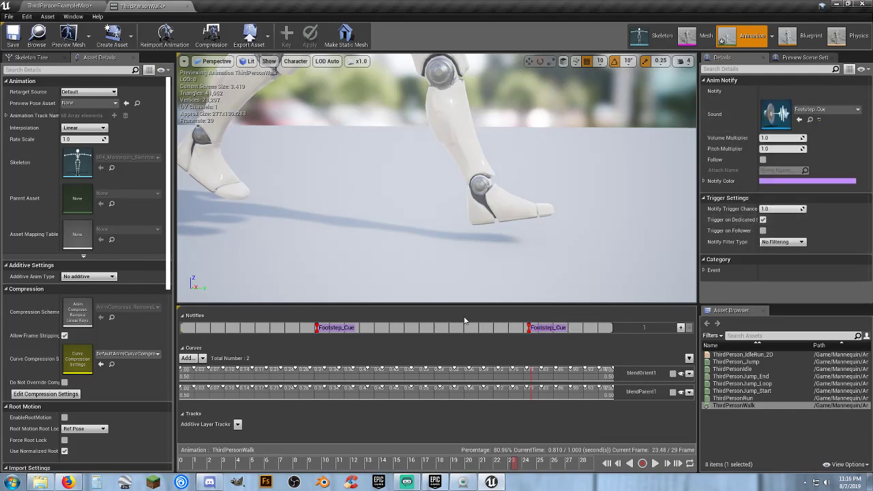
# Save and close the walk animation, and open the ThirdPersonRun animation with its playback paused.
pyautogui.click(12, 34)
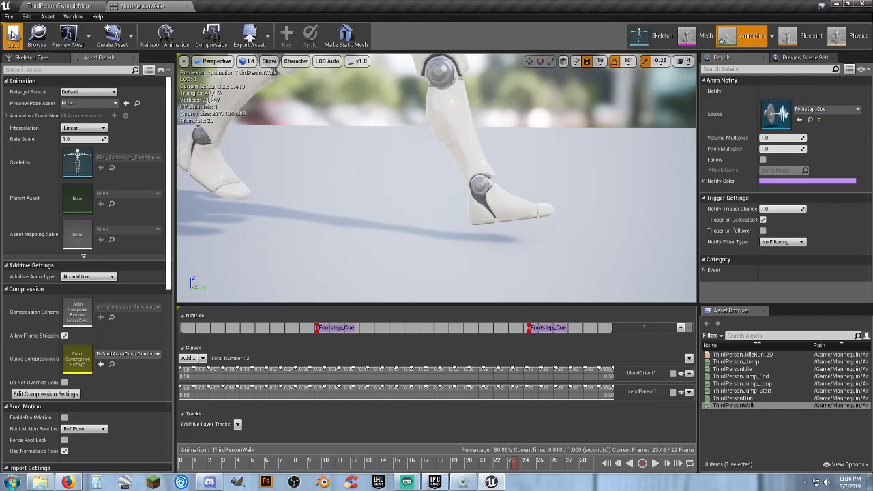
pyautogui.click(188, 6)
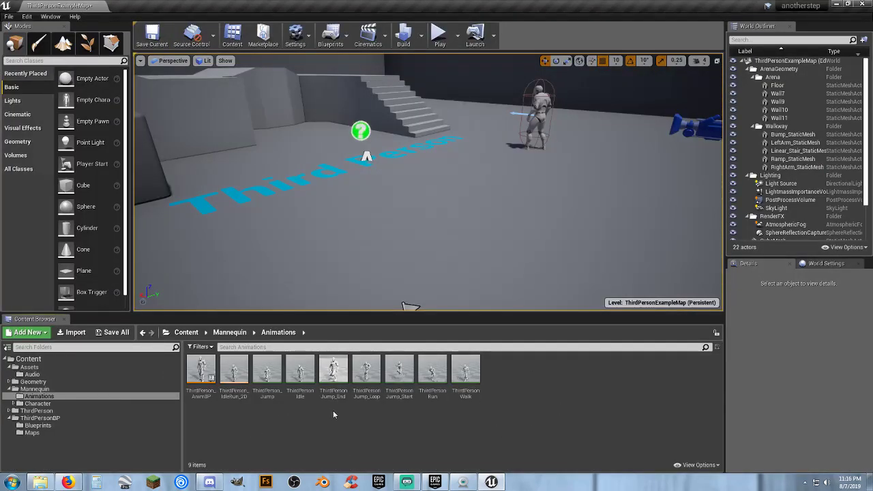
pyautogui.doubleClick(432, 369)
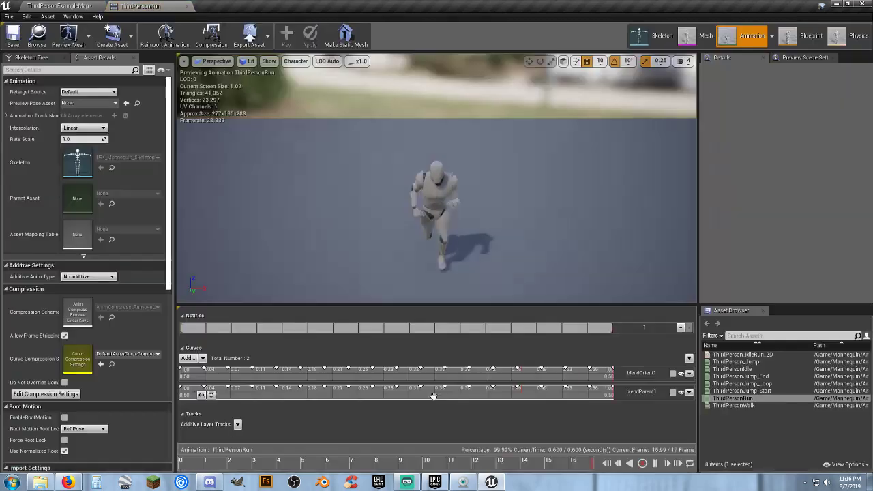
pyautogui.click(655, 463)
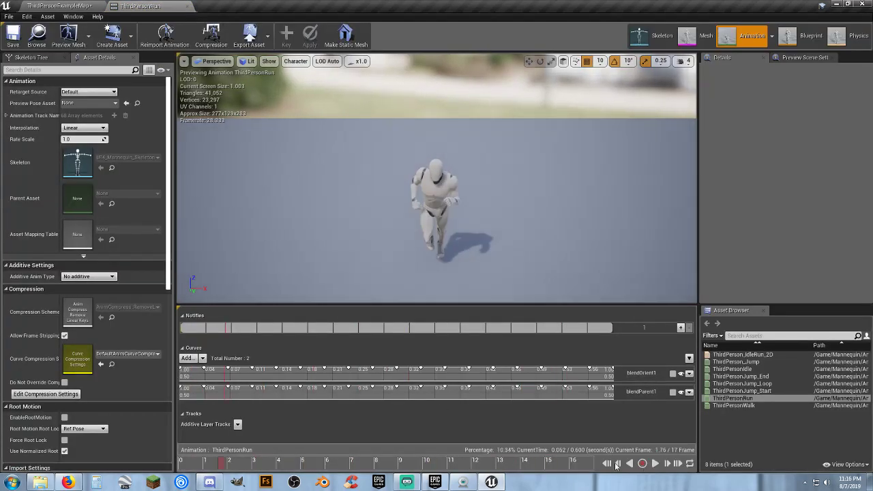
# Add a Play Sound notify at about frame 6 of the run animation, where the foot lands, and set its sound to Footstep_Cue.
pyautogui.moveTo(361, 247); pyautogui.dragTo(443, 283, button='right')
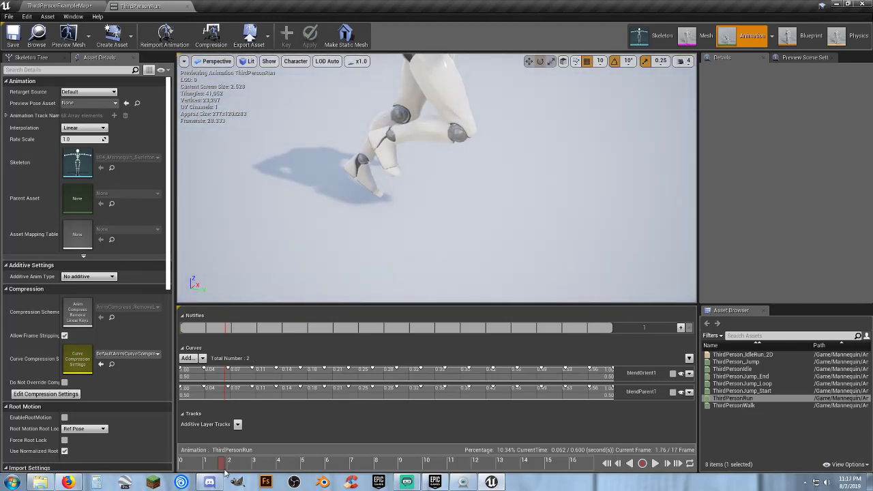
pyautogui.moveTo(212, 465); pyautogui.dragTo(327, 468)
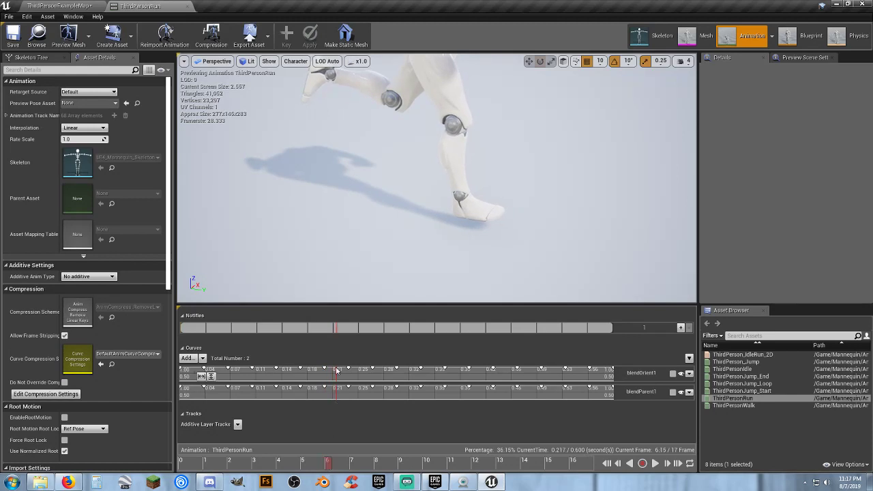
pyautogui.rightClick(336, 328)
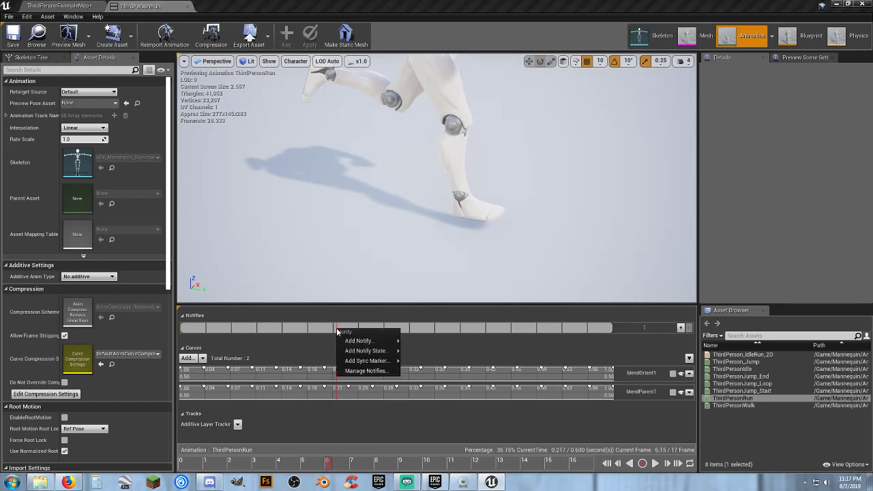
pyautogui.moveTo(359, 340)
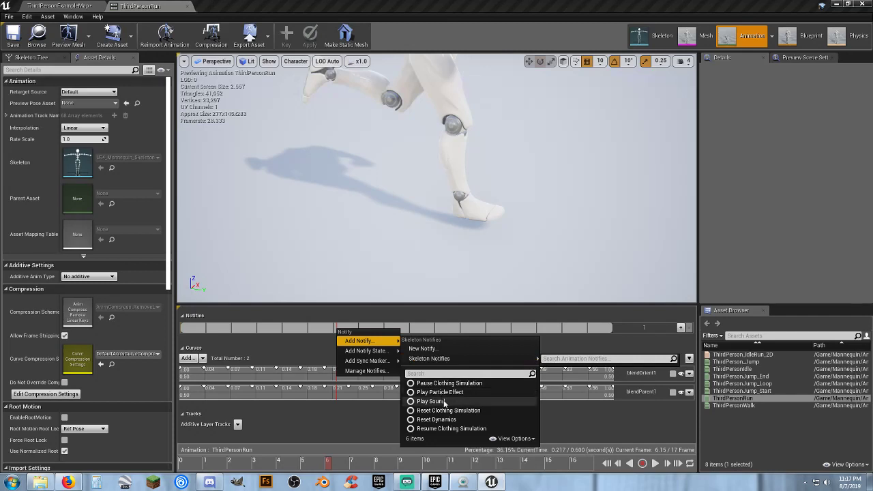
pyautogui.click(445, 402)
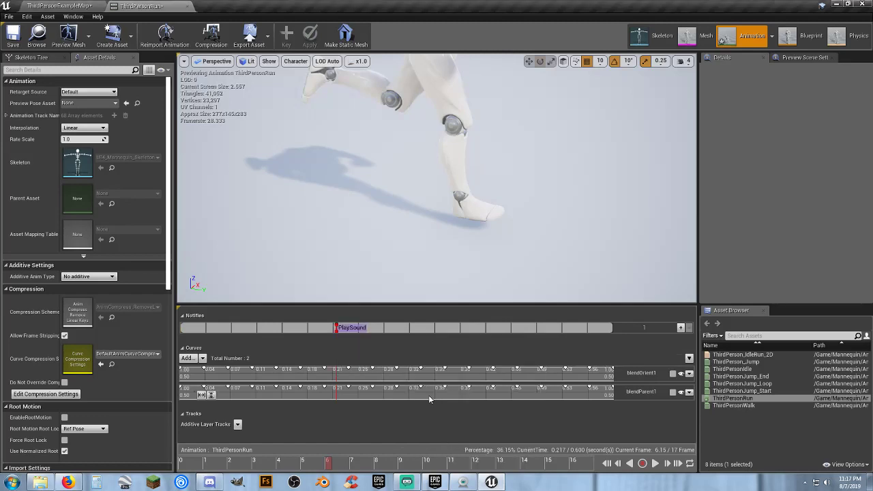
pyautogui.click(337, 328)
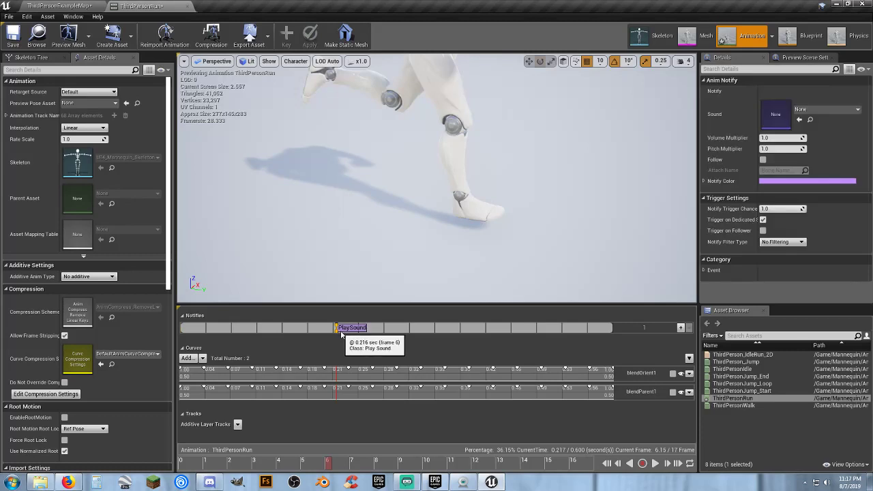
pyautogui.click(812, 112)
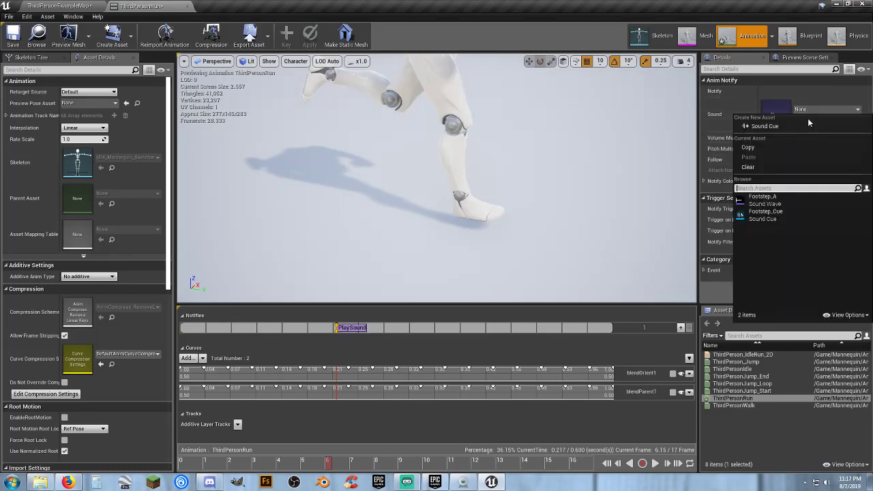
pyautogui.click(776, 217)
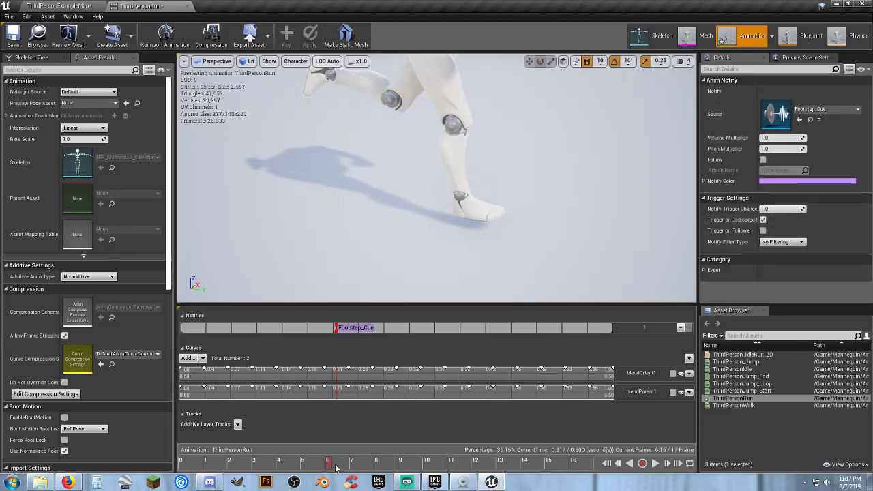
# Add another Play Sound notify at about frame 15 of the run animation for the other foot, using Footstep_Cue as its sound.
pyautogui.moveTo(330, 468); pyautogui.dragTo(555, 481)
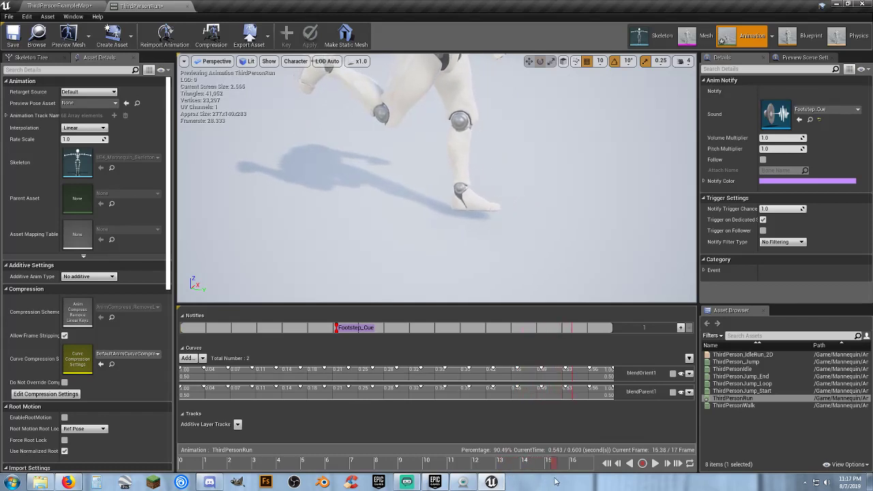
pyautogui.rightClick(571, 333)
pyautogui.moveTo(587, 343)
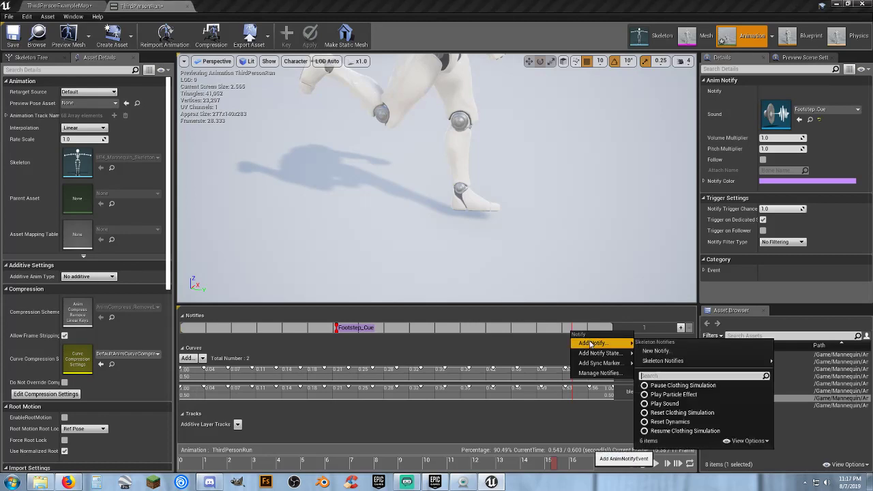
pyautogui.click(634, 407)
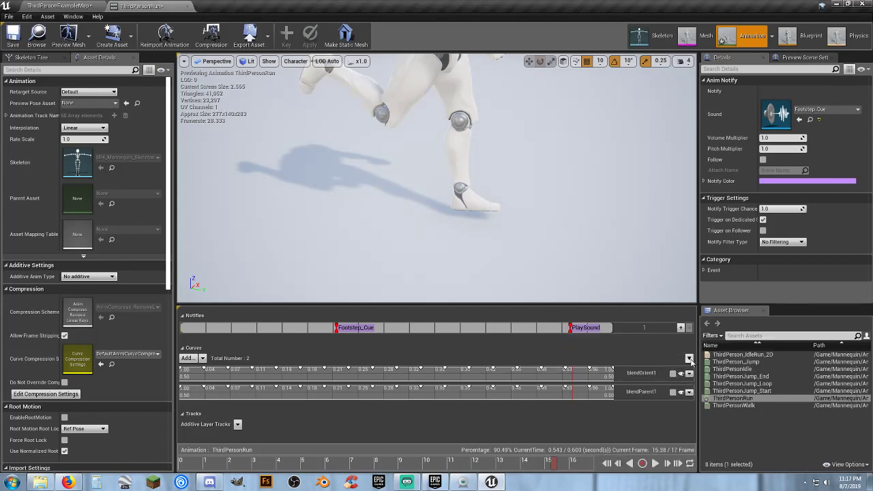
pyautogui.click(572, 333)
pyautogui.click(826, 109)
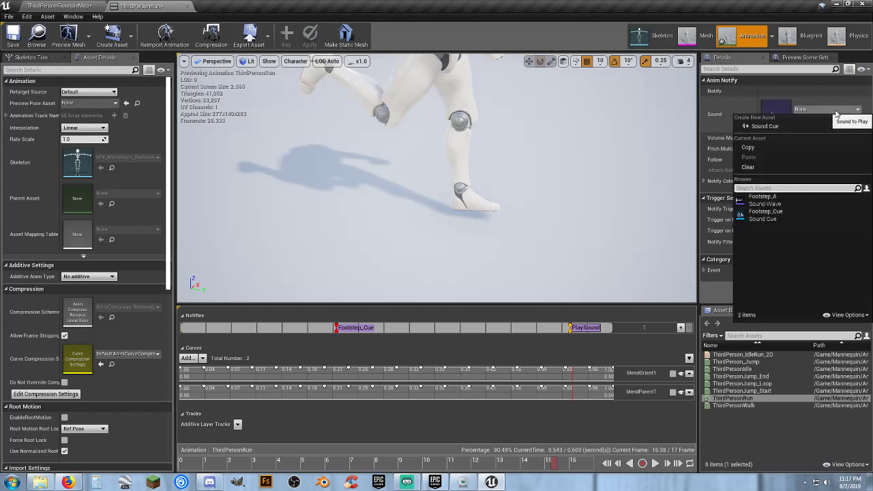
pyautogui.click(785, 213)
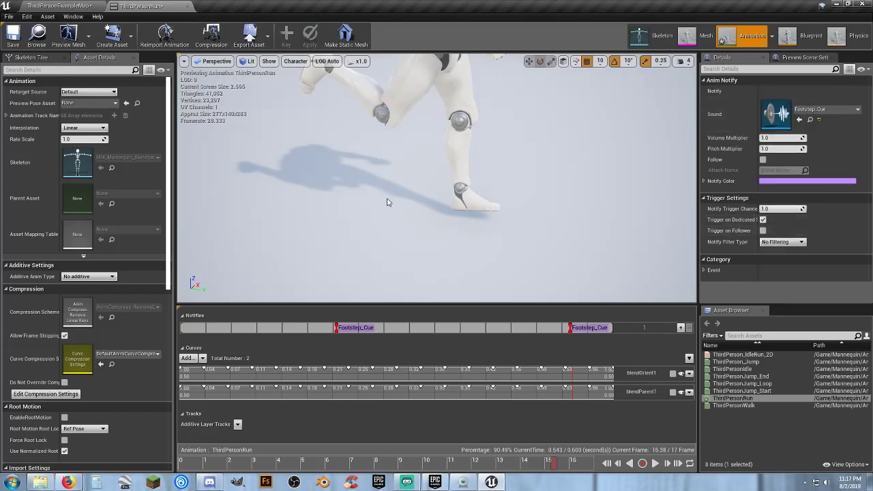
# Play the run animation with its footstep notifies, and switch from its editor to the ThirdPersonJump_End animation.
pyautogui.click(655, 464)
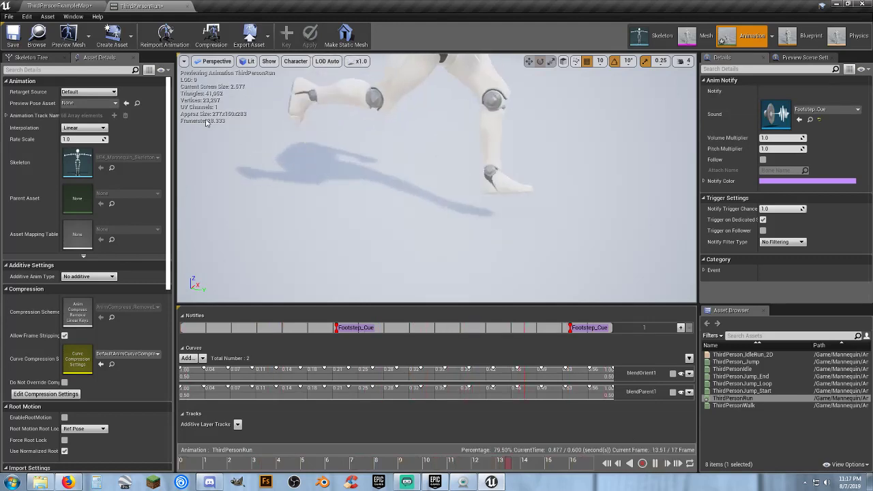
pyautogui.click(182, 7)
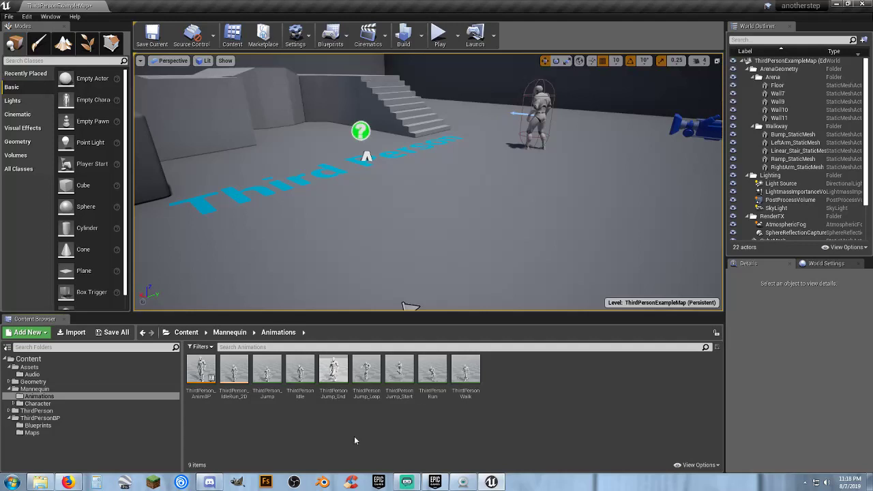
pyautogui.doubleClick(333, 369)
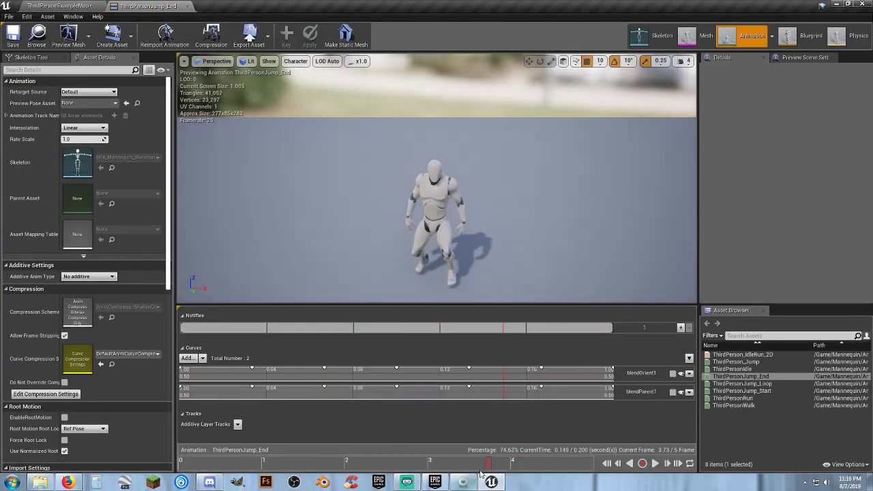
# Add a Play Sound notify at about frame 0.45 of the jump-landing animation, where the first foot touches the ground.
pyautogui.moveTo(488, 467); pyautogui.dragTo(179, 458)
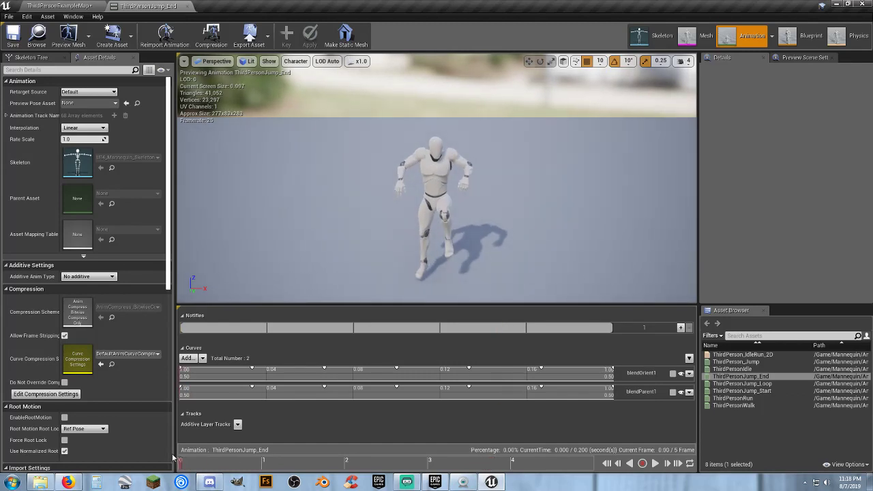
pyautogui.moveTo(400, 279); pyautogui.dragTo(522, 295, button='right')
pyautogui.press('w')
pyautogui.press('s')
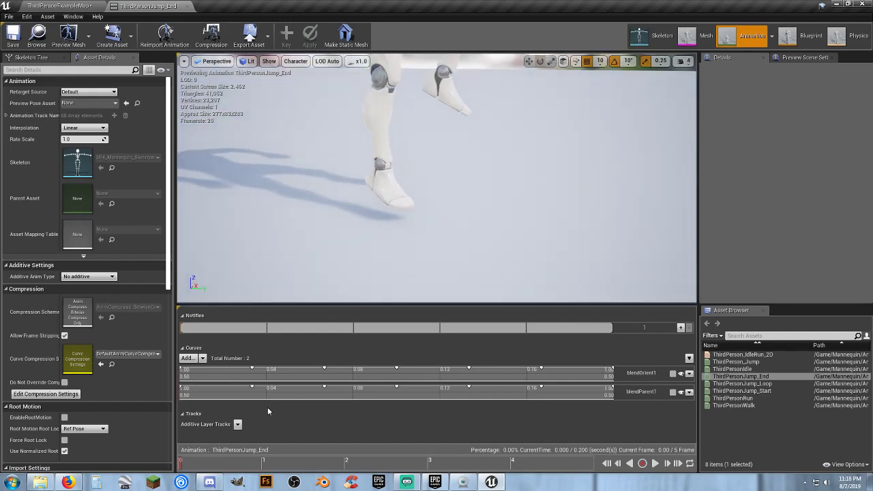
pyautogui.moveTo(183, 467); pyautogui.dragTo(218, 464)
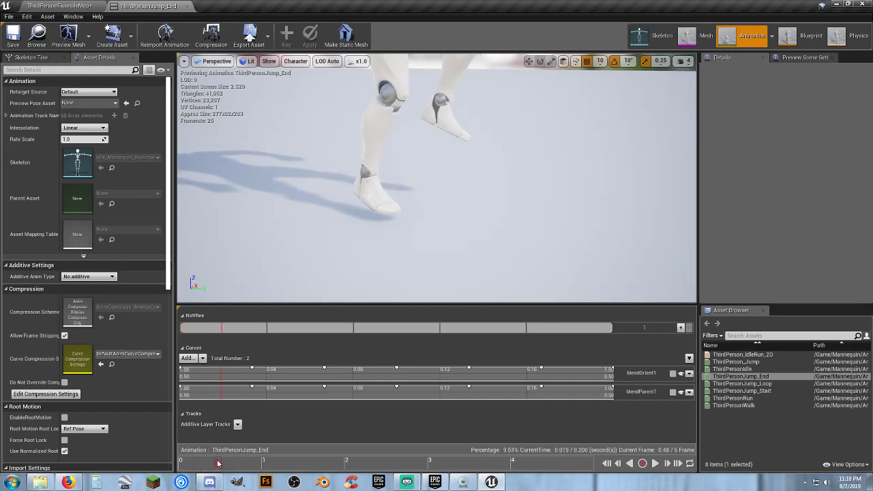
pyautogui.rightClick(220, 334)
pyautogui.moveTo(269, 344)
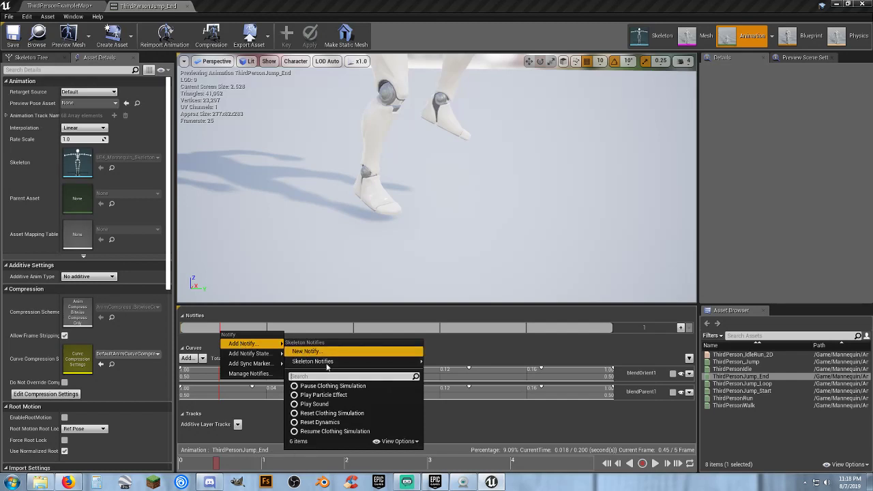
pyautogui.click(330, 405)
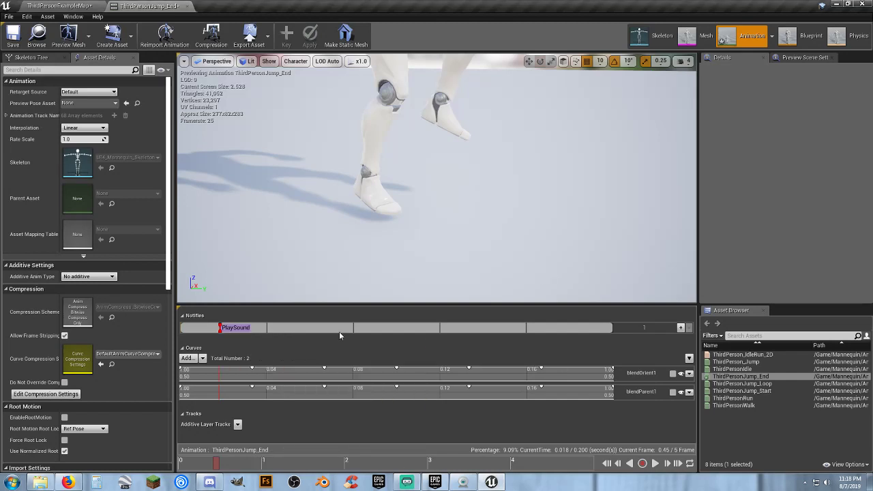
# Assign Footstep_Cue as the sound of the new notify in the jump-landing animation.
pyautogui.click(221, 329)
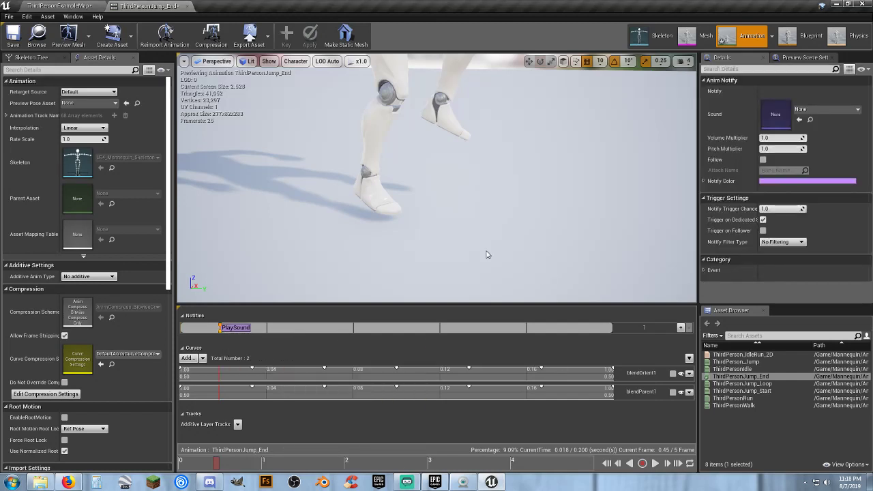
pyautogui.click(811, 112)
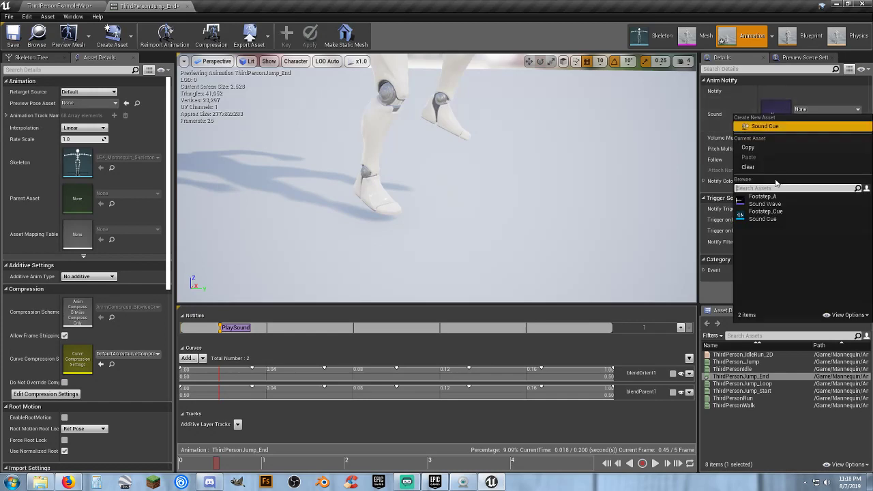
pyautogui.click(751, 213)
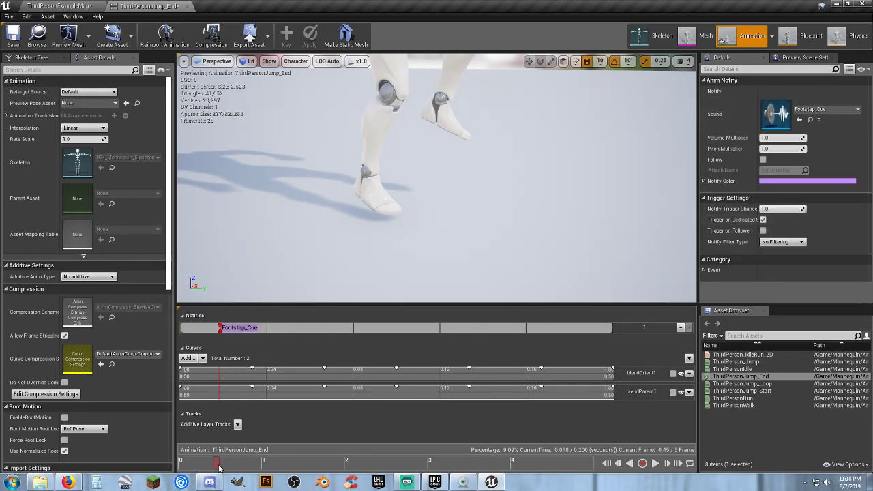
# Add a second Play Sound notify at about frame 2 of the landing animation for the other foot, using Footstep_Cue as its sound.
pyautogui.moveTo(219, 467); pyautogui.dragTo(341, 467)
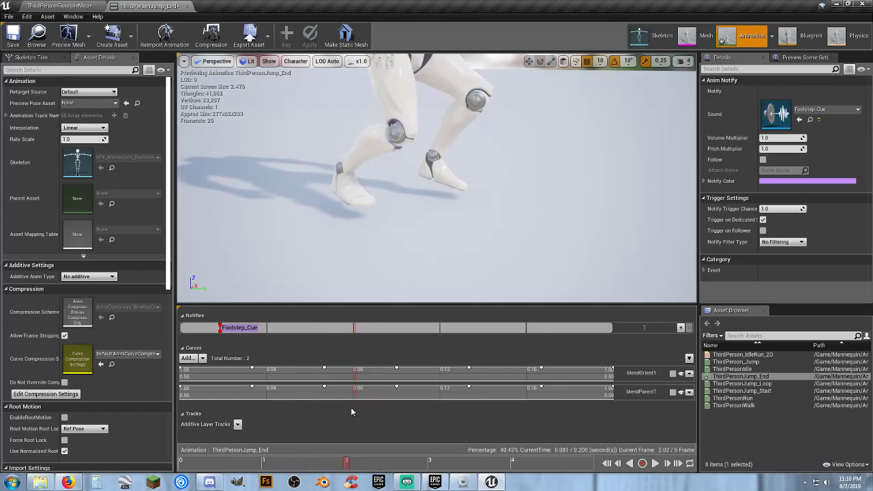
pyautogui.rightClick(355, 334)
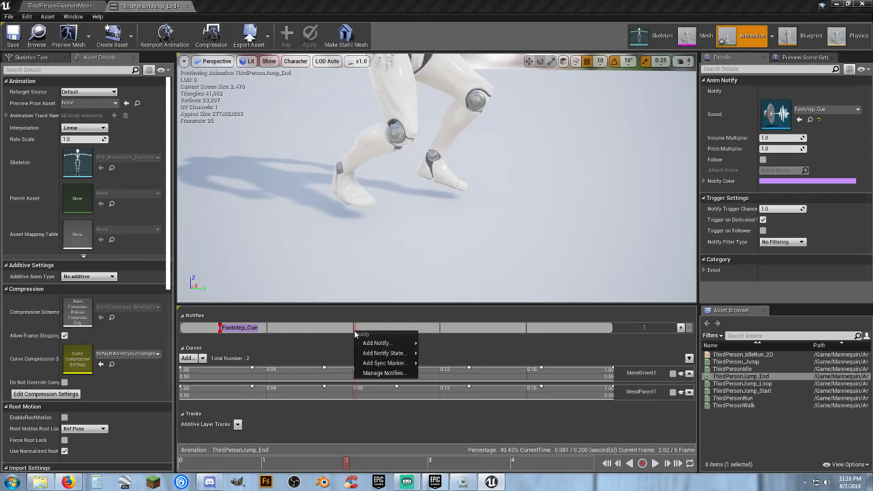
pyautogui.moveTo(373, 342)
pyautogui.click(462, 407)
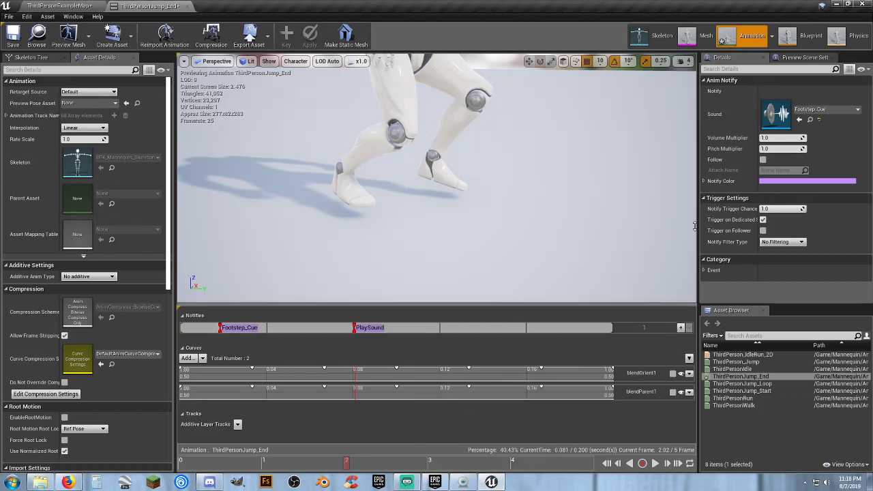
pyautogui.click(355, 331)
pyautogui.click(812, 111)
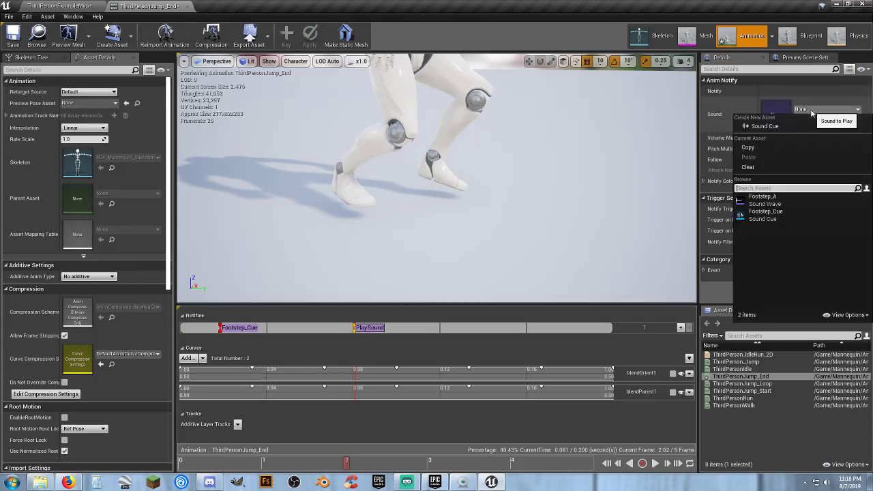
pyautogui.click(766, 211)
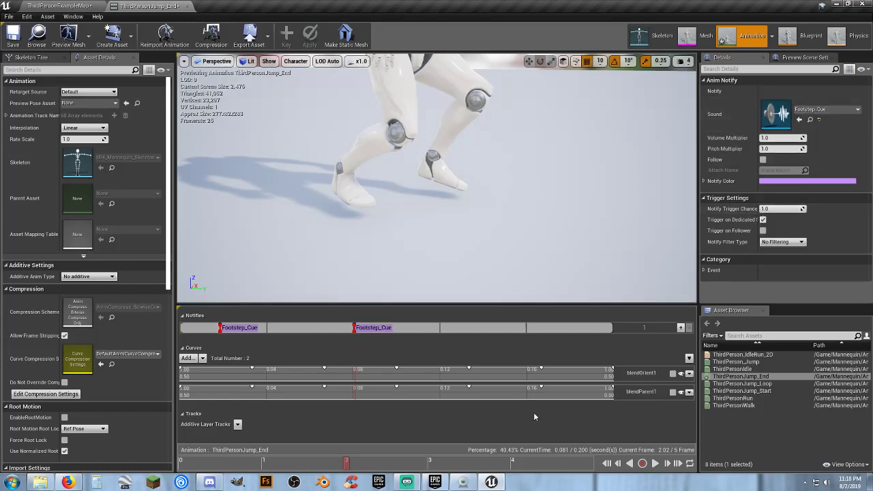
# Play the landing animation briefly to preview its footstep notifies, and save and close ThirdPersonJump_End.
pyautogui.click(653, 464)
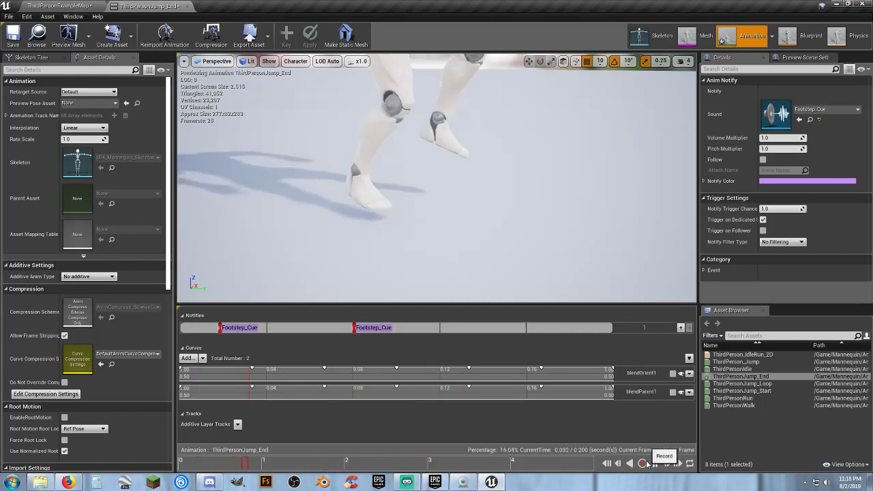
pyautogui.click(654, 464)
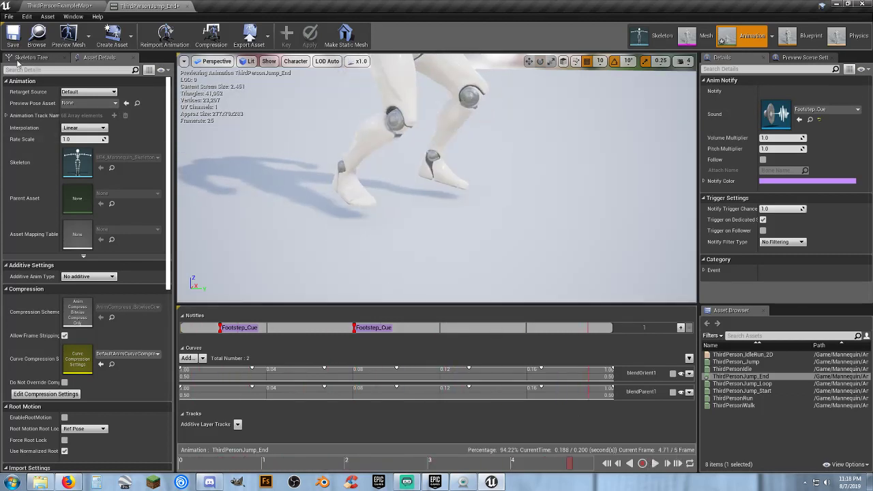
pyautogui.click(12, 35)
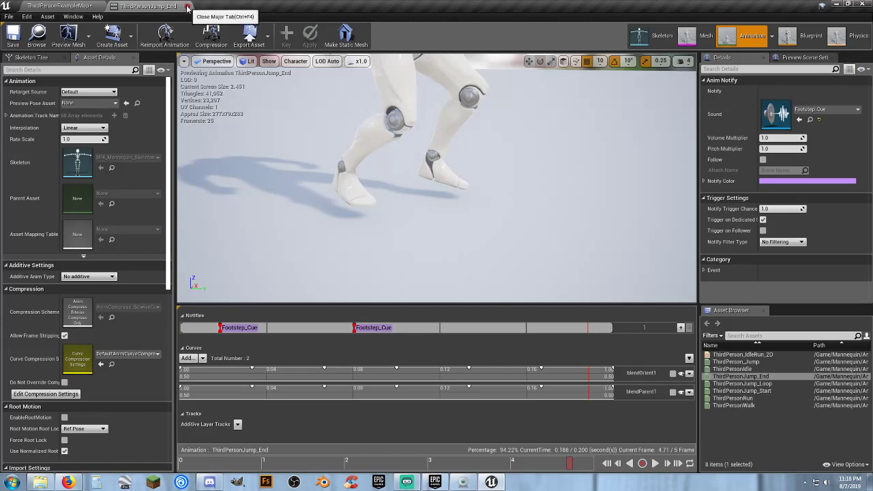
pyautogui.click(188, 7)
# Open the ThirdPersonRun animation to check its footstep notifies, and close it again.
pyautogui.click(339, 428)
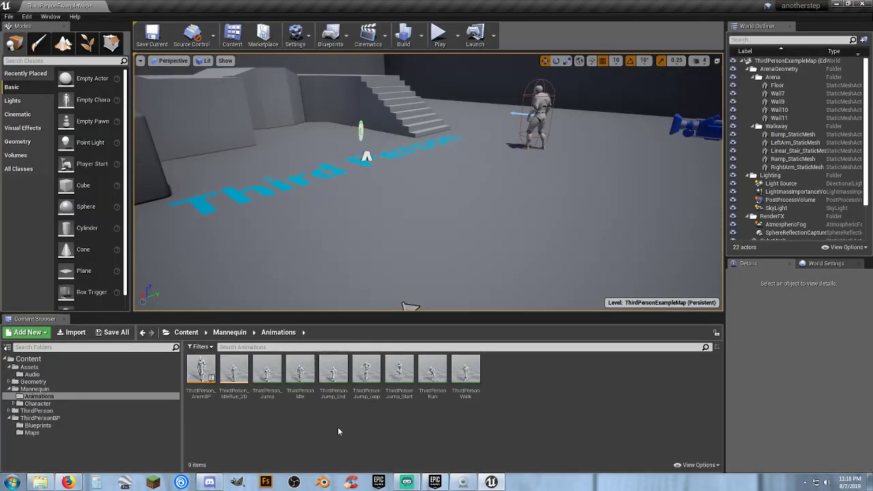
pyautogui.doubleClick(433, 392)
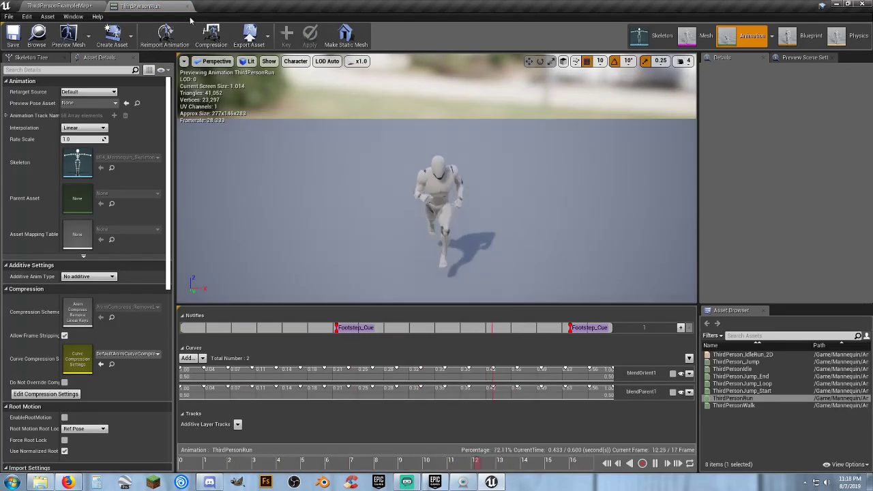
pyautogui.click(186, 6)
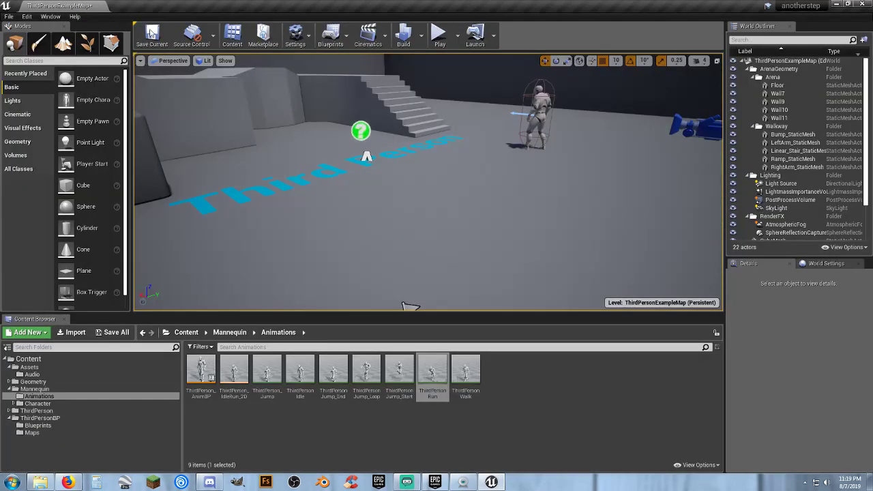
# Play the level in the viewport, run and jump around to test the footstep and landing sounds, and stop the session.
pyautogui.click(440, 34)
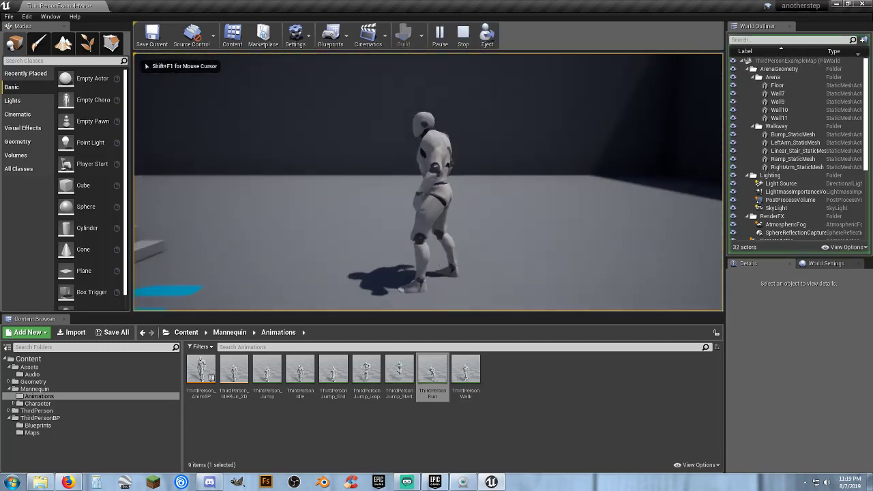
pyautogui.press('w')
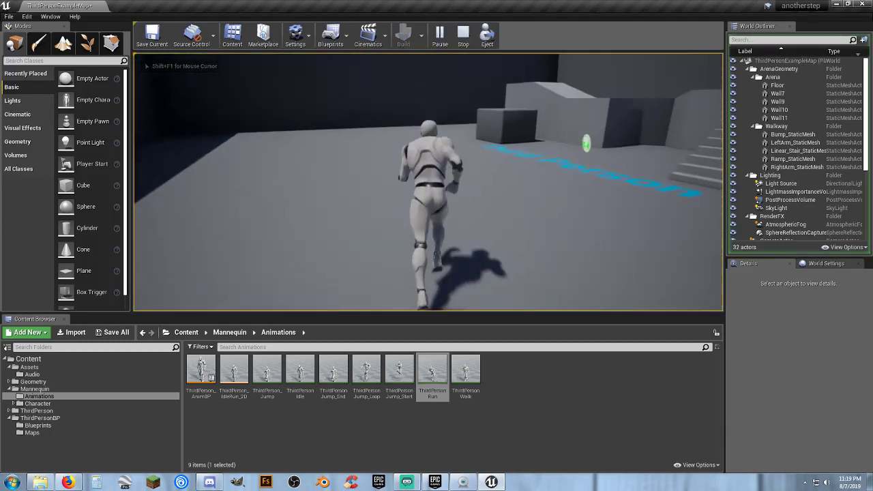
pyautogui.press('space')
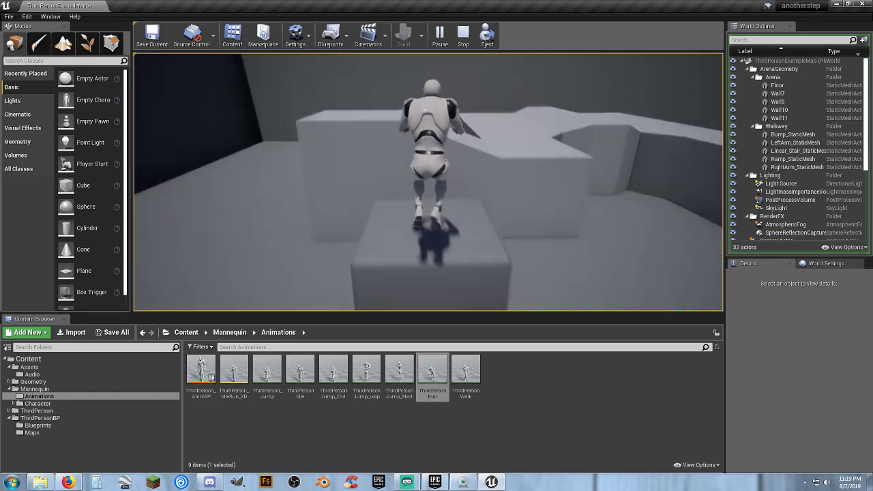
pyautogui.press('space')
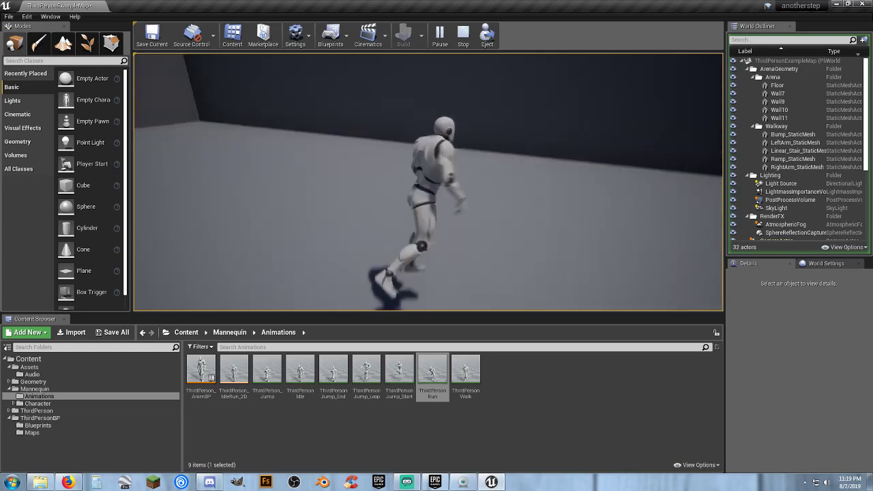
pyautogui.press('space')
pyautogui.press('space')
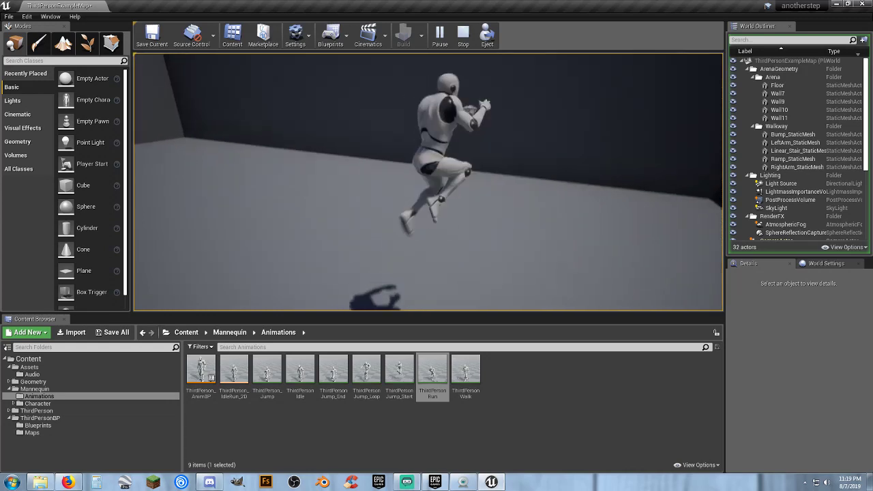
pyautogui.press('space')
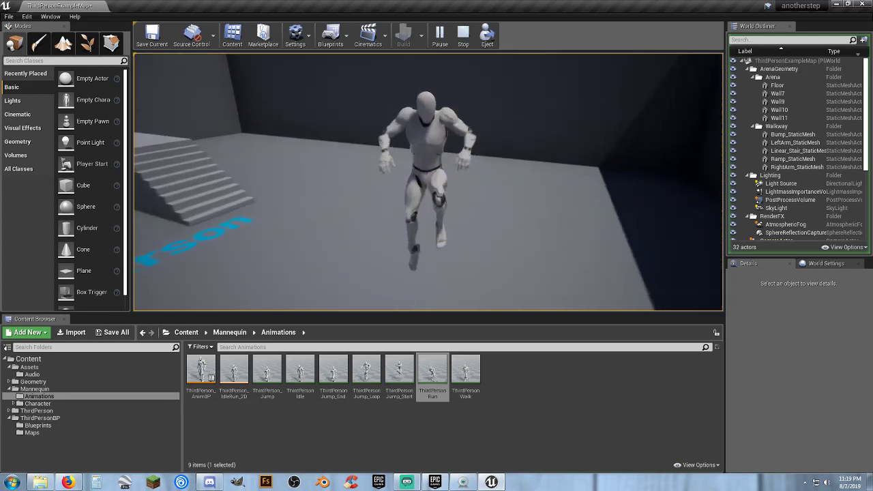
pyautogui.press('w')
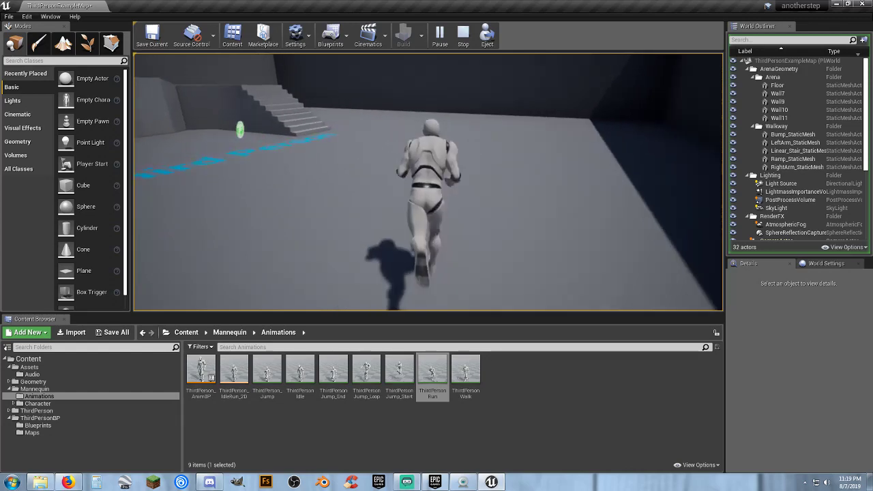
pyautogui.press('space')
pyautogui.press('Escape')
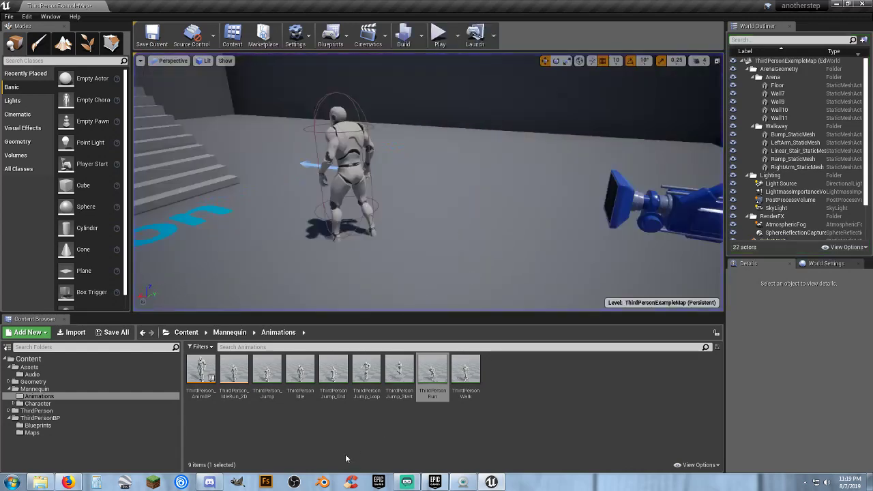
# Open the ThirdPersonJump_End animation to check its two footstep notifies, and close it again.
pyautogui.click(329, 397)
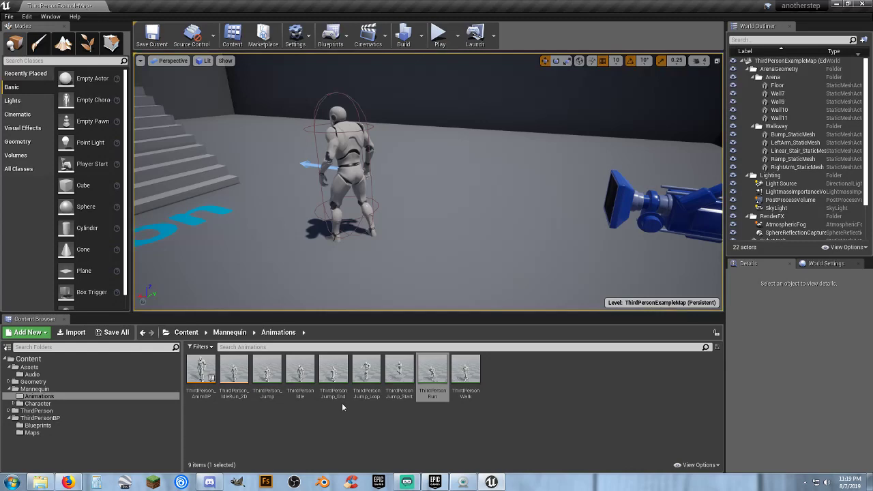
pyautogui.doubleClick(332, 396)
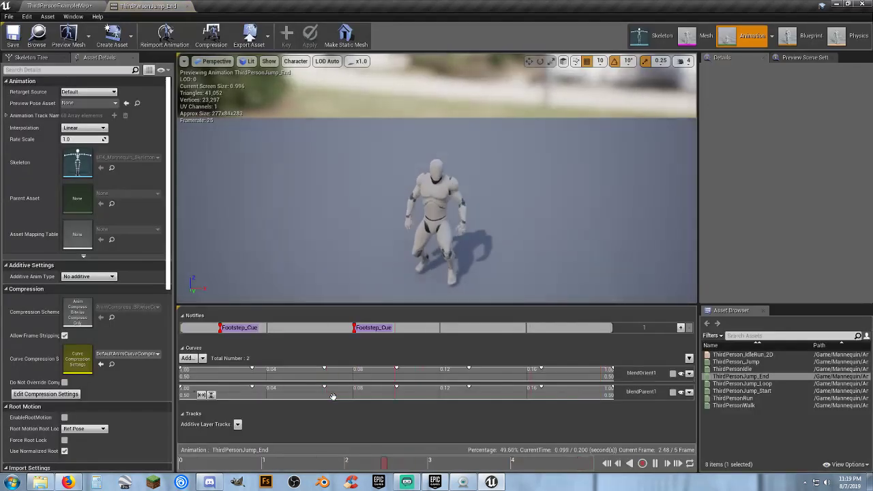
pyautogui.click(181, 6)
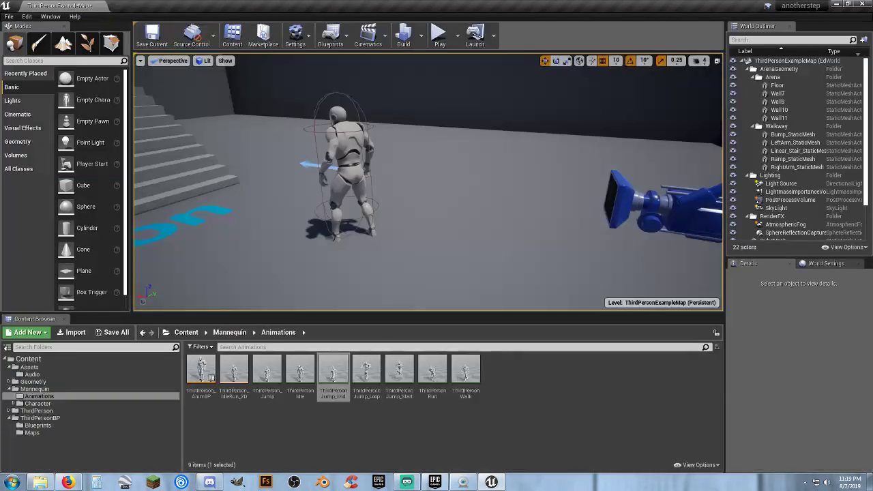
# Delete the ThirdPersonCharacter placed in the level, and play the level again to test the jump-landing sounds.
pyautogui.click(343, 171)
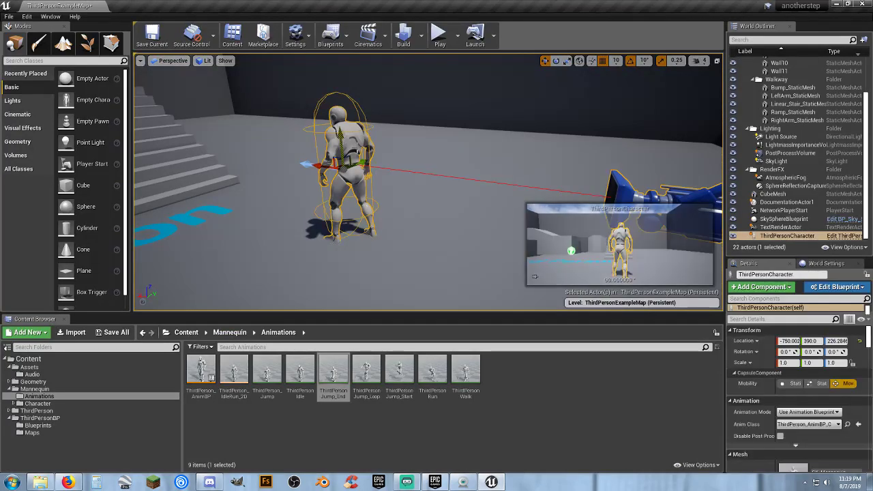
pyautogui.press('Delete')
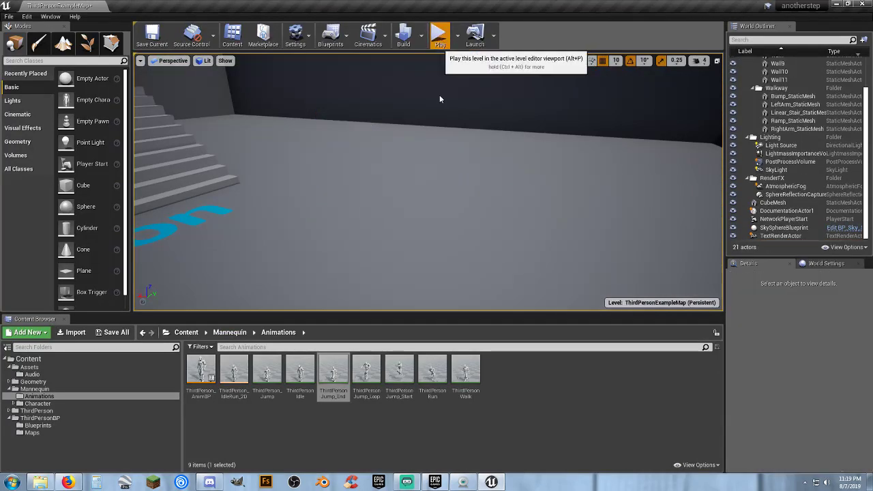
pyautogui.click(449, 43)
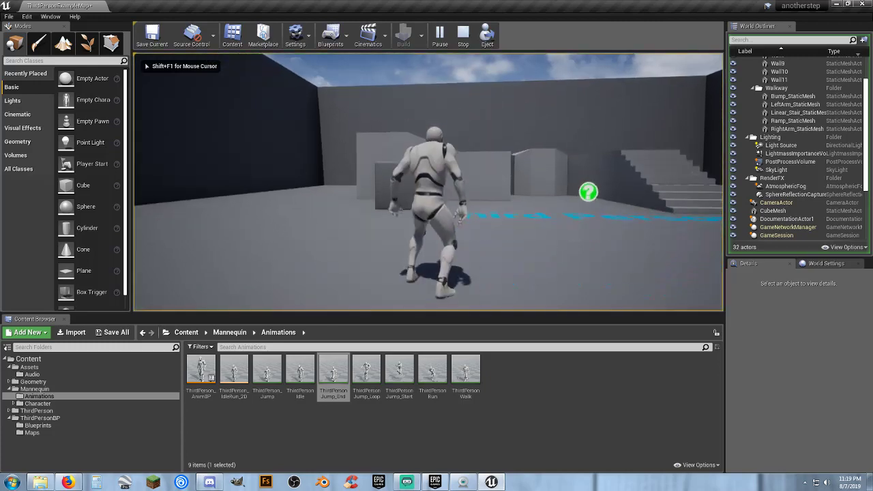
pyautogui.press('space')
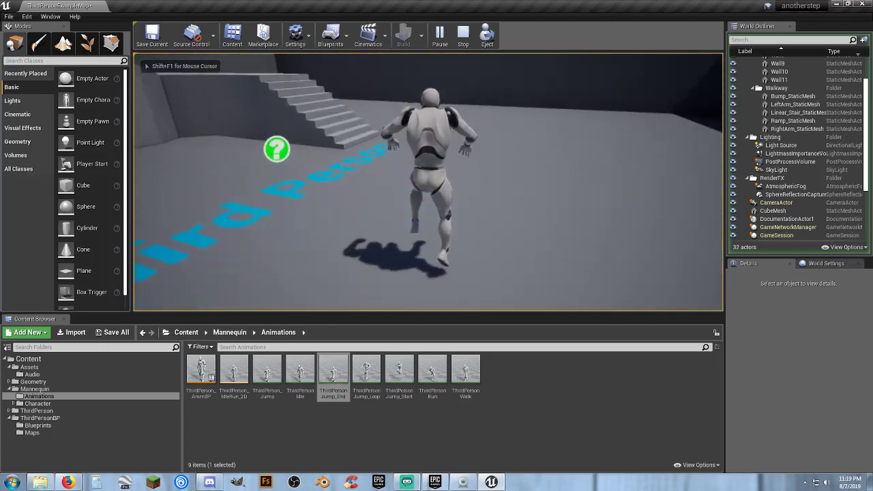
pyautogui.press('space')
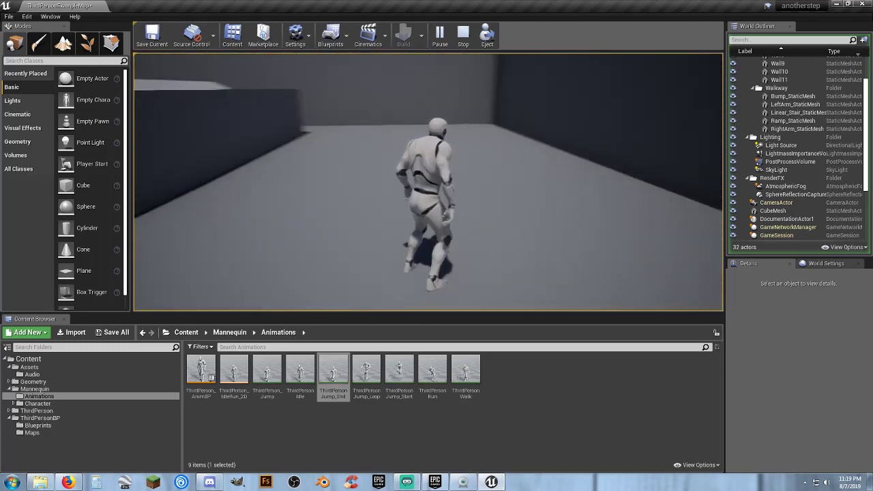
# Jump and run around in the running level to test the landing sounds, and stop the session.
pyautogui.press('space')
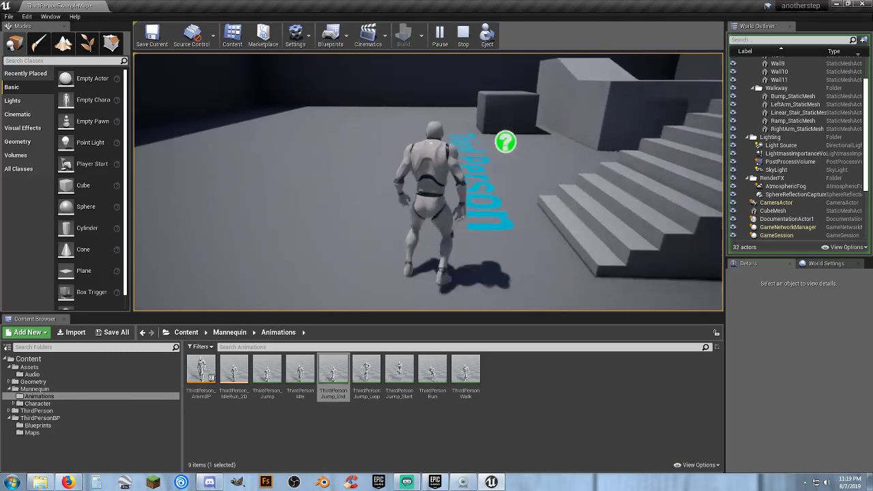
pyautogui.press('w')
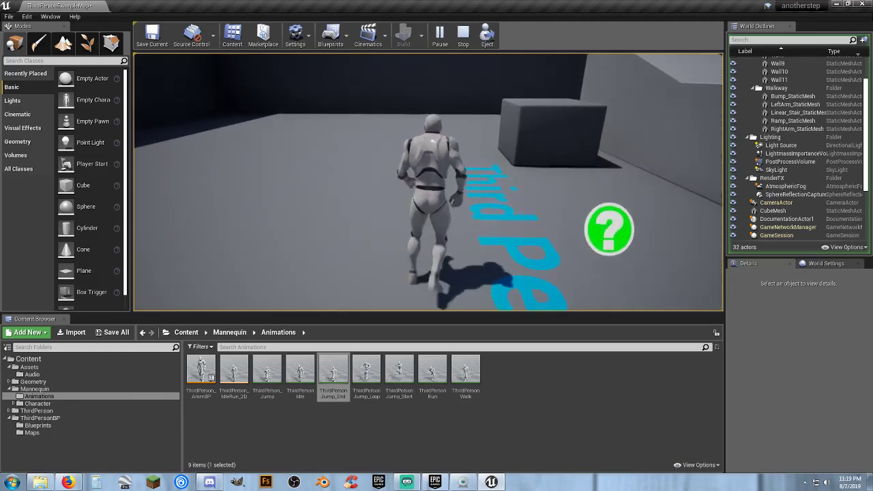
pyautogui.press('Escape')
# Open the ThirdPersonJump_Loop and ThirdPersonJump_Start animations one after the other to check them for notifies, closing each again.
pyautogui.doubleClick(358, 401)
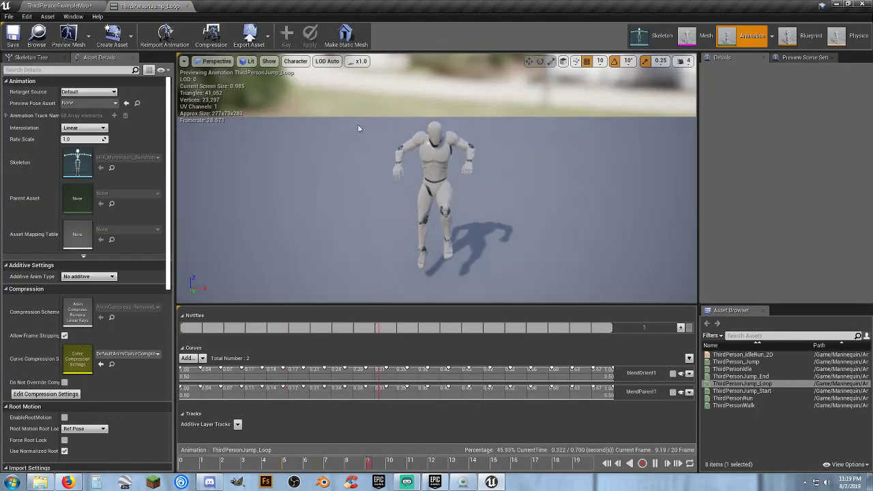
pyautogui.click(188, 6)
pyautogui.doubleClick(387, 387)
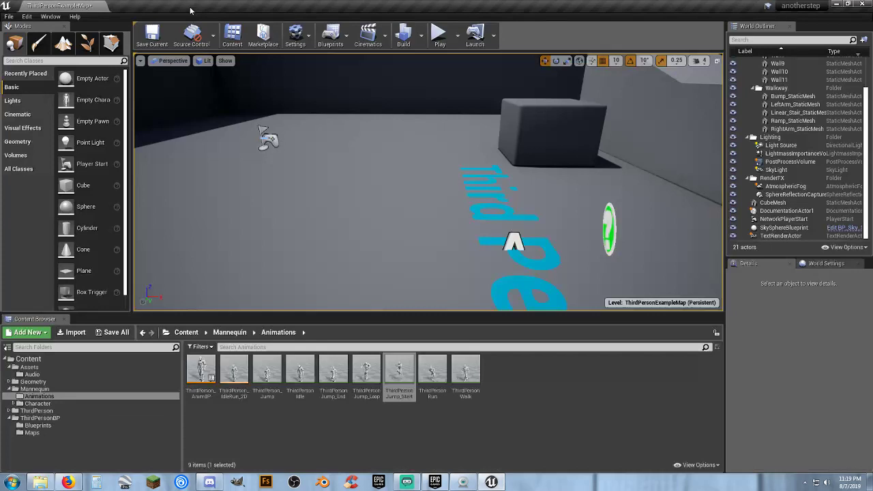
pyautogui.click(188, 7)
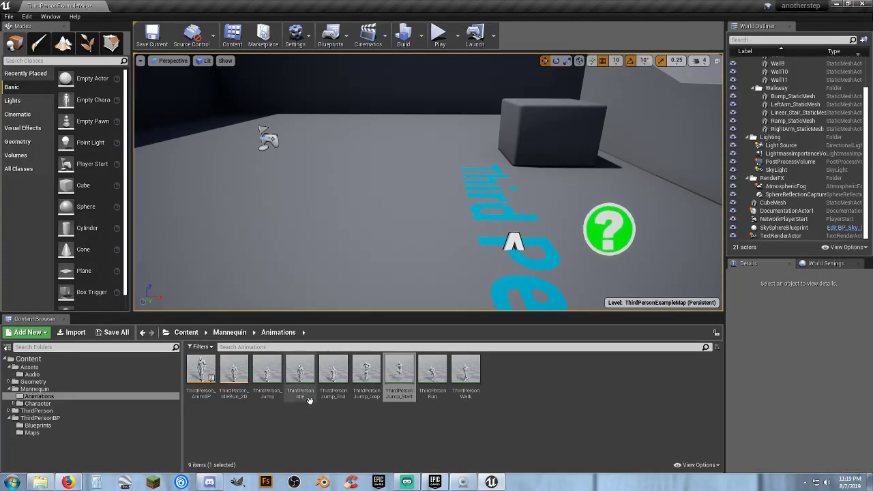
# Open the ThirdPerson_Jump animation and add a Play Sound notify at frame 3 of its notify track.
pyautogui.doubleClick(267, 379)
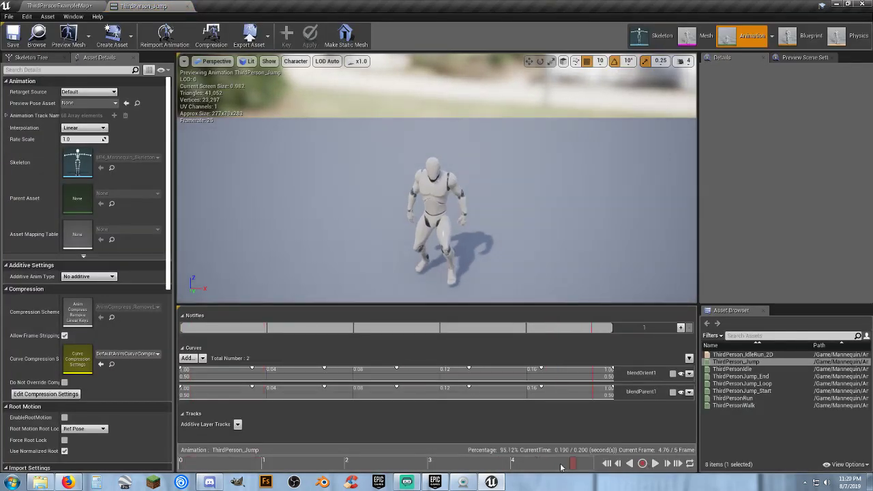
pyautogui.moveTo(342, 464); pyautogui.dragTo(362, 461)
pyautogui.moveTo(416, 464); pyautogui.dragTo(427, 470)
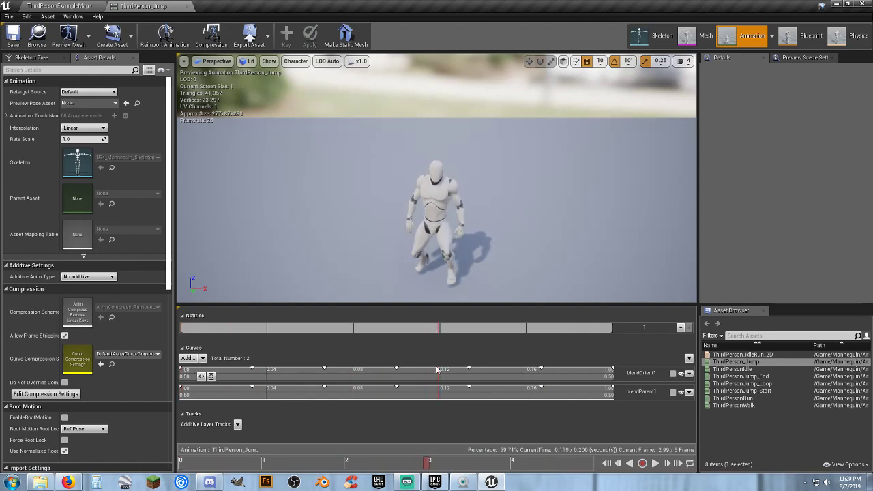
pyautogui.rightClick(440, 333)
pyautogui.moveTo(467, 345)
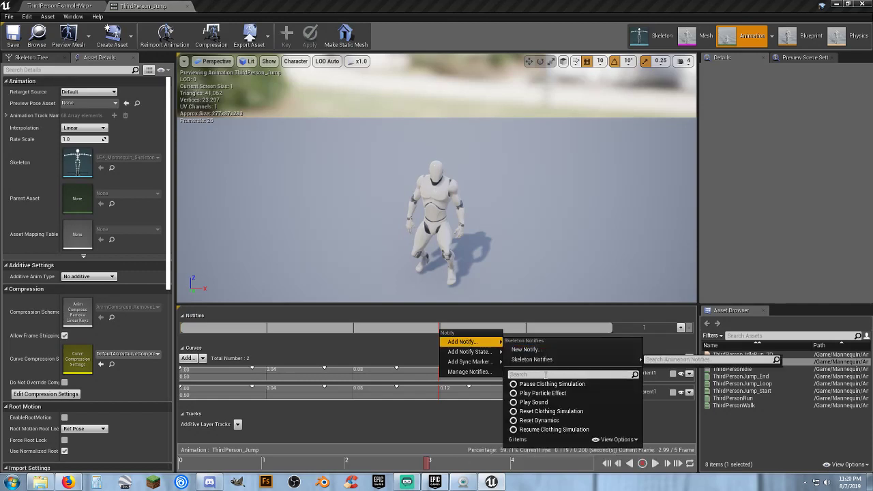
pyautogui.click(543, 402)
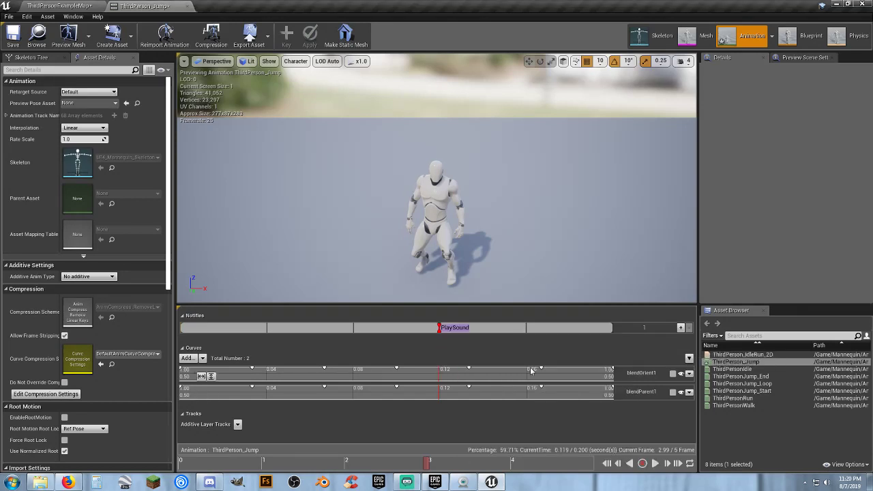
# Assign Footstep_Cue as the notify's sound, save and preview the ThirdPerson_Jump animation, and close it.
pyautogui.click(441, 333)
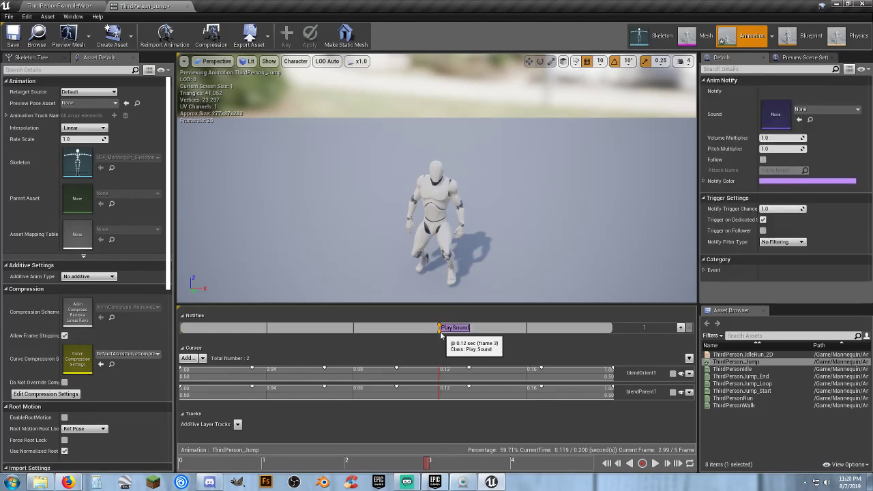
pyautogui.click(826, 110)
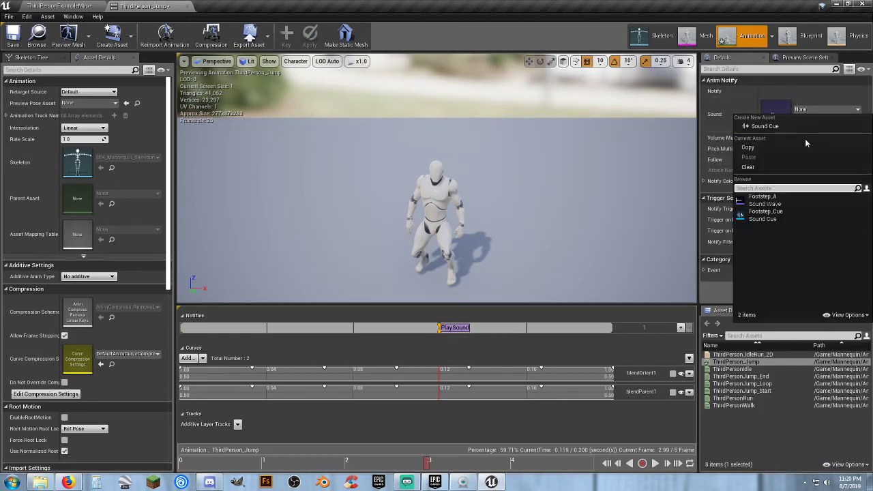
pyautogui.click(772, 218)
pyautogui.click(13, 35)
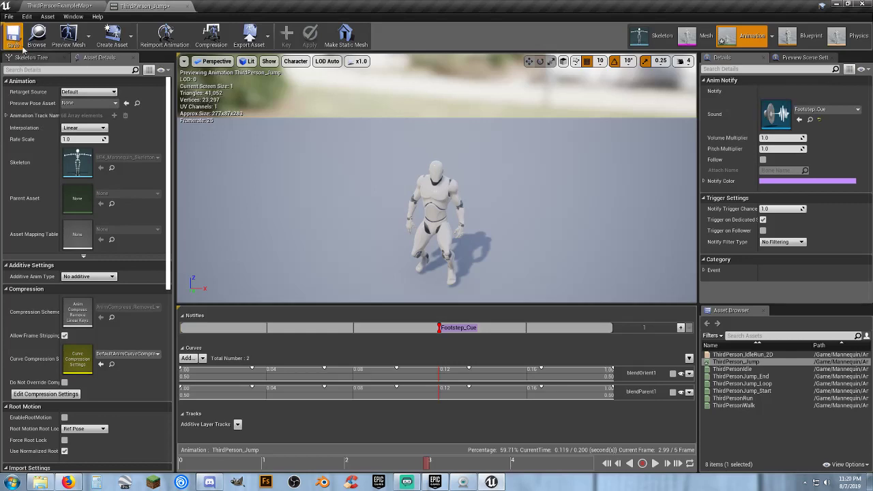
pyautogui.click(655, 463)
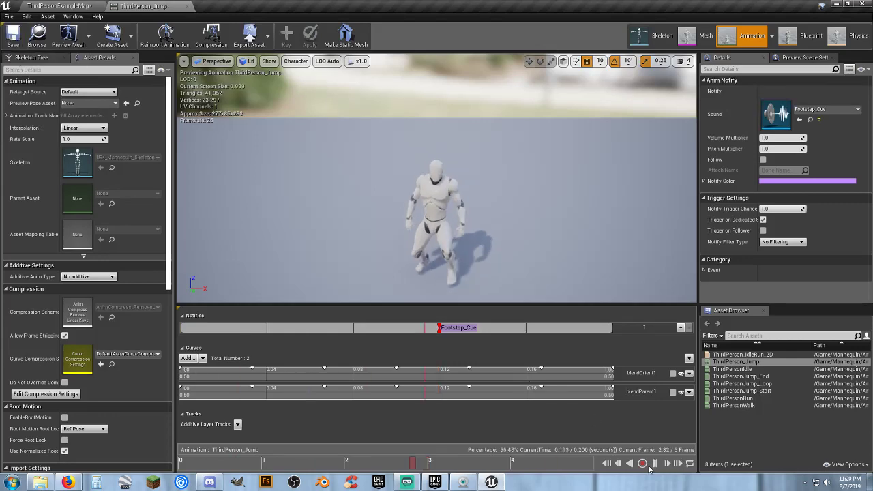
pyautogui.click(189, 6)
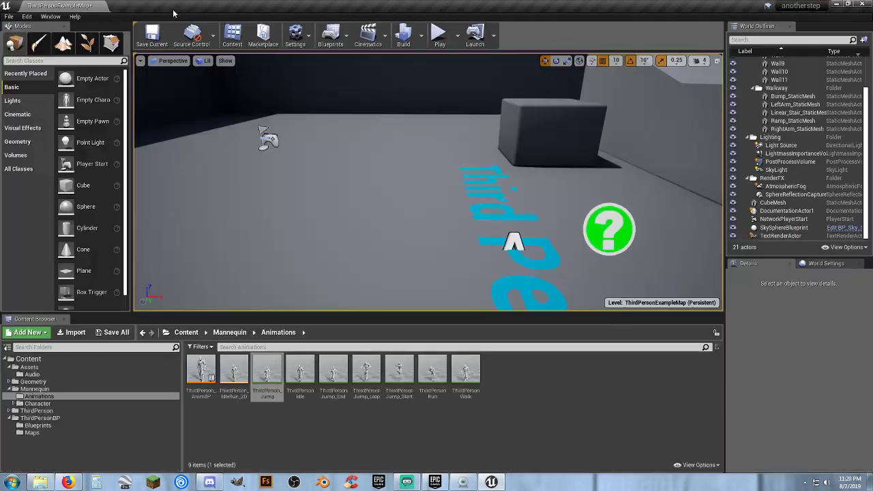
# Play the level, run and jump repeatedly to test the jump sounds, and stop the session.
pyautogui.click(438, 36)
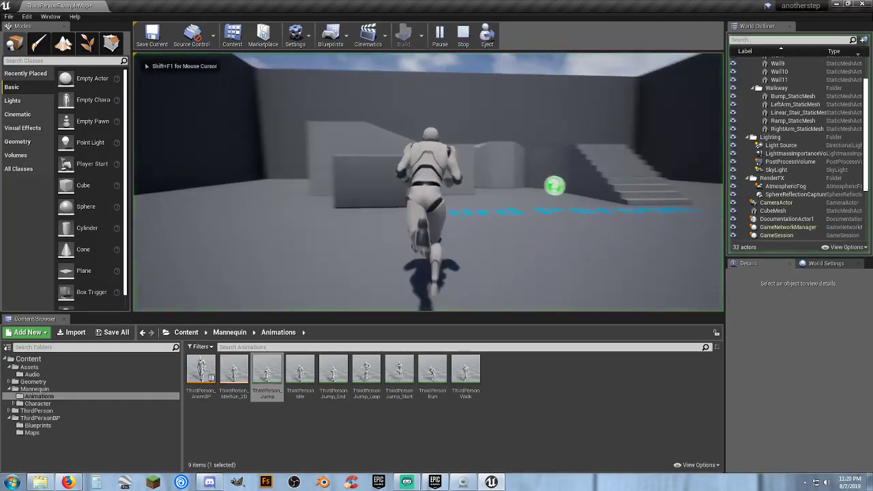
pyautogui.press('space')
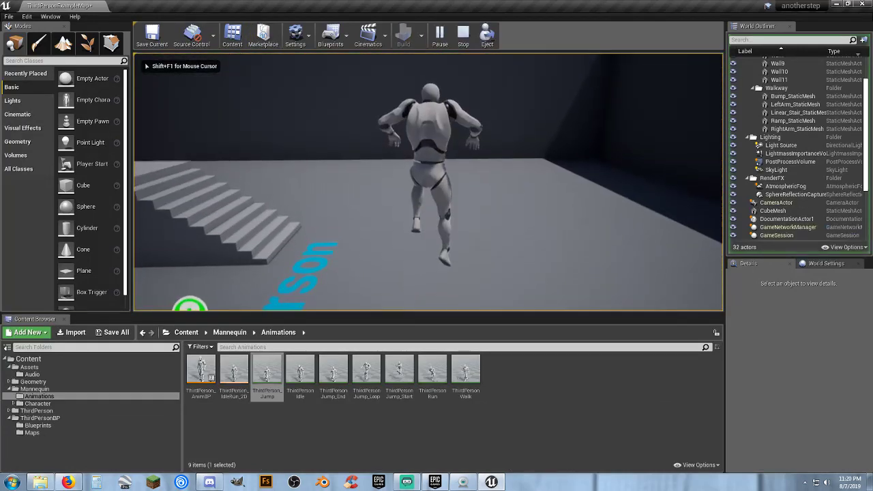
pyautogui.press('w')
pyautogui.press('space')
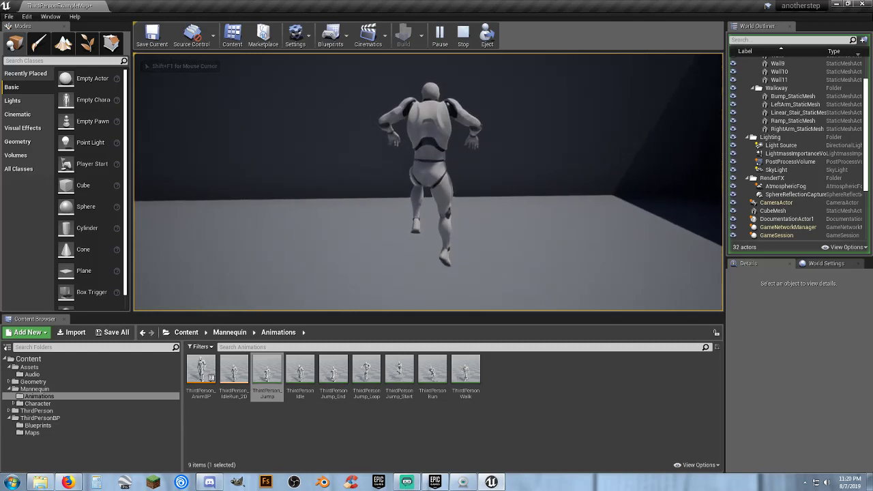
pyautogui.press('space')
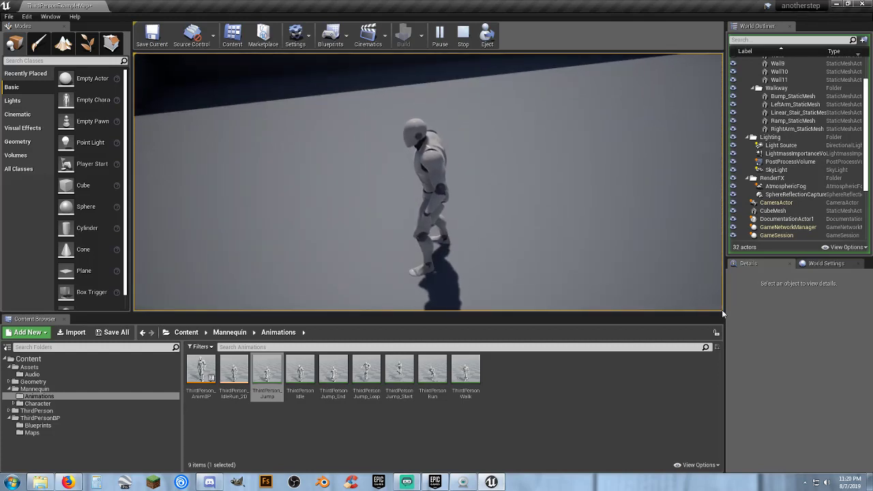
pyautogui.press('Escape')
pyautogui.click(584, 397)
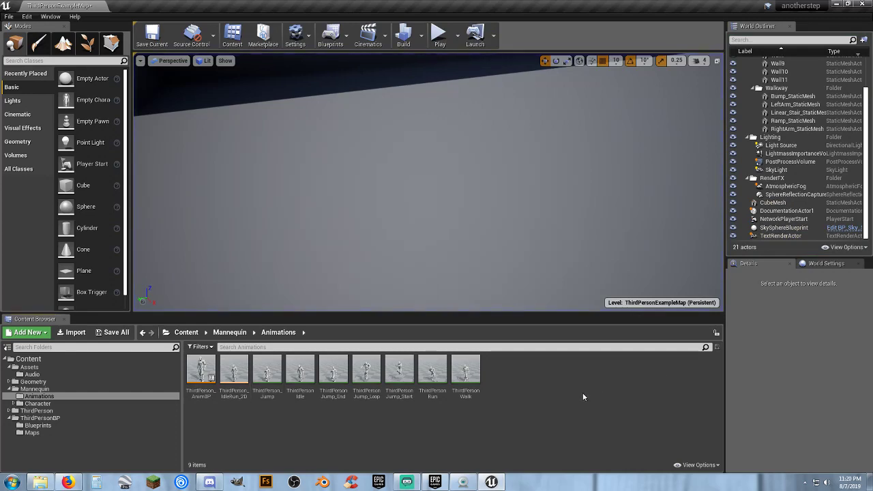
# Open the ThirdPersonCharacter blueprint from the Blueprints folder and go to the empty graph area below the Stop Jumping node.
pyautogui.click(37, 425)
pyautogui.doubleClick(193, 400)
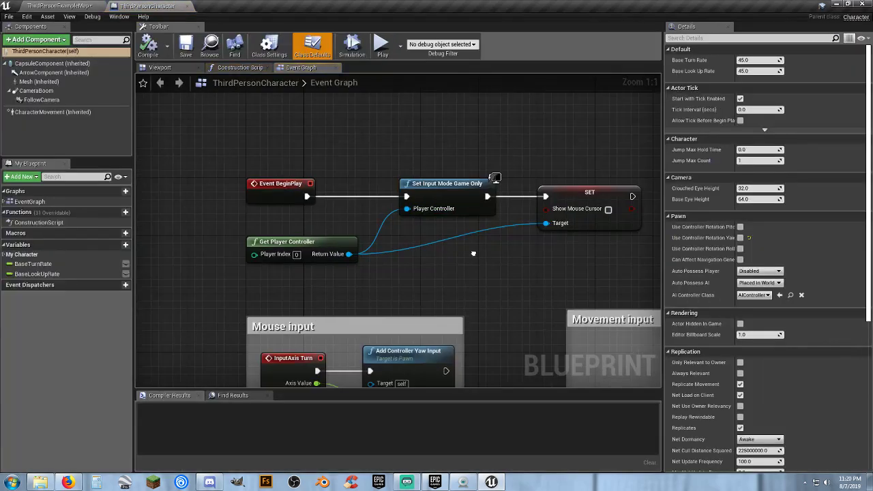
pyautogui.moveTo(474, 253); pyautogui.dragTo(31, 228, button='right')
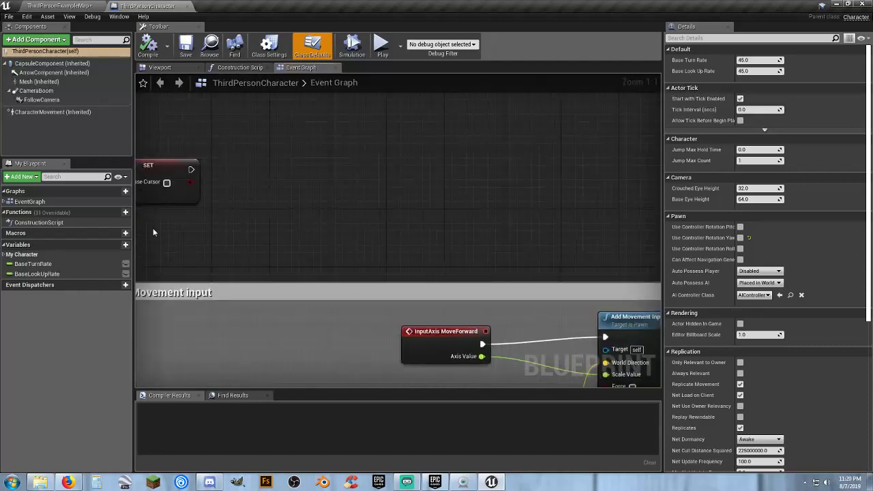
pyautogui.moveTo(404, 145)
pyautogui.mouseDown(button='right')
pyautogui.moveTo(380, 209)
pyautogui.moveTo(356, 116)
pyautogui.moveTo(409, 74)
pyautogui.mouseUp(button='right')
pyautogui.moveTo(372, 341); pyautogui.dragTo(537, 136, button='right')
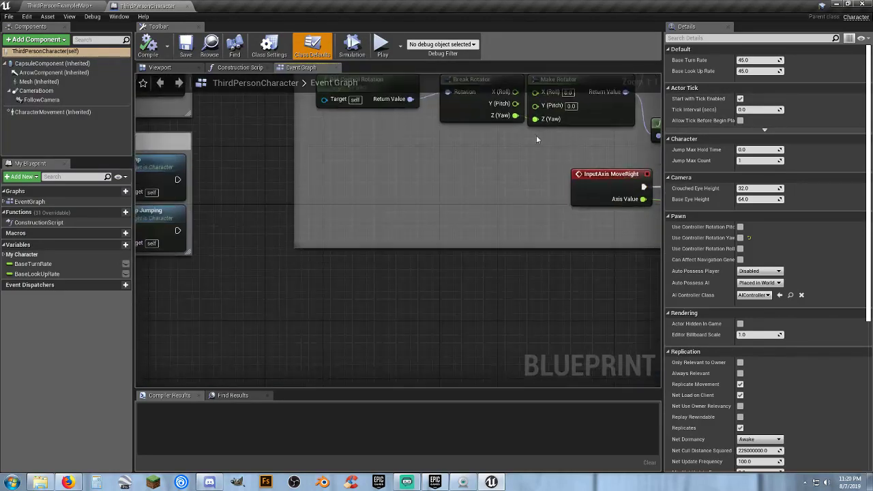
pyautogui.moveTo(212, 372); pyautogui.dragTo(420, 249, button='right')
pyautogui.moveTo(281, 264); pyautogui.dragTo(312, 283, button='right')
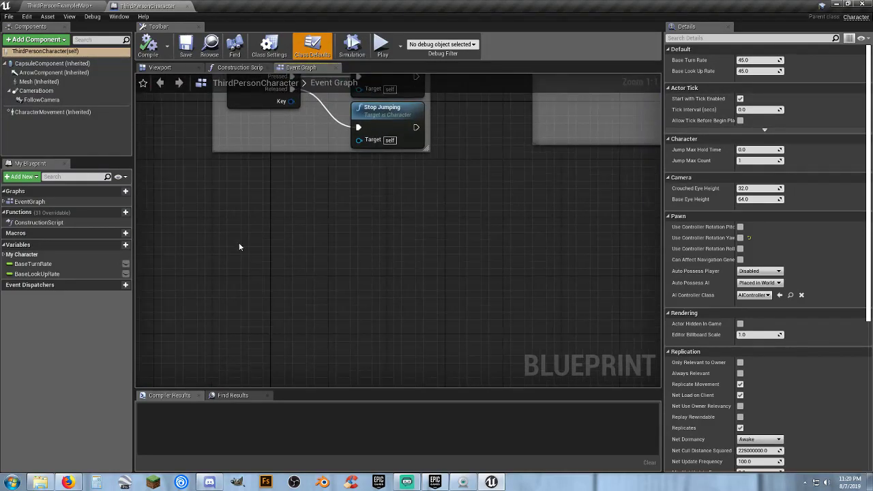
# Set the CharacterMovement component's Max Walk Speed to 300, and compile and save the blueprint.
pyautogui.click(48, 113)
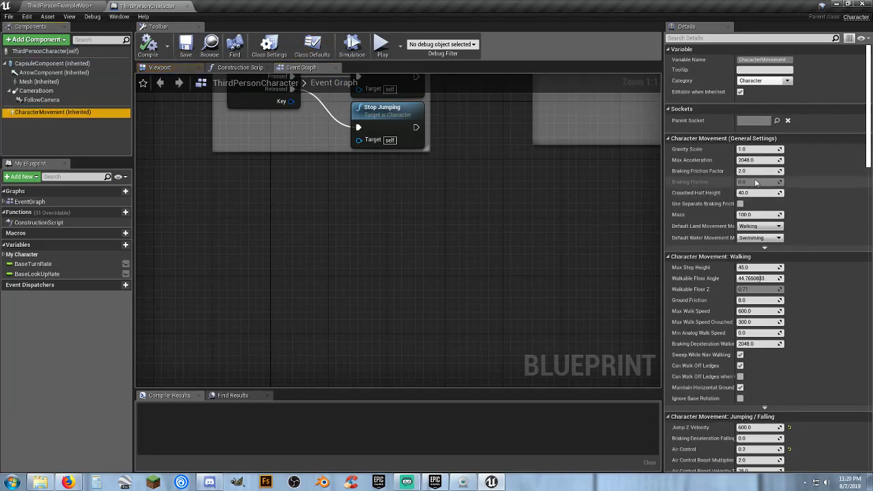
pyautogui.click(757, 311)
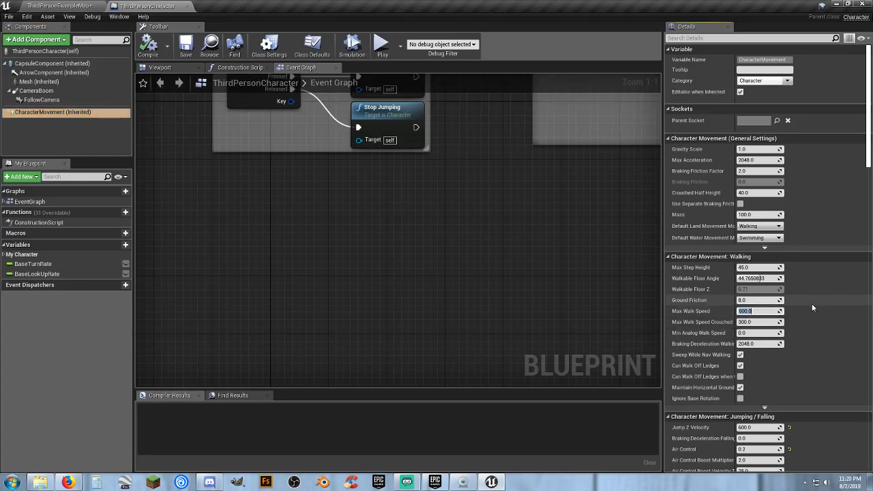
pyautogui.write('300')
pyautogui.press('Tab')
pyautogui.click(148, 45)
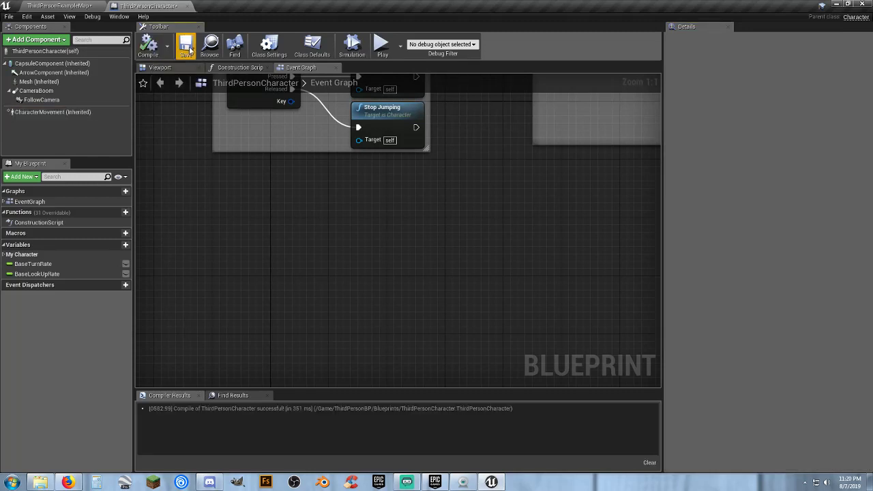
# Return to the level editor and save all unsaved content, including the ThirdPersonExampleMap level.
pyautogui.click(68, 6)
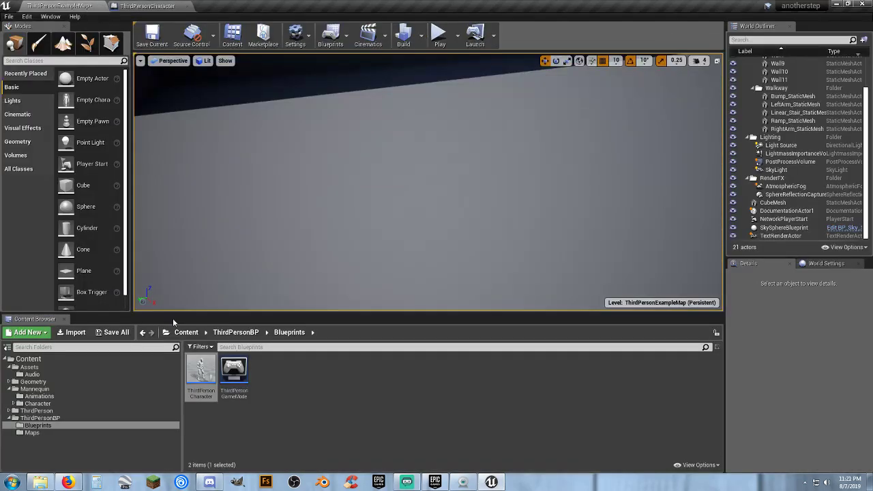
pyautogui.click(117, 332)
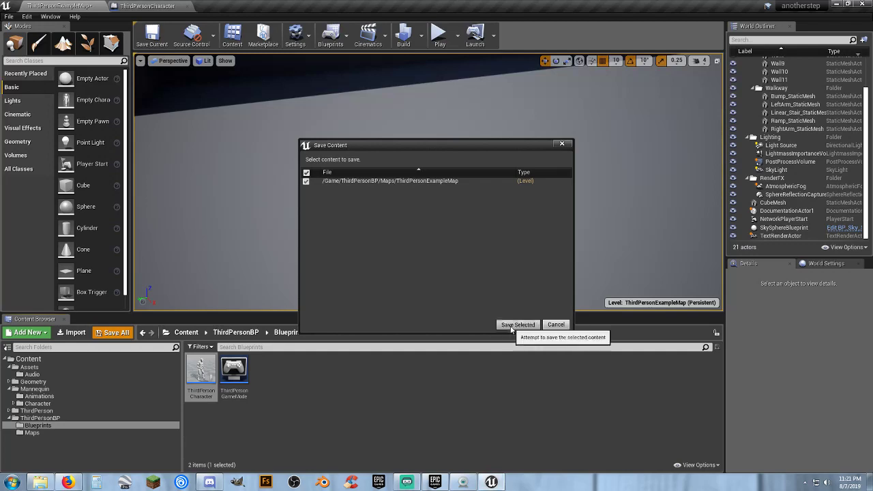
pyautogui.click(513, 322)
# Play the level and walk around to test the footsteps at the new walk speed, and stop the session.
pyautogui.click(440, 34)
pyautogui.press('w')
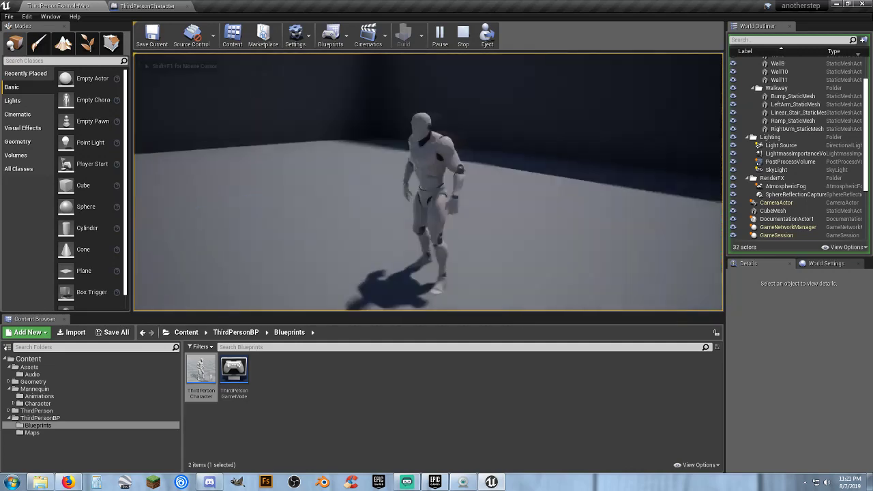
pyautogui.press('w')
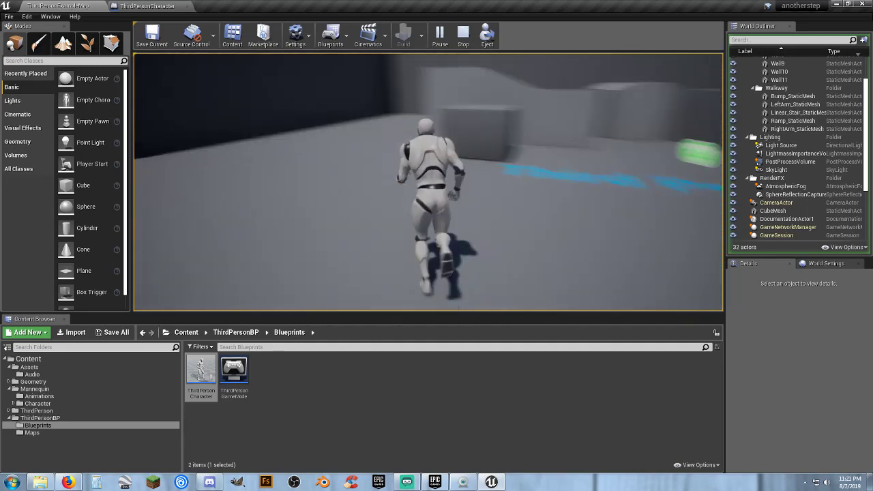
pyautogui.press('Escape')
# Add a Left Shift keyboard event to the ThirdPersonCharacter Event Graph, placed below the Stop Jumping node.
pyautogui.click(153, 6)
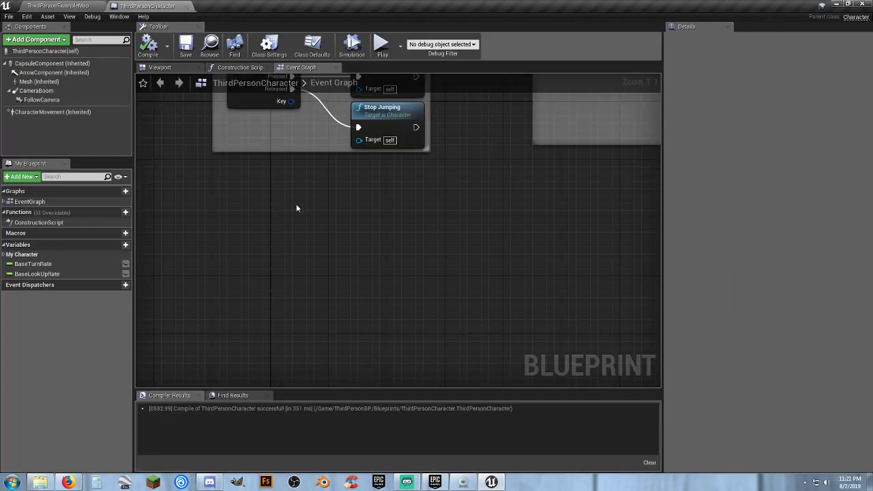
pyautogui.rightClick(235, 241)
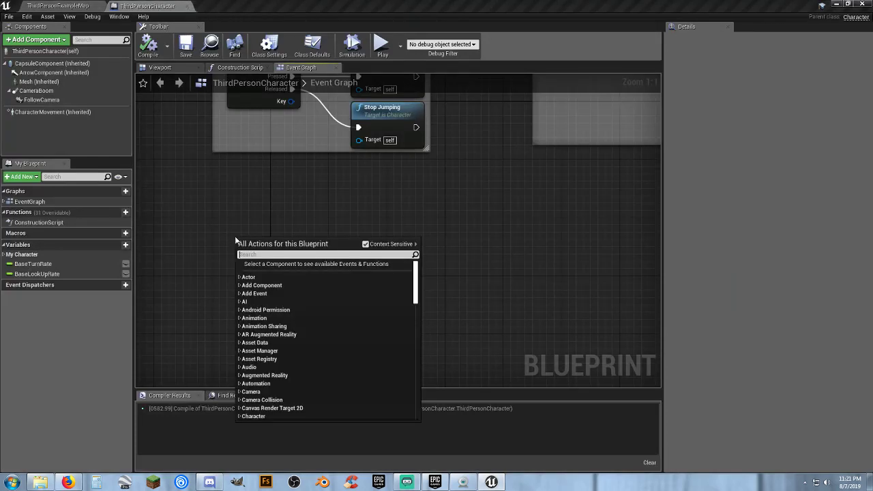
pyautogui.write('leftshif')
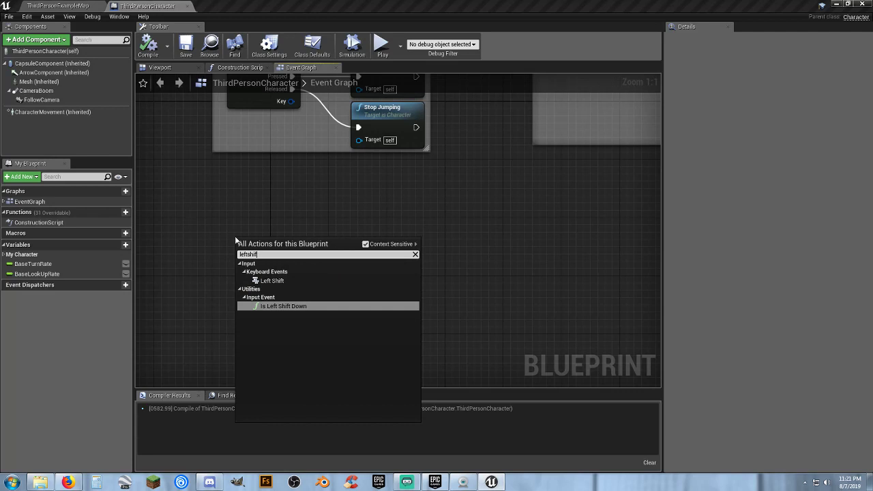
pyautogui.click(282, 281)
pyautogui.moveTo(251, 247); pyautogui.dragTo(230, 233)
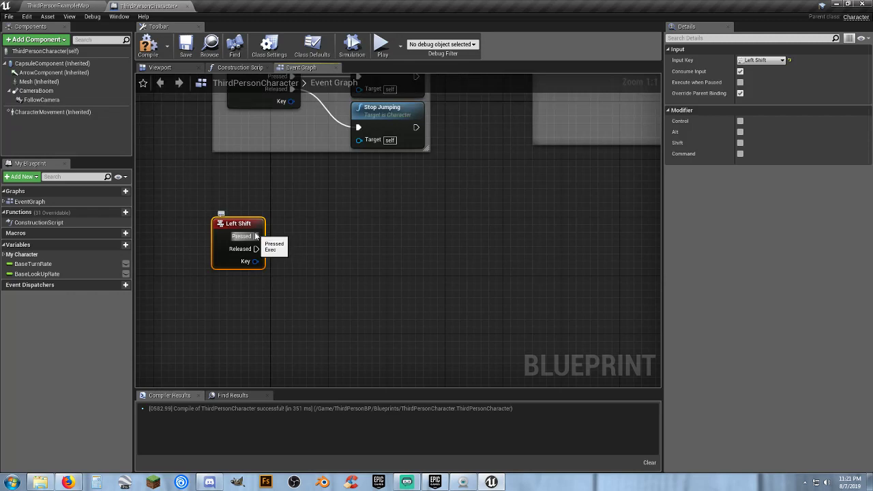
pyautogui.moveTo(328, 273); pyautogui.dragTo(287, 240, button='right')
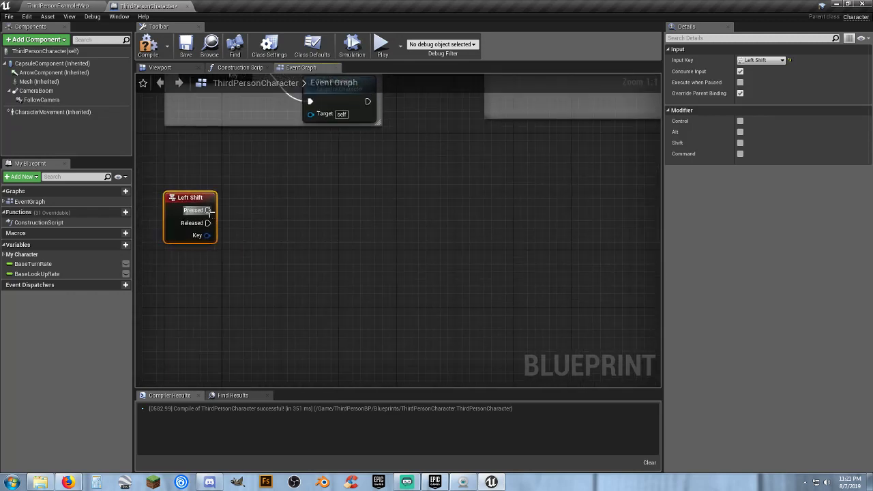
pyautogui.moveTo(208, 211); pyautogui.dragTo(355, 212)
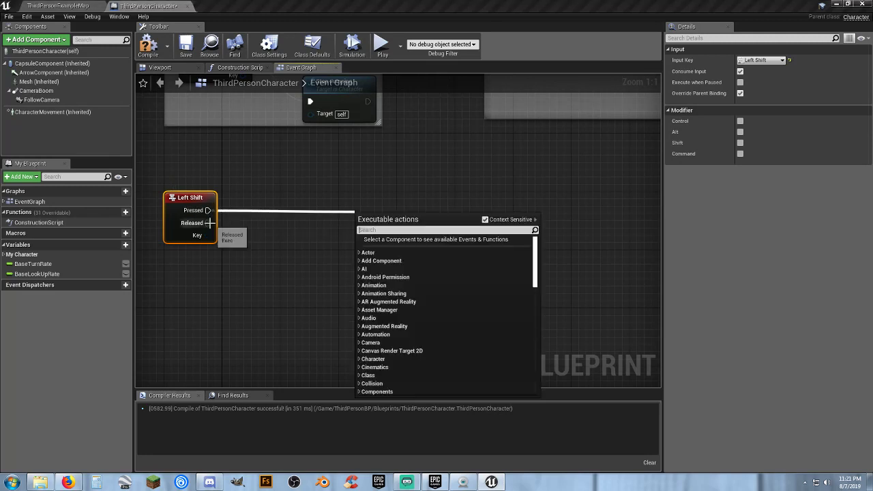
pyautogui.moveTo(210, 223); pyautogui.dragTo(270, 250)
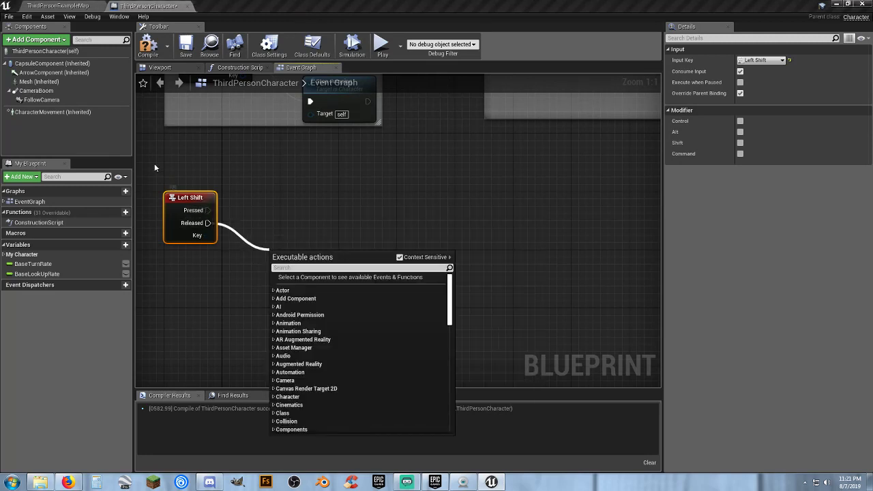
pyautogui.click(265, 170)
# Add a Character Movement reference with a Set Max Walk Speed node, and connect the node to Left Shift's Pressed output.
pyautogui.moveTo(48, 112); pyautogui.dragTo(171, 260)
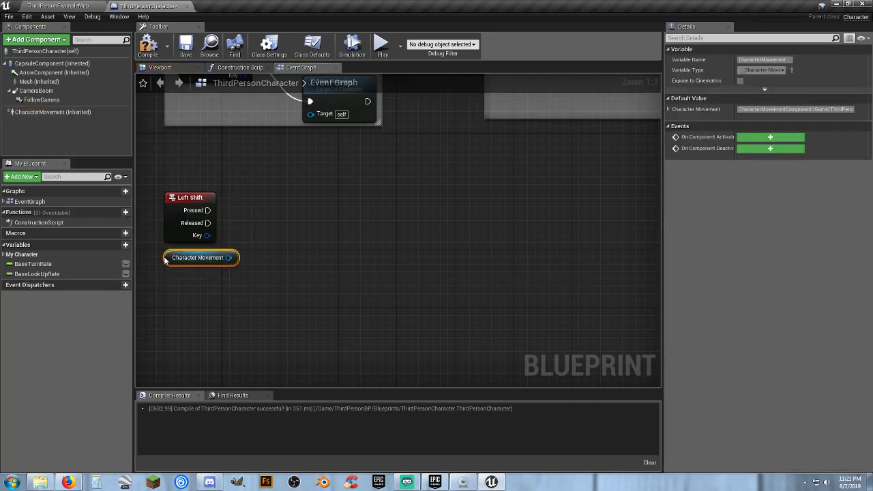
pyautogui.moveTo(232, 258); pyautogui.dragTo(303, 219)
pyautogui.write('setma')
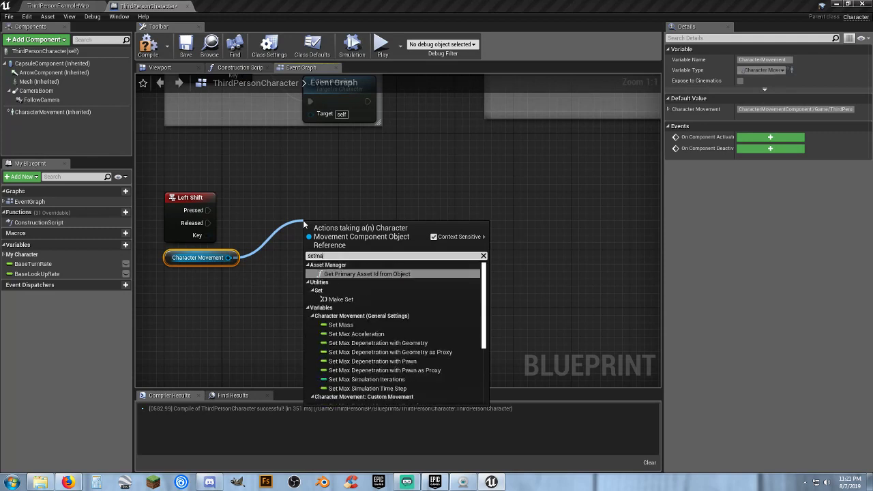
pyautogui.write('xw')
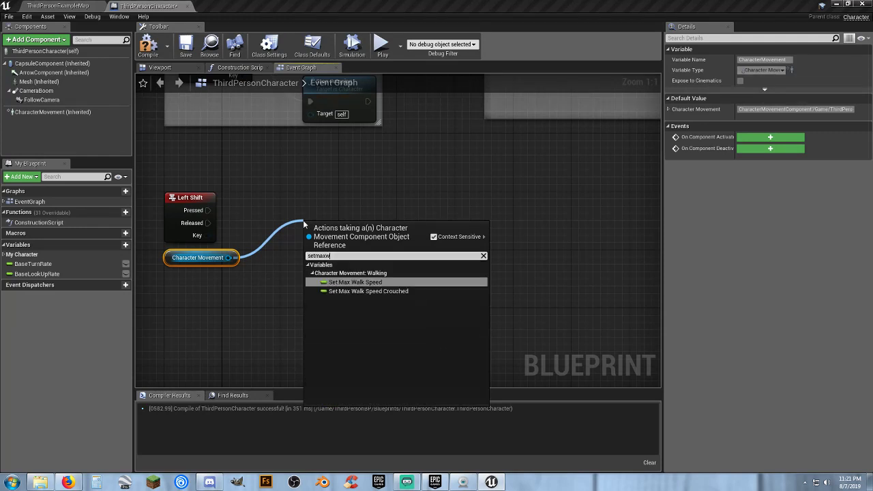
pyautogui.click(374, 283)
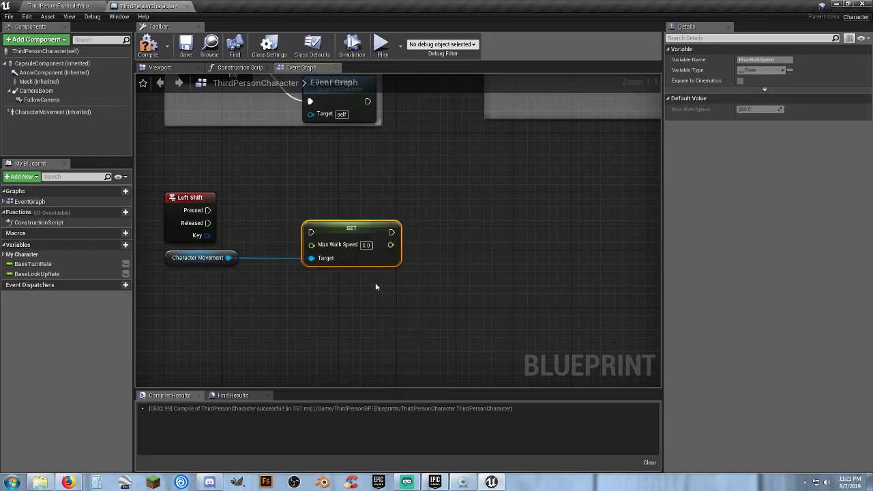
pyautogui.moveTo(311, 232); pyautogui.dragTo(303, 206)
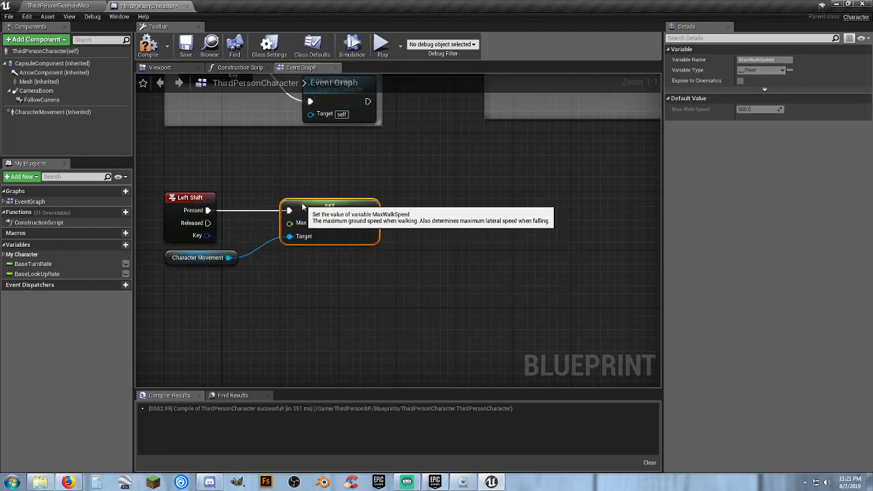
# Duplicate the Set Max Walk Speed node below the original, and connect it to Left Shift's Released output and the Character Movement reference.
pyautogui.hotkey('ctrl', 'v')
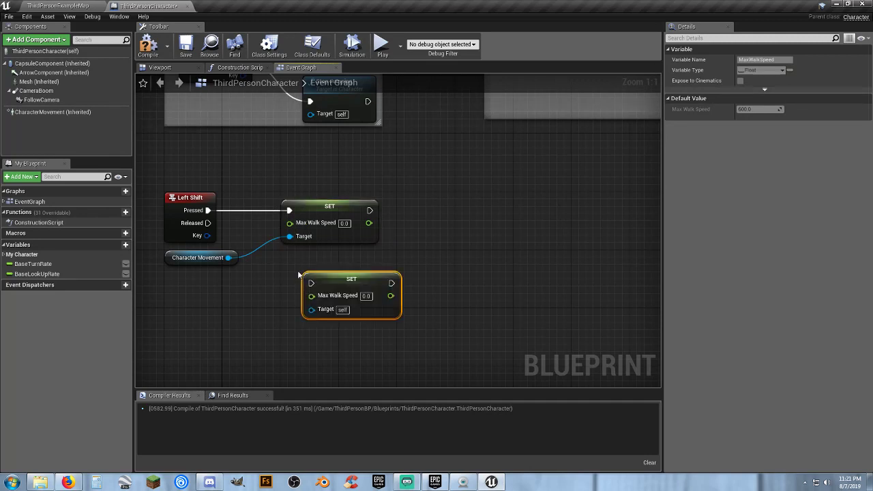
pyautogui.moveTo(208, 223); pyautogui.dragTo(311, 308)
pyautogui.moveTo(328, 280); pyautogui.dragTo(306, 258)
# Set Max Walk Speed to 600 for Pressed and 300 for Released, and compile and save the blueprint.
pyautogui.click(348, 223)
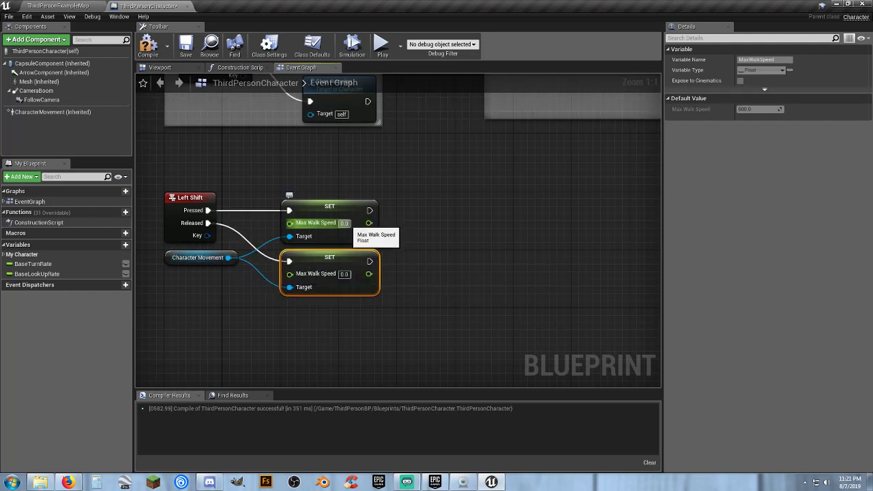
pyautogui.write('600')
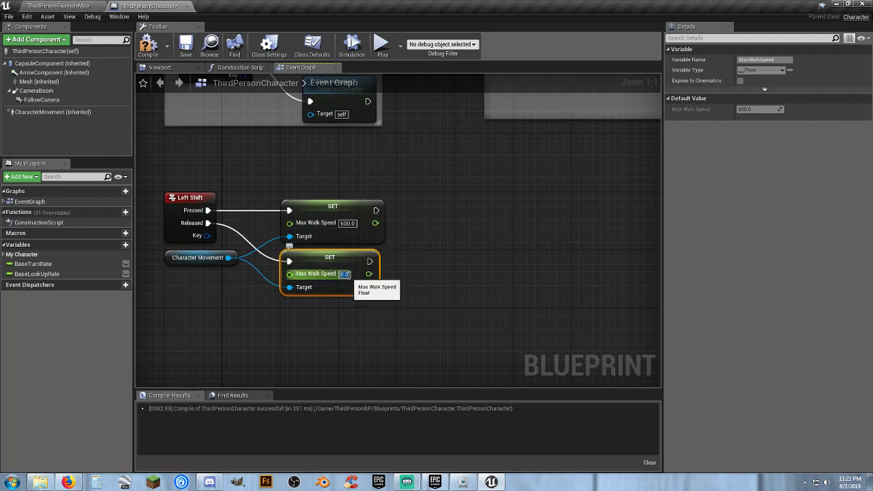
pyautogui.write('3')
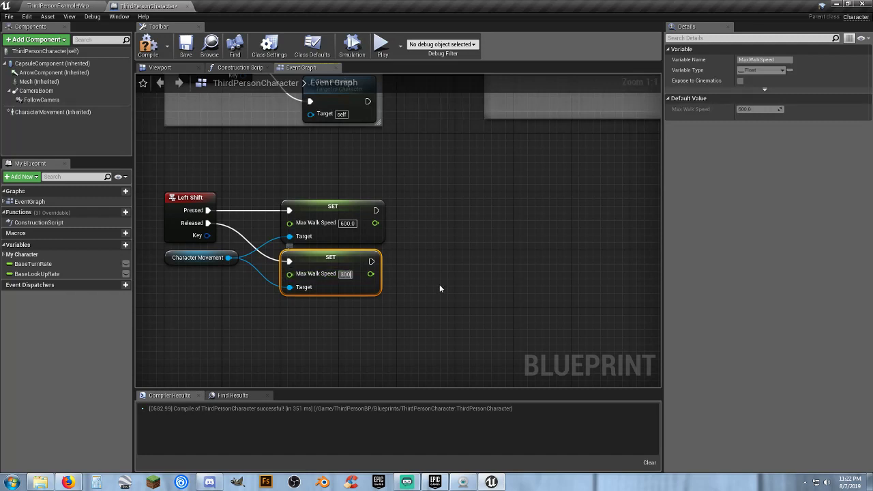
pyautogui.write('00')
pyautogui.click(440, 288)
pyautogui.click(149, 45)
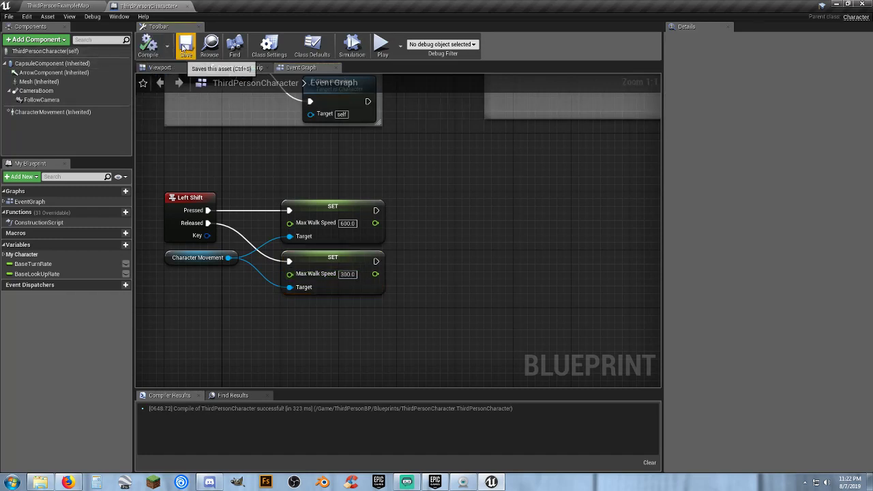
pyautogui.click(184, 46)
# Return to the level editor, play the level to test moving with the Left Shift speed change, and stop the session.
pyautogui.click(68, 5)
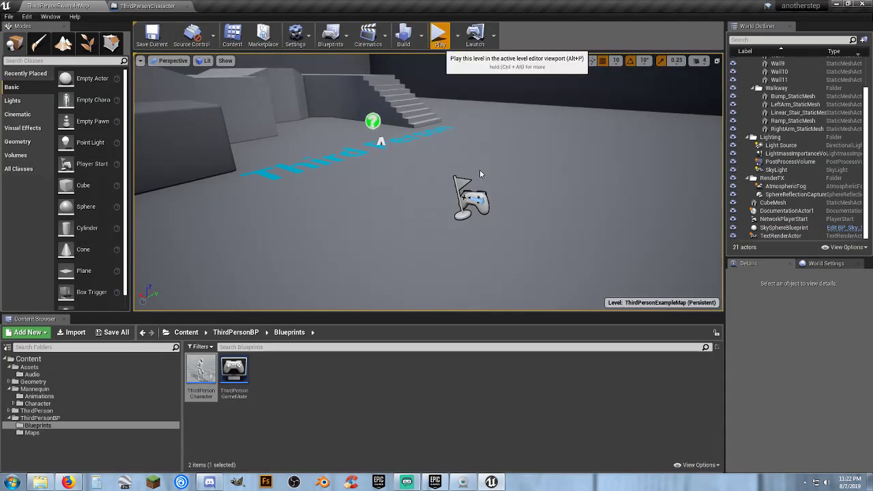
pyautogui.hotkey('alt', 'p')
pyautogui.press('w')
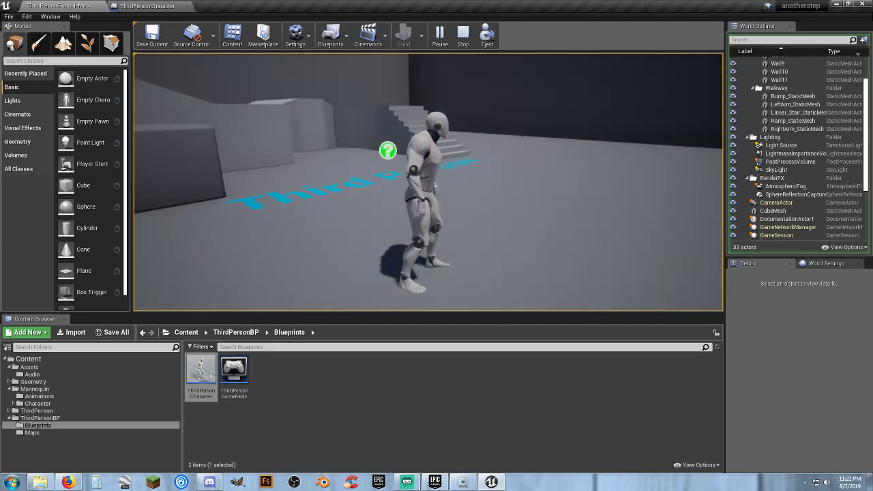
pyautogui.press('Escape')
pyautogui.click(331, 390)
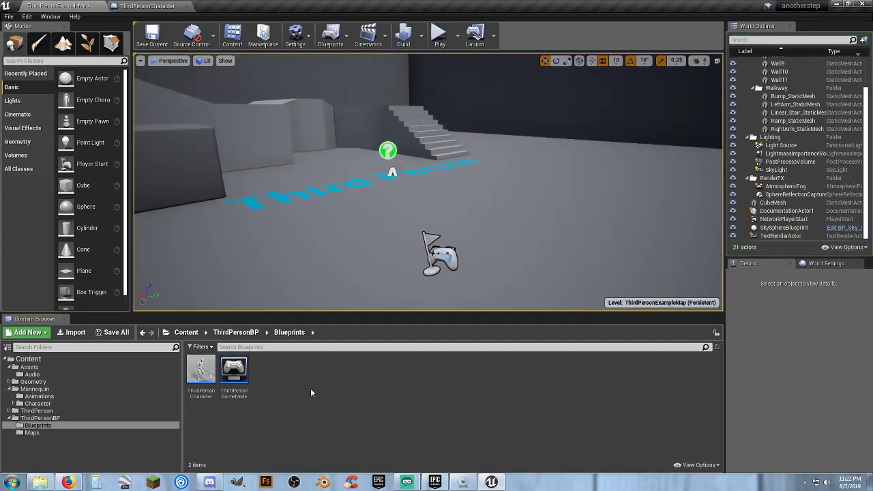
# Close the ThirdPersonCharacter blueprint and add the Starter Content pack to the project's Content folder.
pyautogui.click(152, 7)
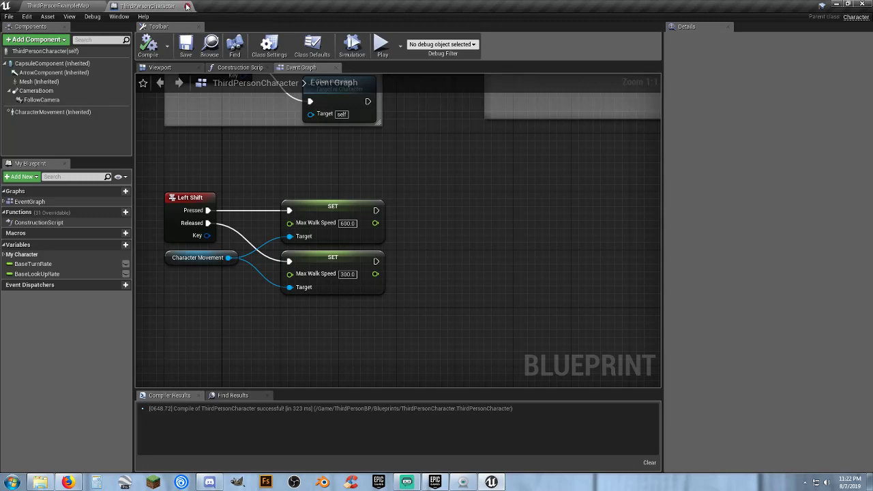
pyautogui.click(188, 7)
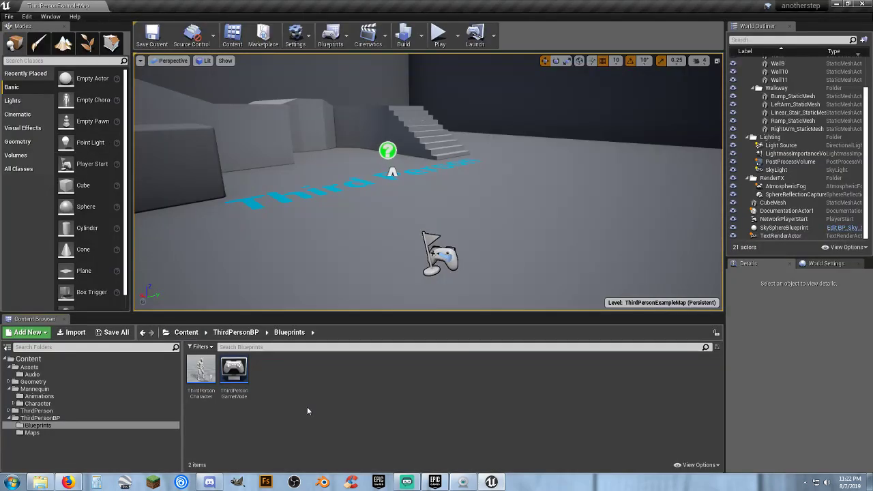
pyautogui.click(28, 359)
pyautogui.click(34, 332)
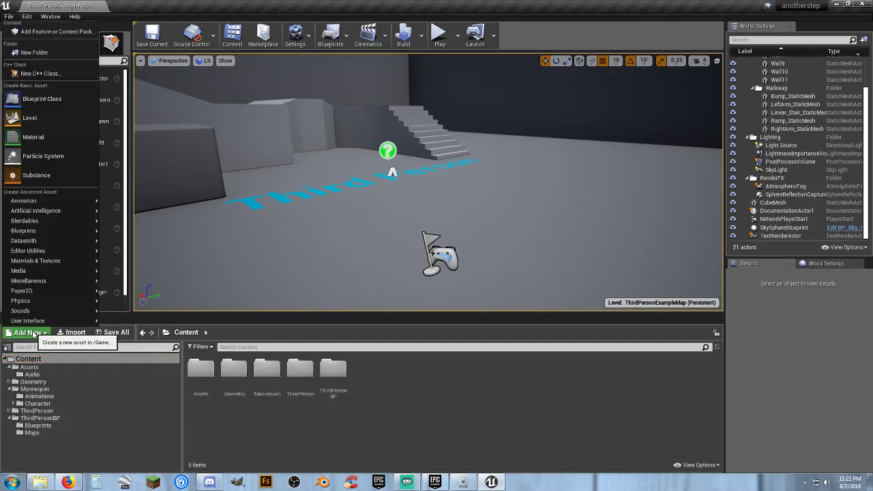
pyautogui.click(74, 32)
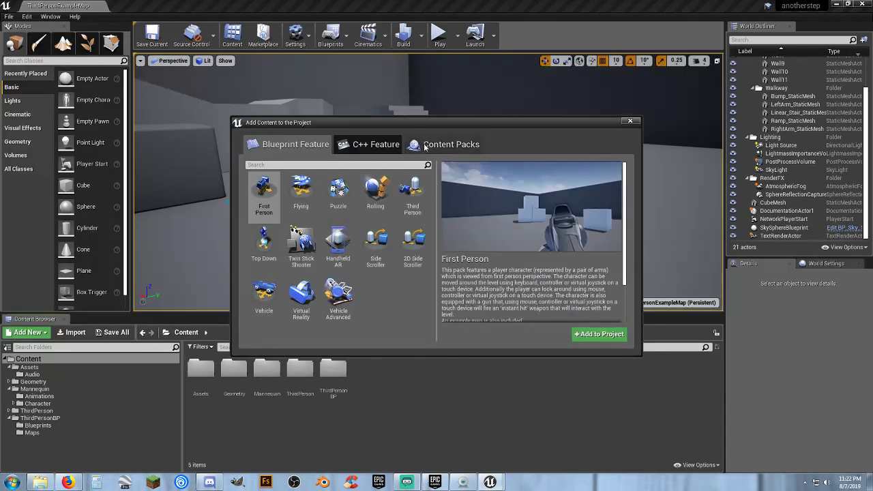
pyautogui.click(426, 146)
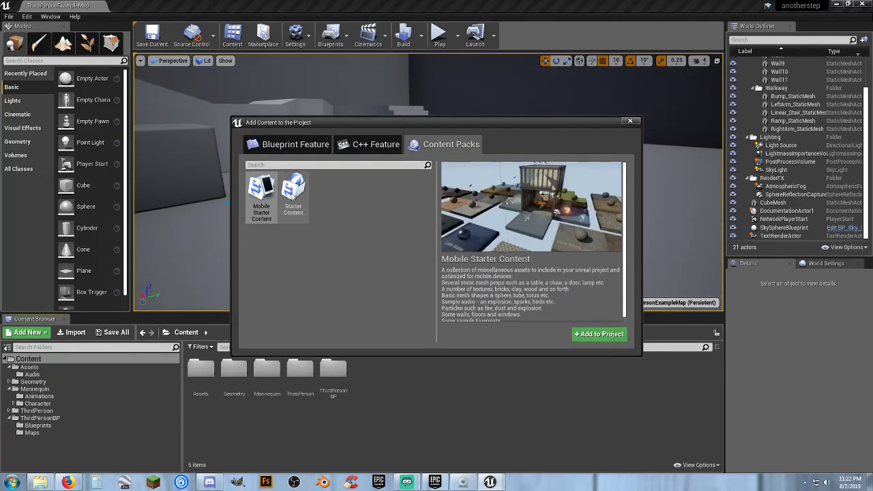
pyautogui.click(295, 195)
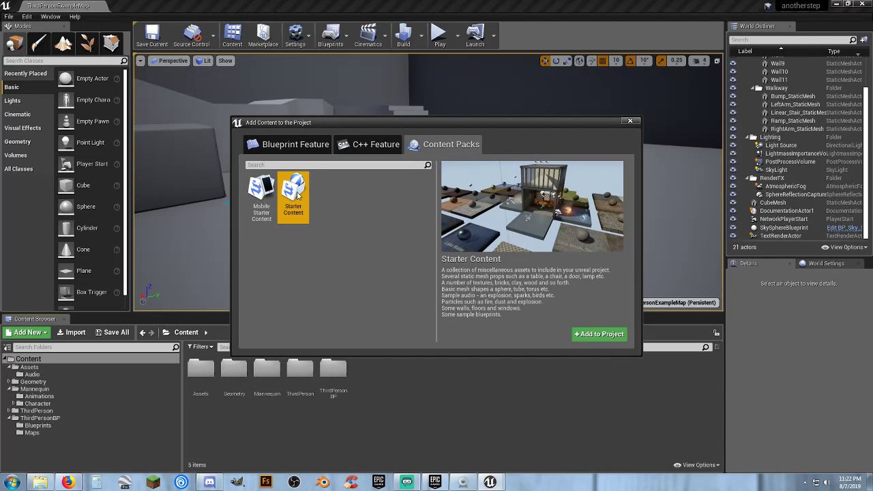
pyautogui.click(604, 334)
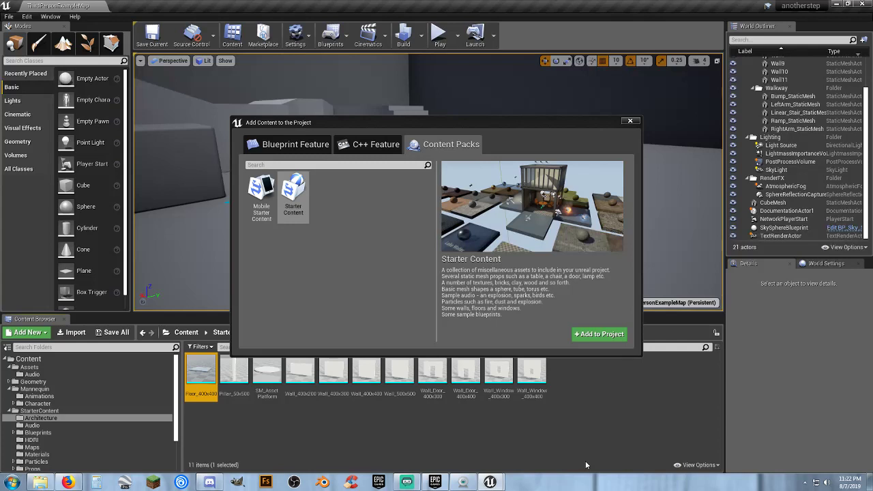
pyautogui.click(630, 123)
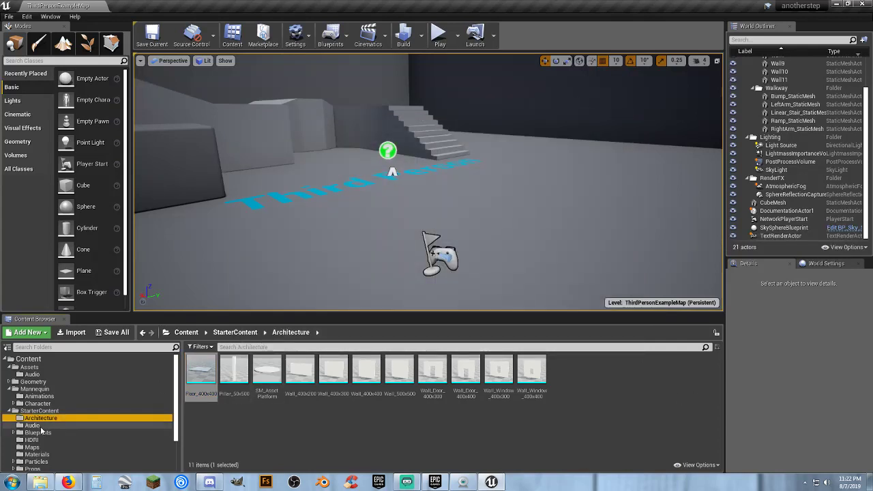
# Preview the P_Explosion particle system from the StarterContent Particles folder and close it.
pyautogui.click(34, 462)
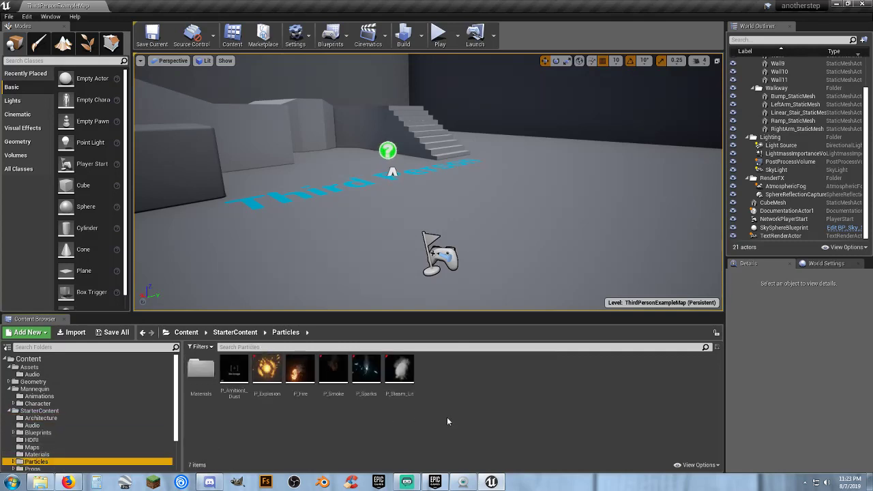
pyautogui.click(266, 370)
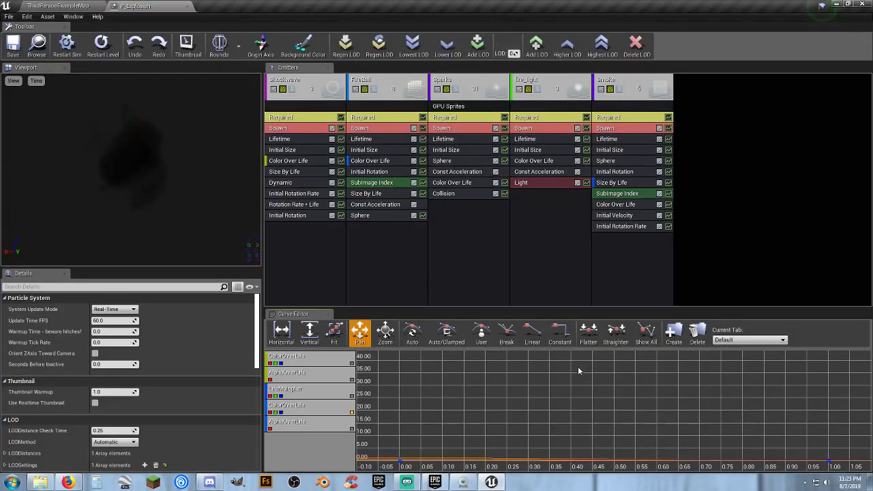
pyautogui.click(188, 6)
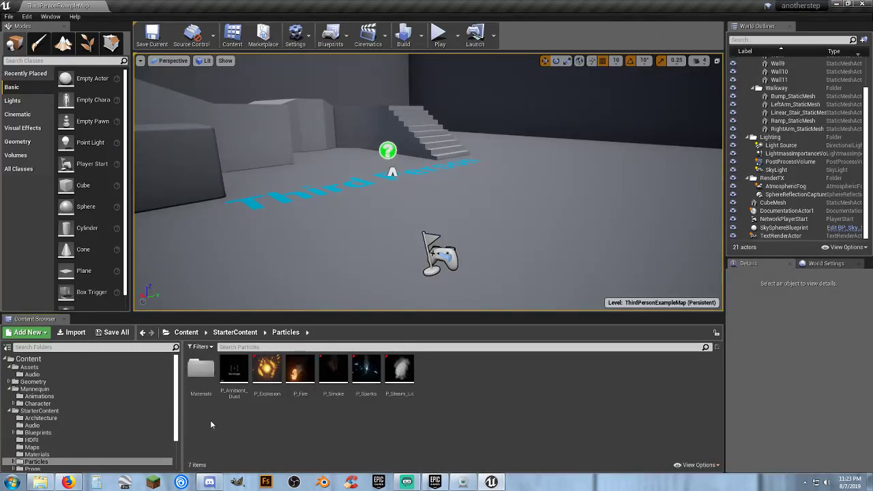
# Review the ThirdPersonRun animation's notify timeline from the Mannequin Animations folder and close it.
pyautogui.click(39, 397)
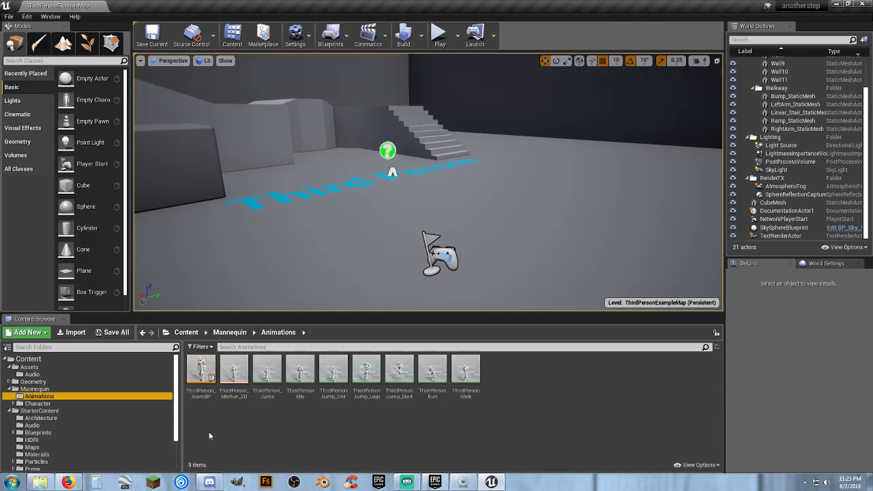
pyautogui.doubleClick(437, 389)
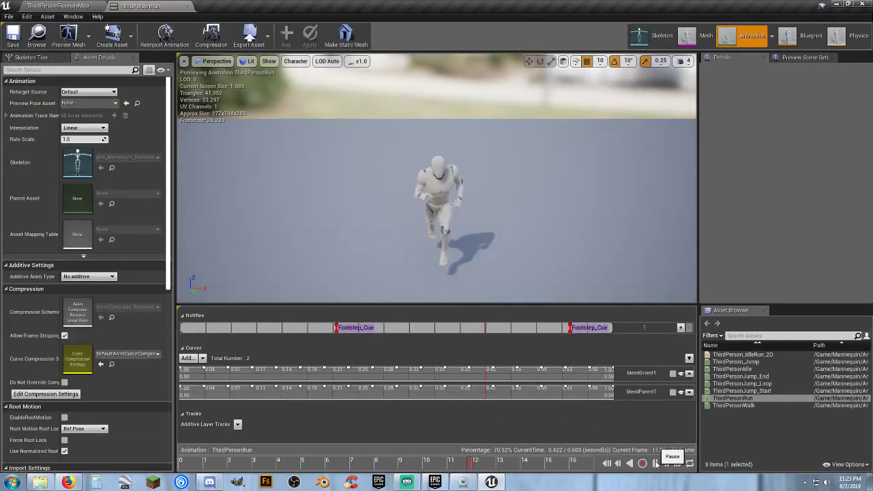
pyautogui.click(187, 7)
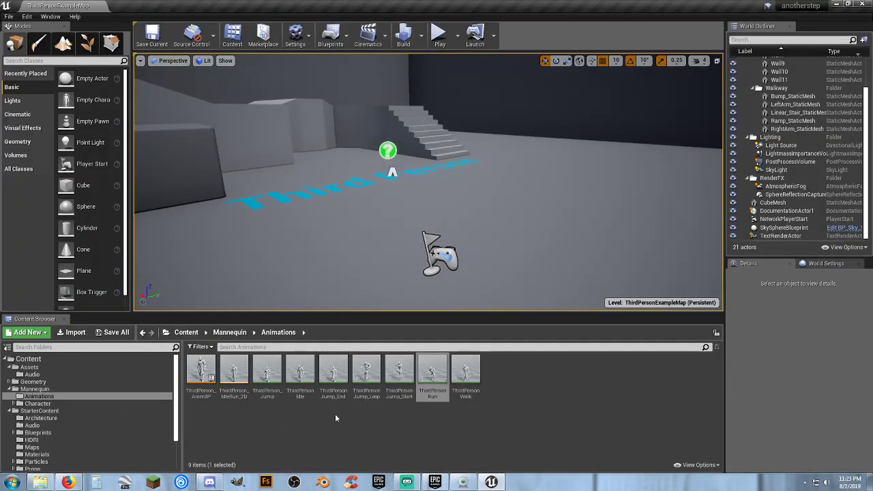
# Check the notify timelines of the ThirdPersonJump_End, ThirdPersonJump_Start, ThirdPersonJump_Loop and ThirdPerson_Jump animations.
pyautogui.doubleClick(333, 375)
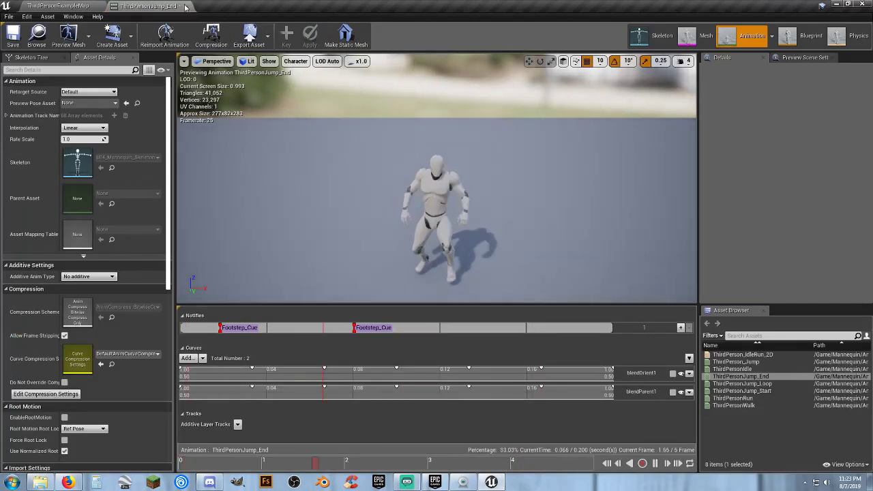
pyautogui.click(188, 6)
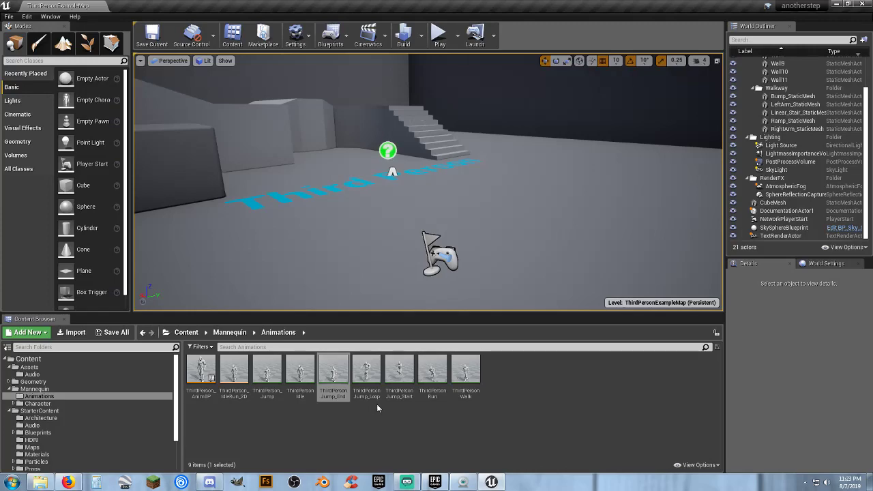
pyautogui.doubleClick(400, 372)
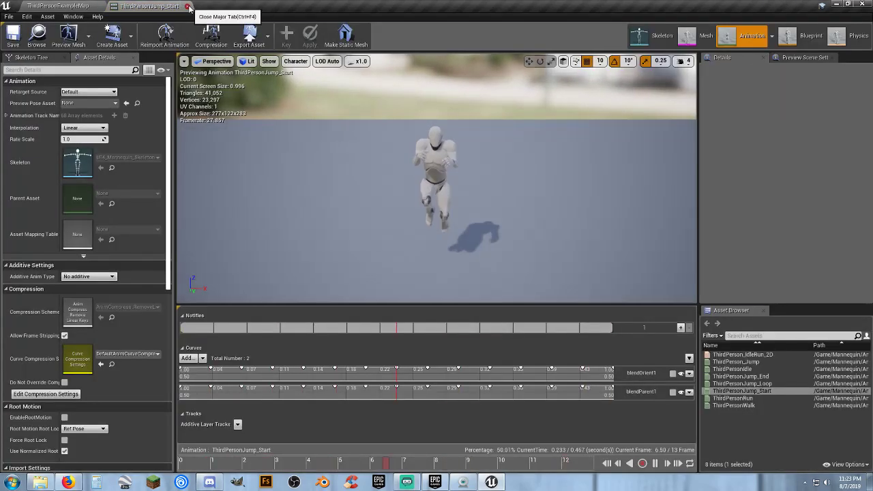
pyautogui.click(189, 6)
pyautogui.doubleClick(366, 374)
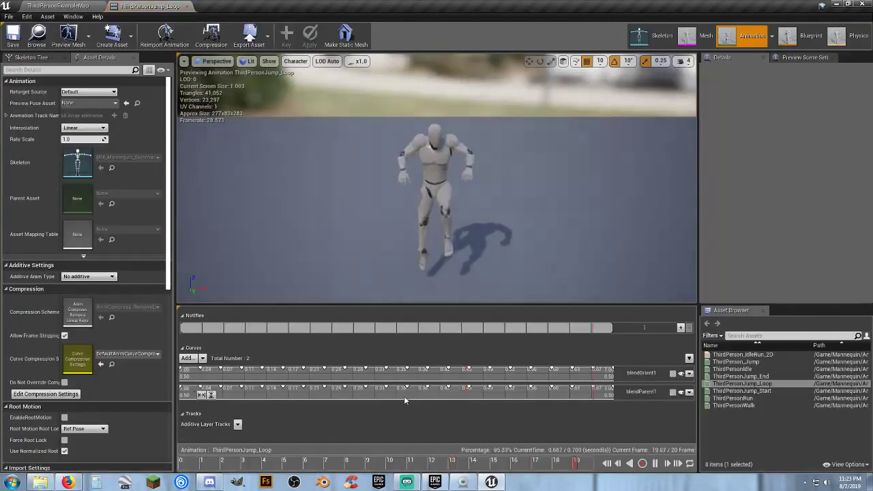
pyautogui.click(189, 6)
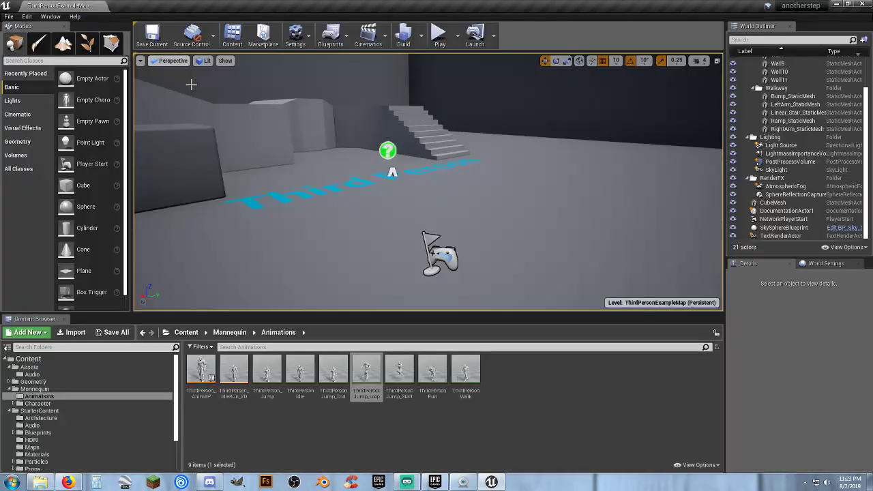
pyautogui.doubleClick(267, 371)
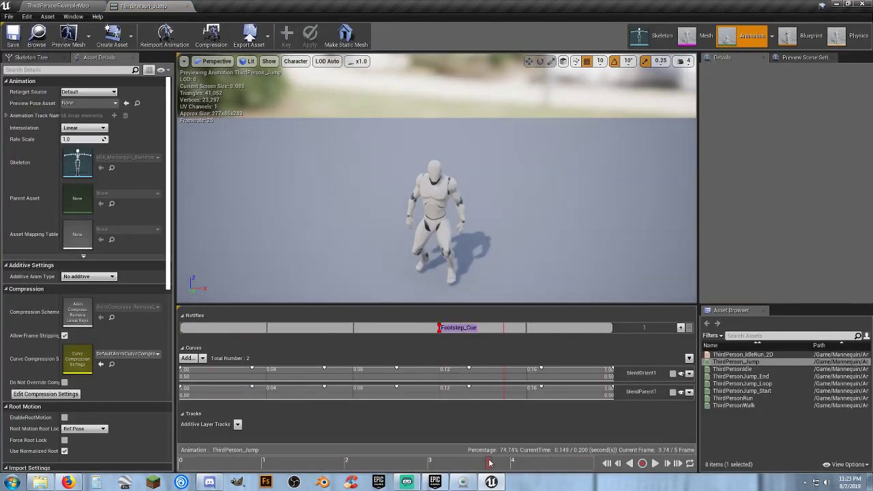
# Add a Play Particle Effect notify at about 0.095 seconds on the ThirdPerson_Jump timeline, before the Footstep_Cue notify.
pyautogui.moveTo(466, 464); pyautogui.dragTo(333, 456)
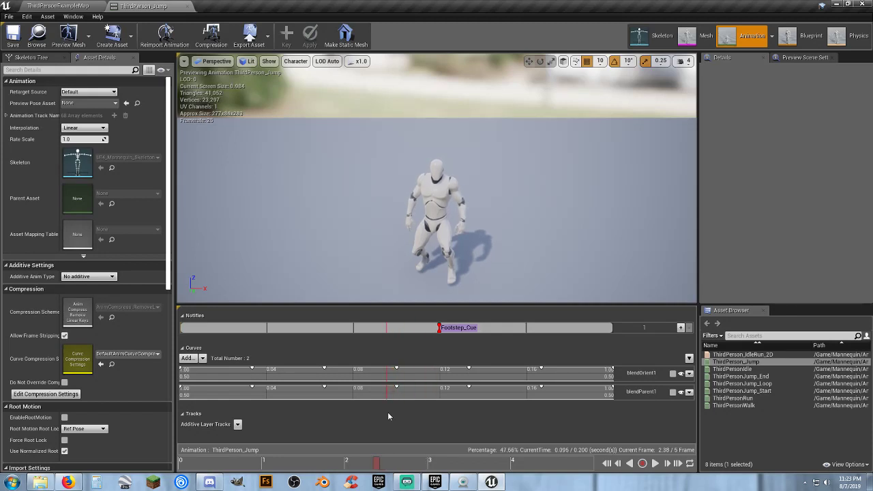
pyautogui.rightClick(387, 335)
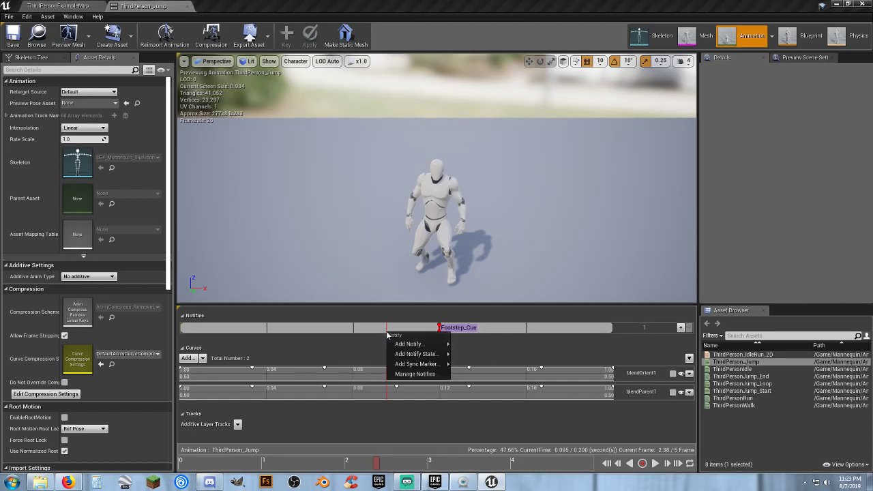
pyautogui.moveTo(408, 348)
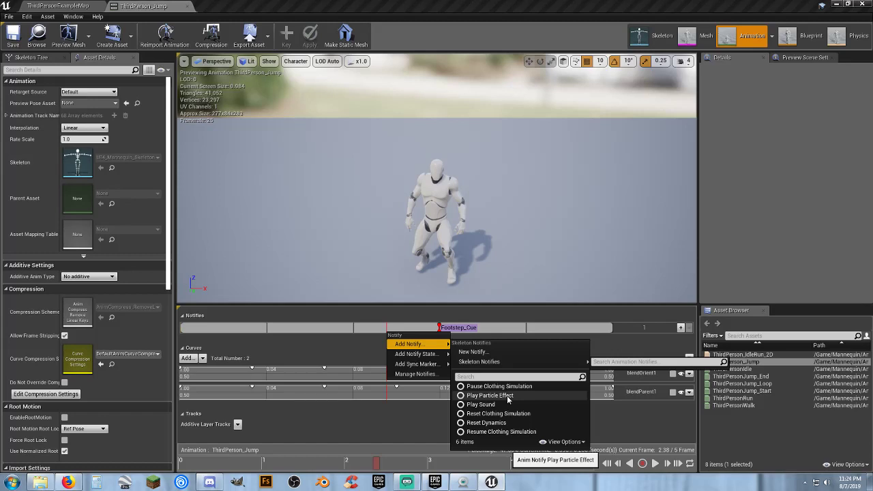
pyautogui.click(490, 395)
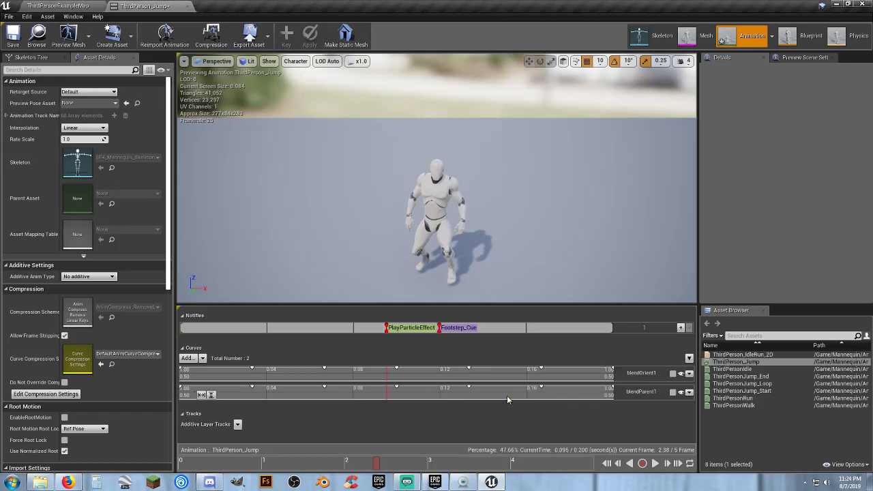
# Assign P_Explosion as the particle system of the new particle effect notify.
pyautogui.click(386, 333)
pyautogui.click(825, 109)
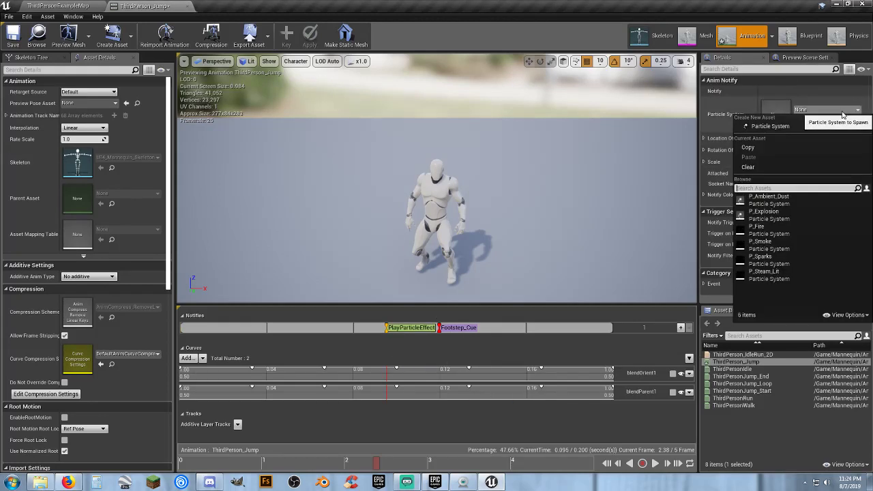
pyautogui.click(782, 216)
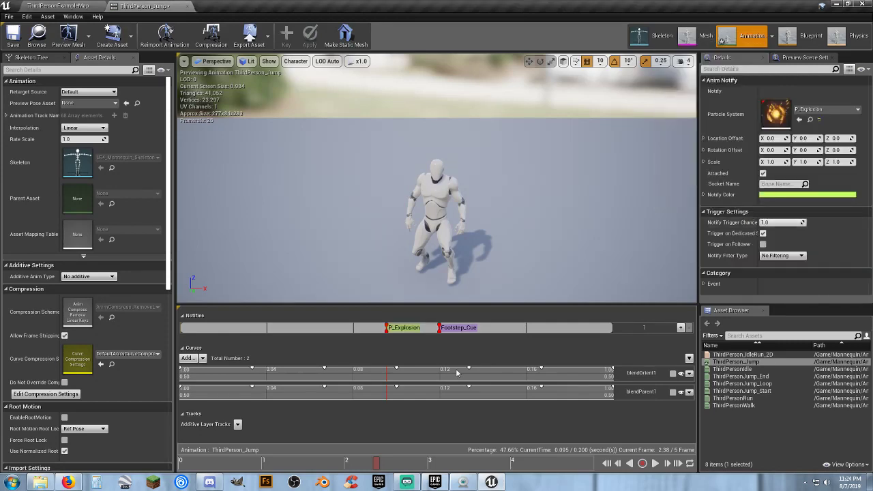
# Play the jump animation preview to check the explosion, then save and close ThirdPerson_Jump.
pyautogui.click(654, 464)
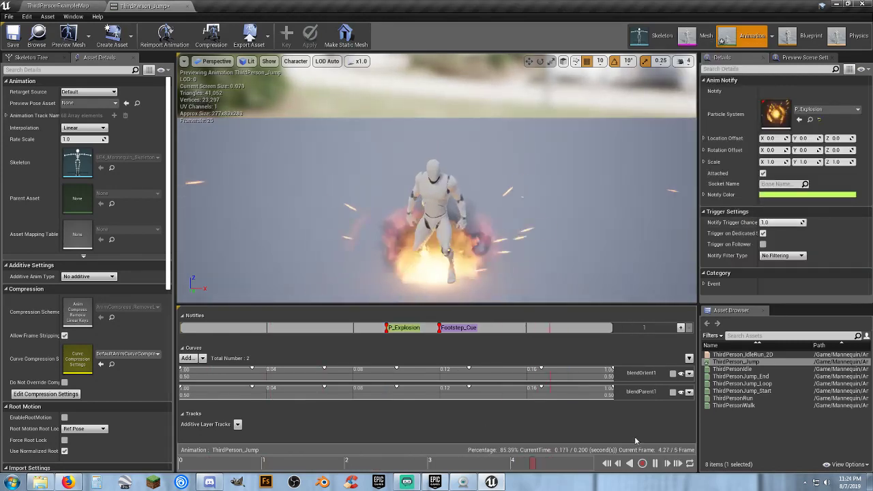
pyautogui.hotkey('ctrl', 's')
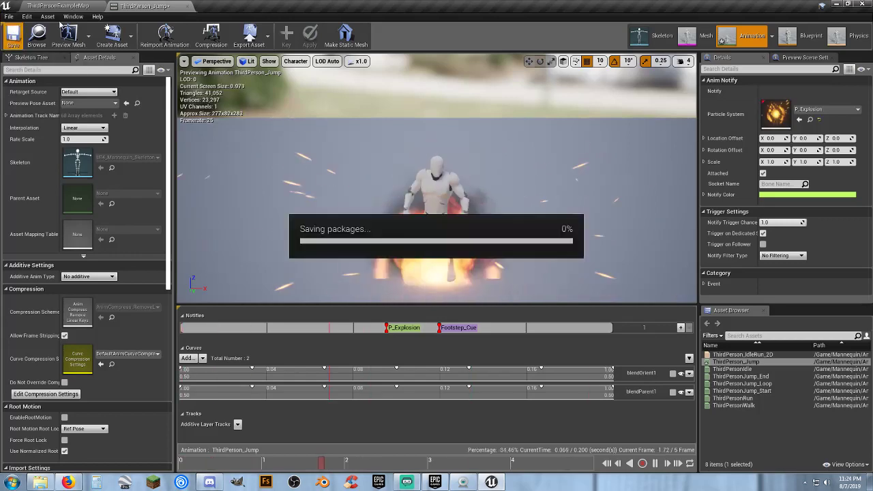
pyautogui.click(188, 6)
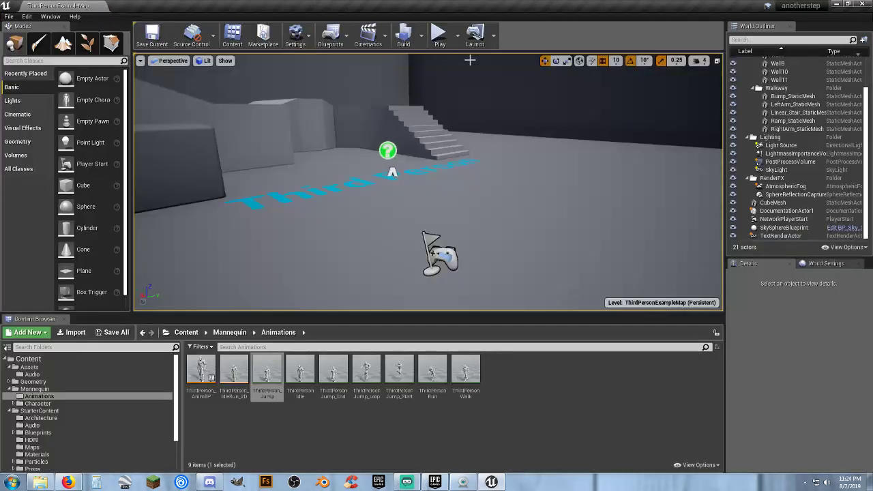
# Play-test the level by running around and jumping repeatedly to check the jump's explosion effect, and end the play session.
pyautogui.click(439, 34)
pyautogui.press('w')
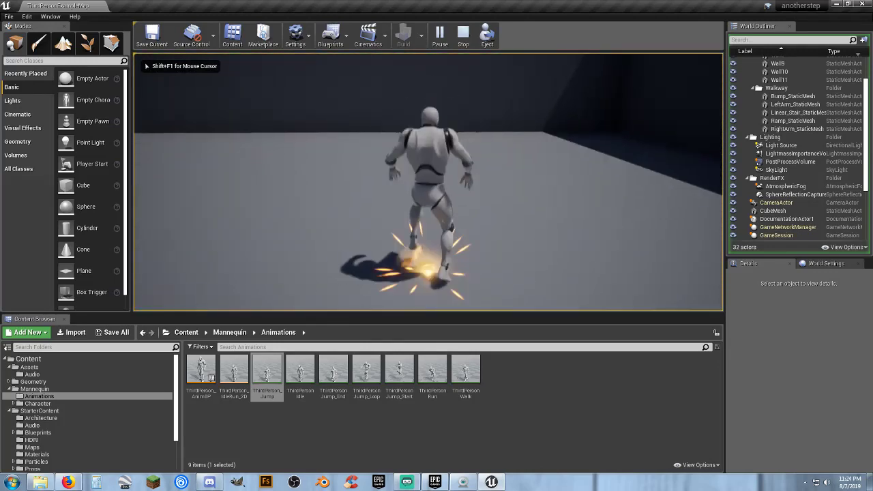
pyautogui.press('w')
pyautogui.press('space')
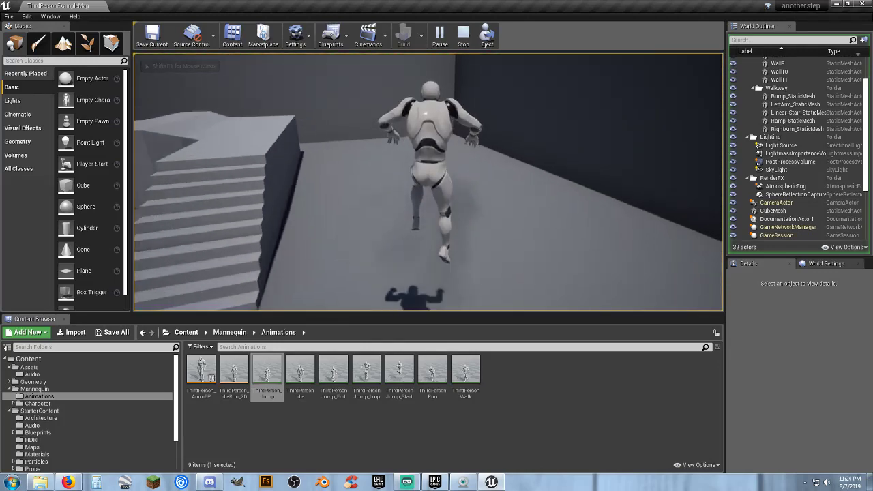
pyautogui.press('w')
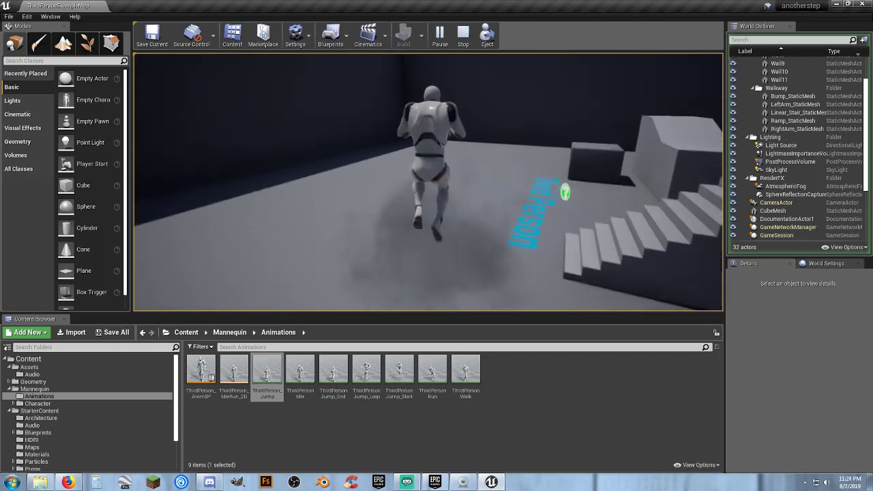
pyautogui.press('space')
pyautogui.press('w')
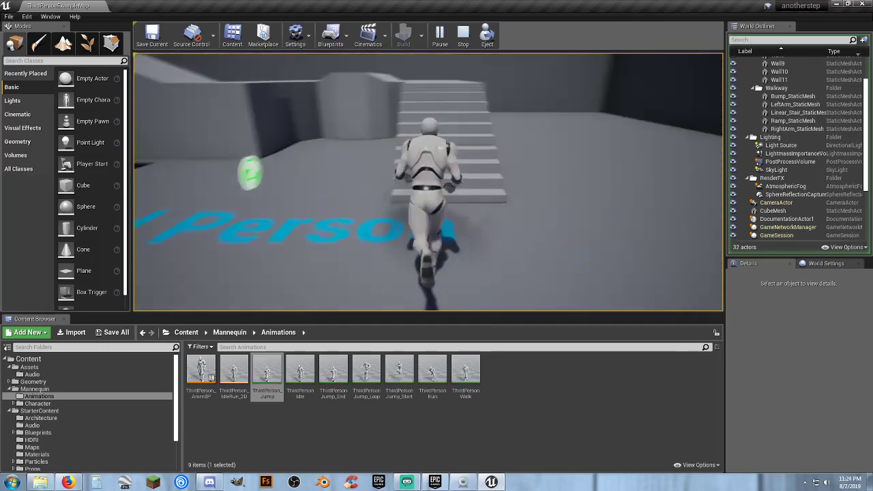
pyautogui.press('w')
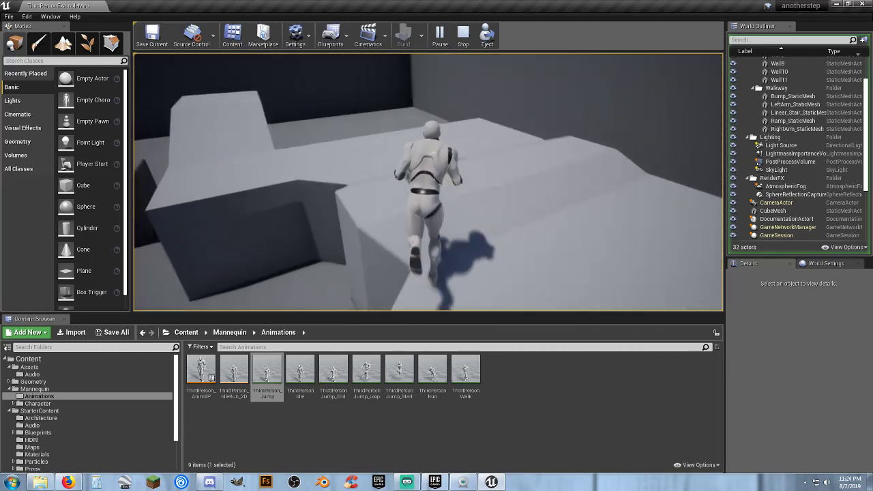
pyautogui.press('w')
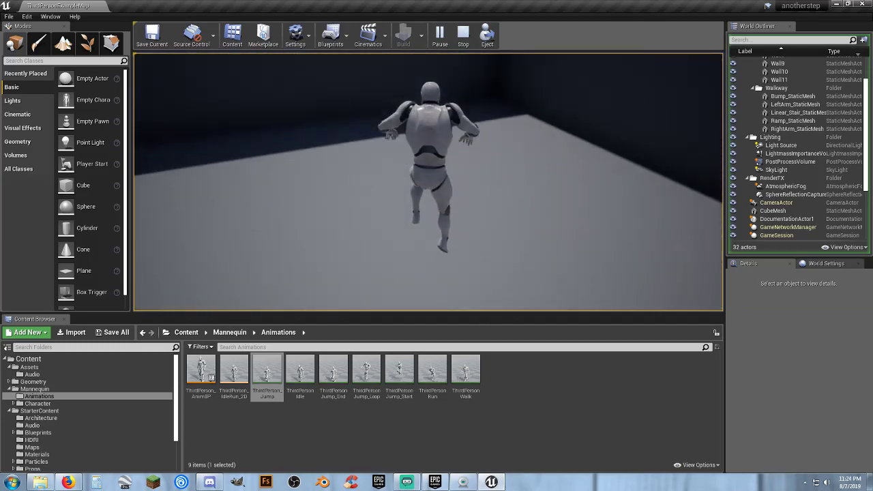
pyautogui.press('w')
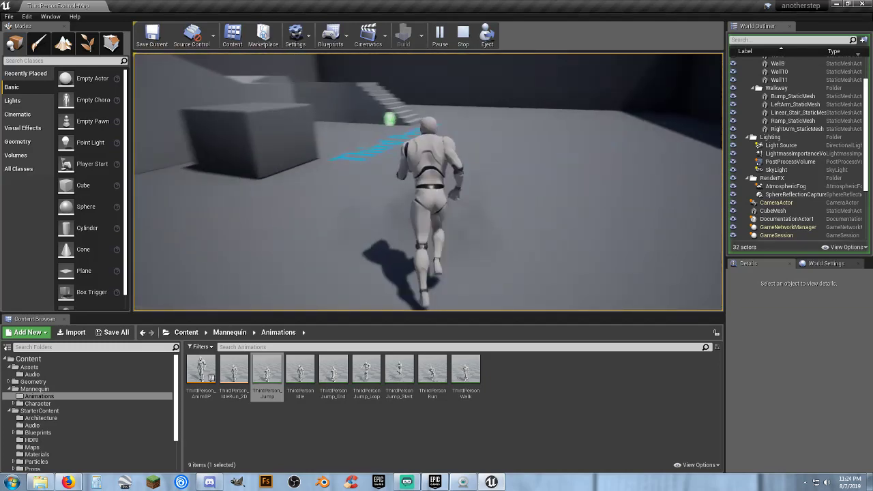
pyautogui.press('space')
pyautogui.press('w')
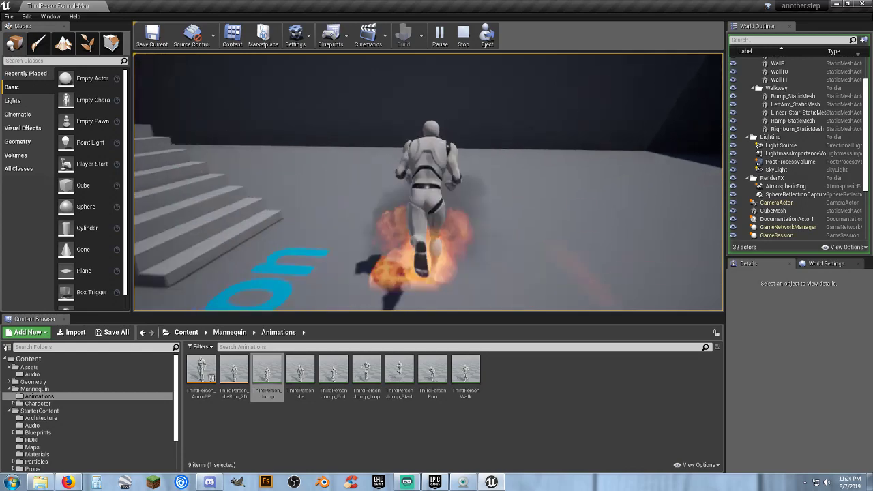
pyautogui.press('w')
pyautogui.press('space')
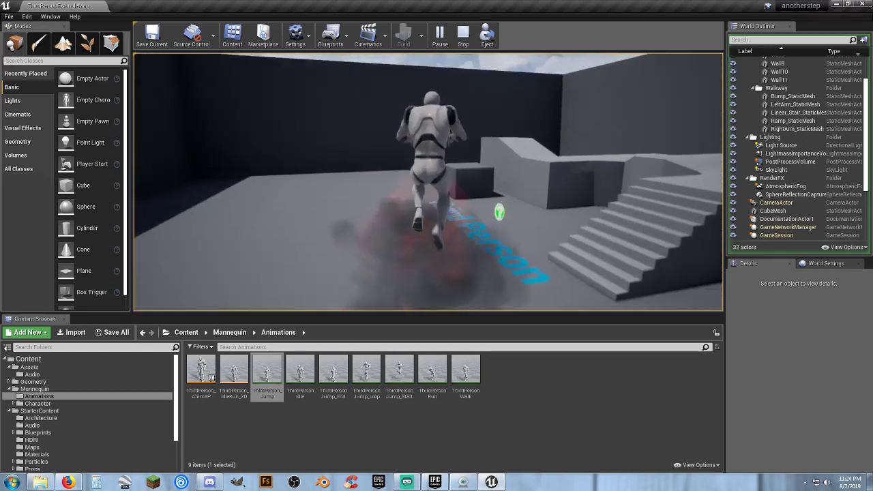
pyautogui.press('w')
pyautogui.press('space')
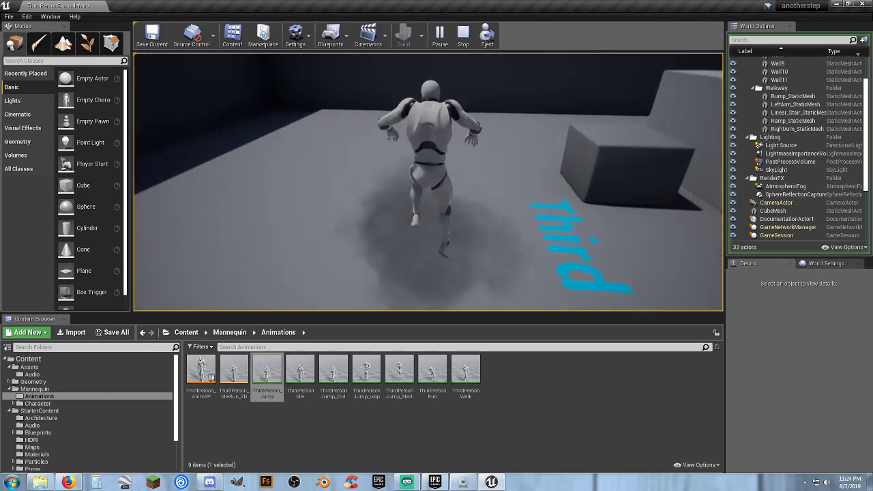
pyautogui.press('space')
pyautogui.press('w')
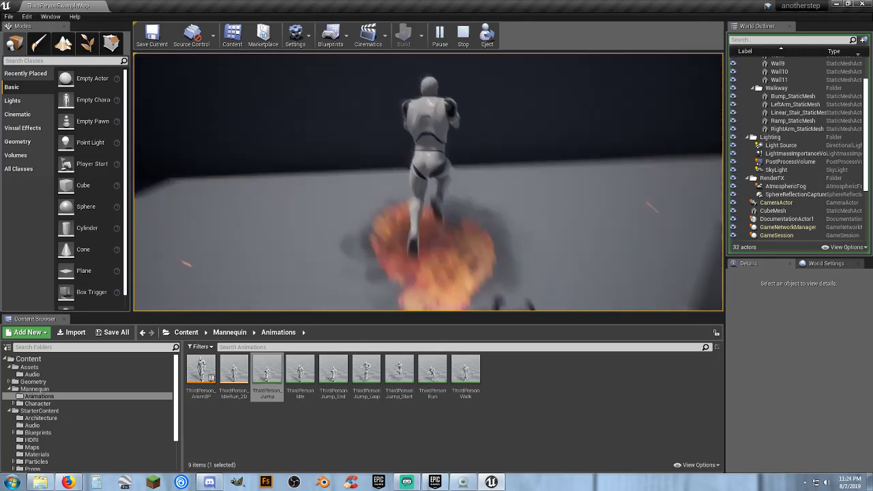
pyautogui.press('space')
pyautogui.press('w')
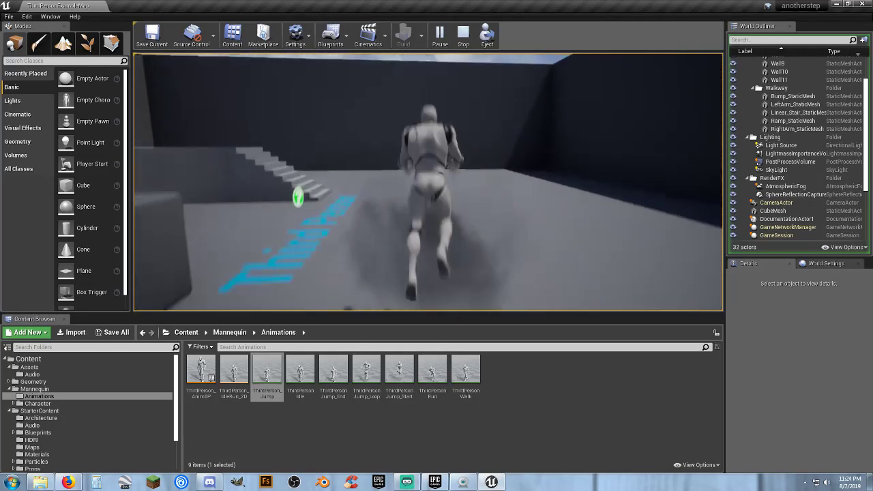
pyautogui.press('space')
pyautogui.press('w')
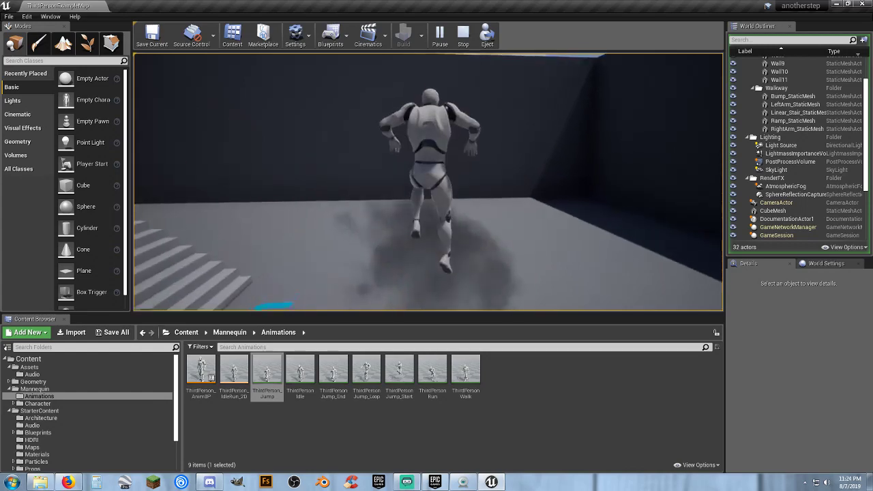
pyautogui.press('space')
pyautogui.press('w')
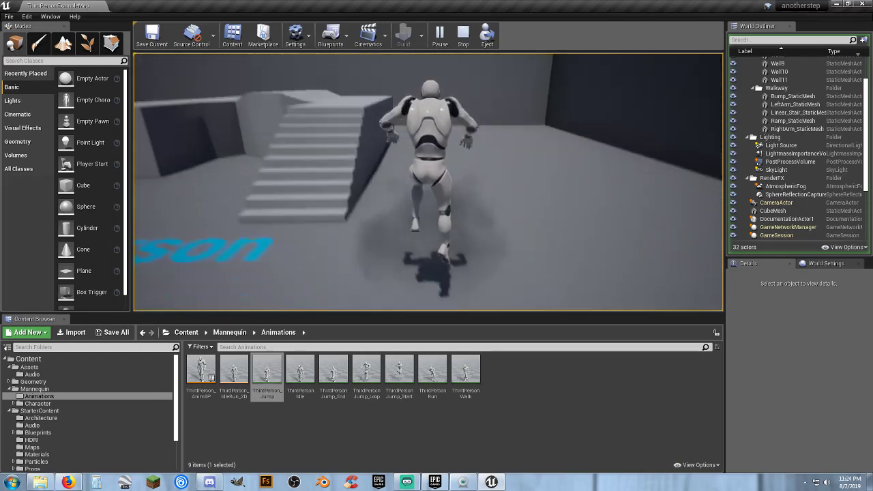
pyautogui.press('w')
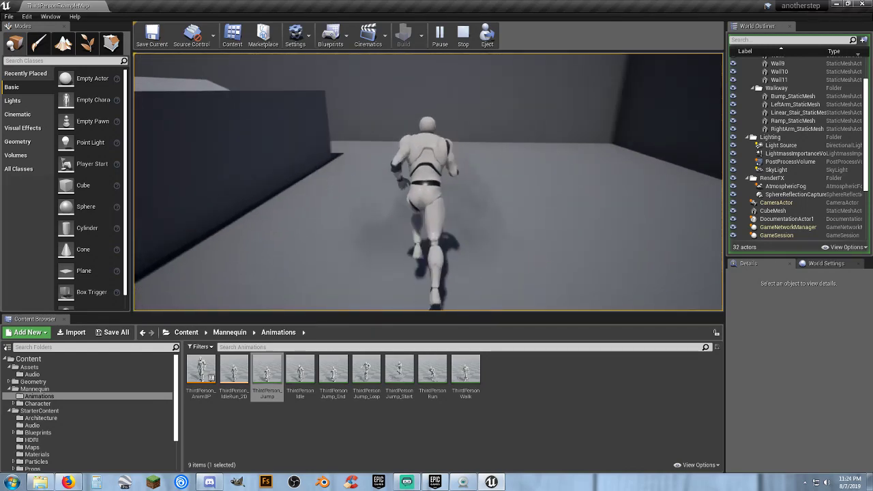
pyautogui.press('w')
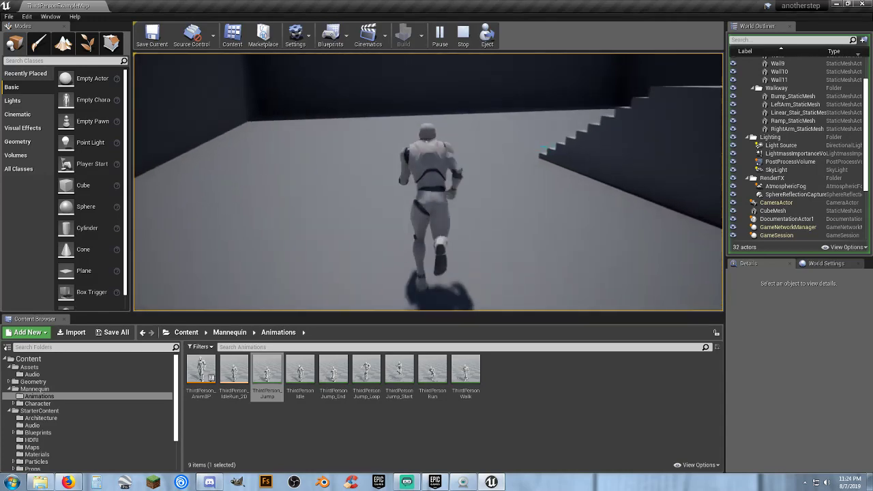
pyautogui.press('space')
pyautogui.press('w')
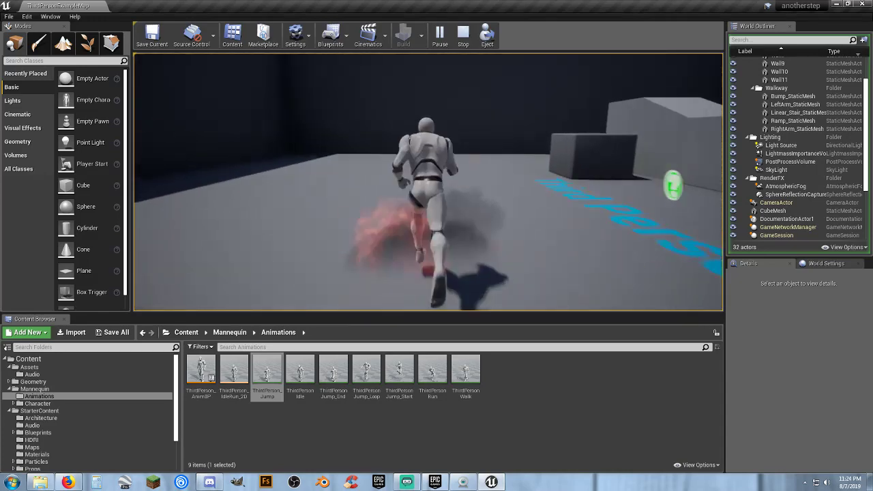
pyautogui.press('space')
pyautogui.press('w')
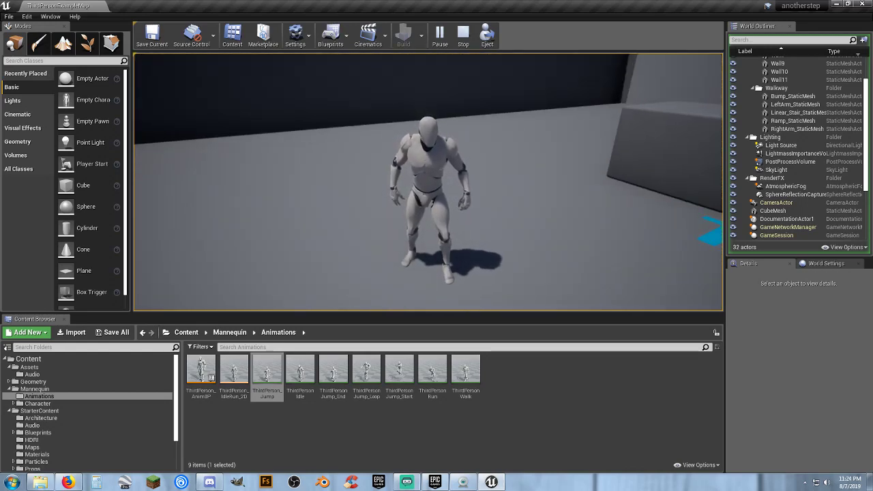
pyautogui.press('w')
pyautogui.press('space')
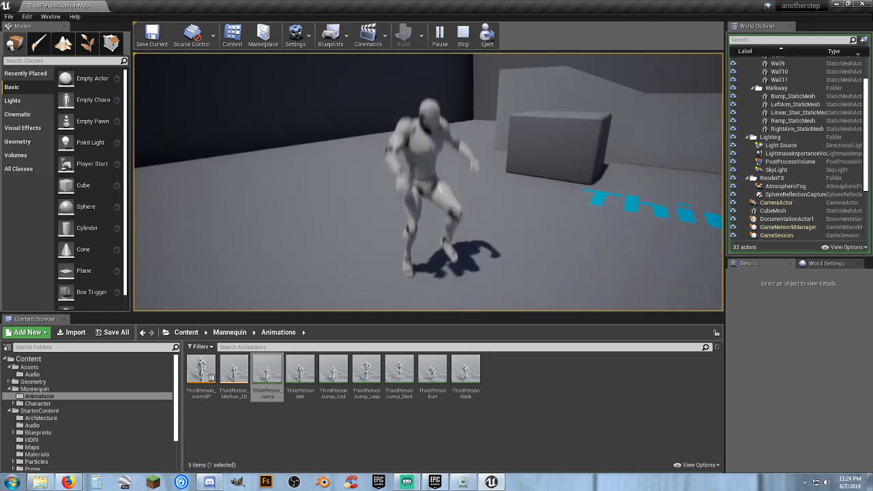
pyautogui.press('Escape')
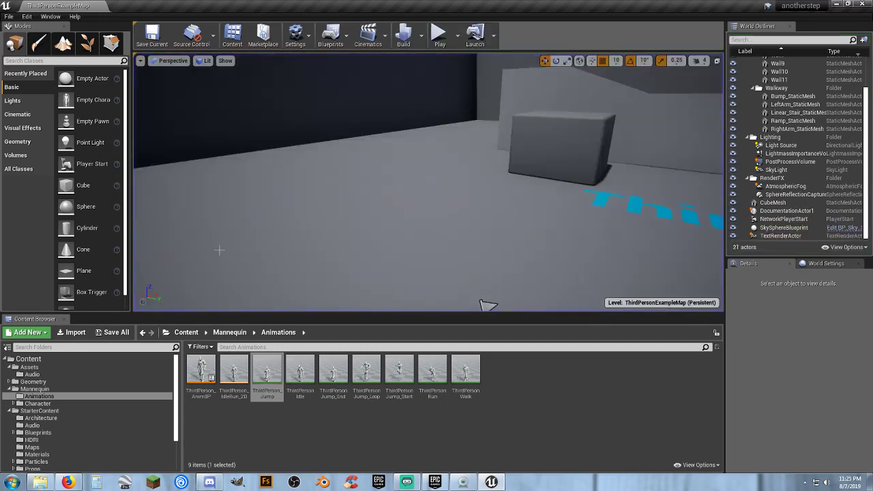